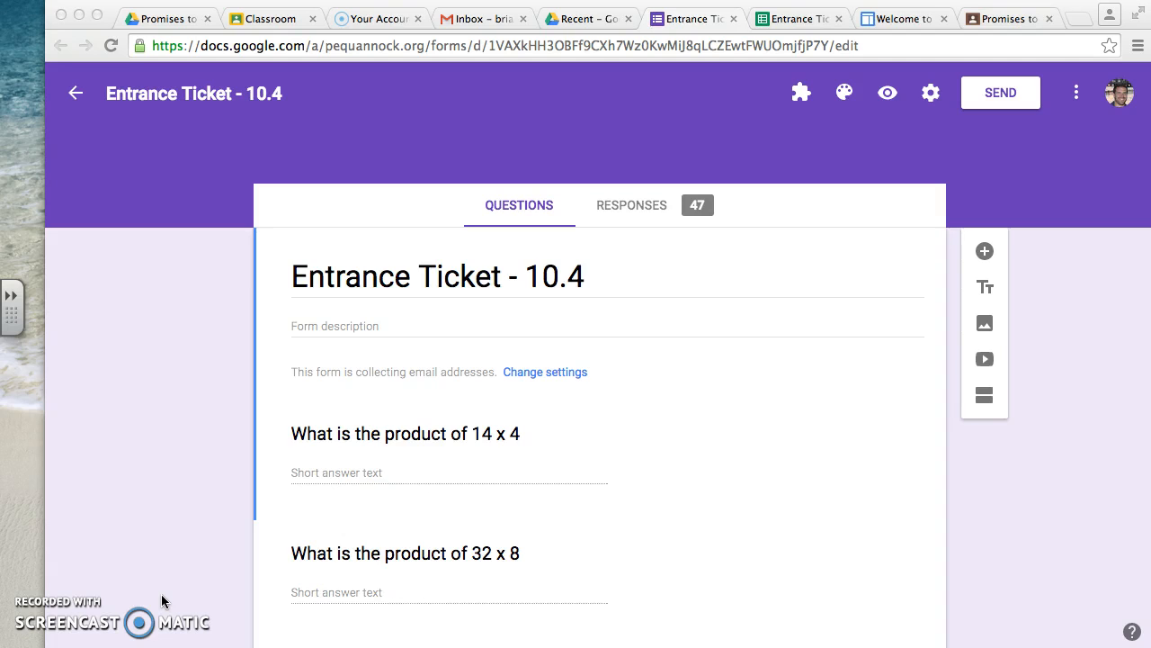
- Review the questions of the Entrance Ticket - 10.4 form from start to end
{"action": "scroll", "coordinate": [474, 443], "scroll_direction": "down", "scroll_amount": 2}
{"action": "scroll", "coordinate": [472, 443], "scroll_direction": "down", "scroll_amount": 6}
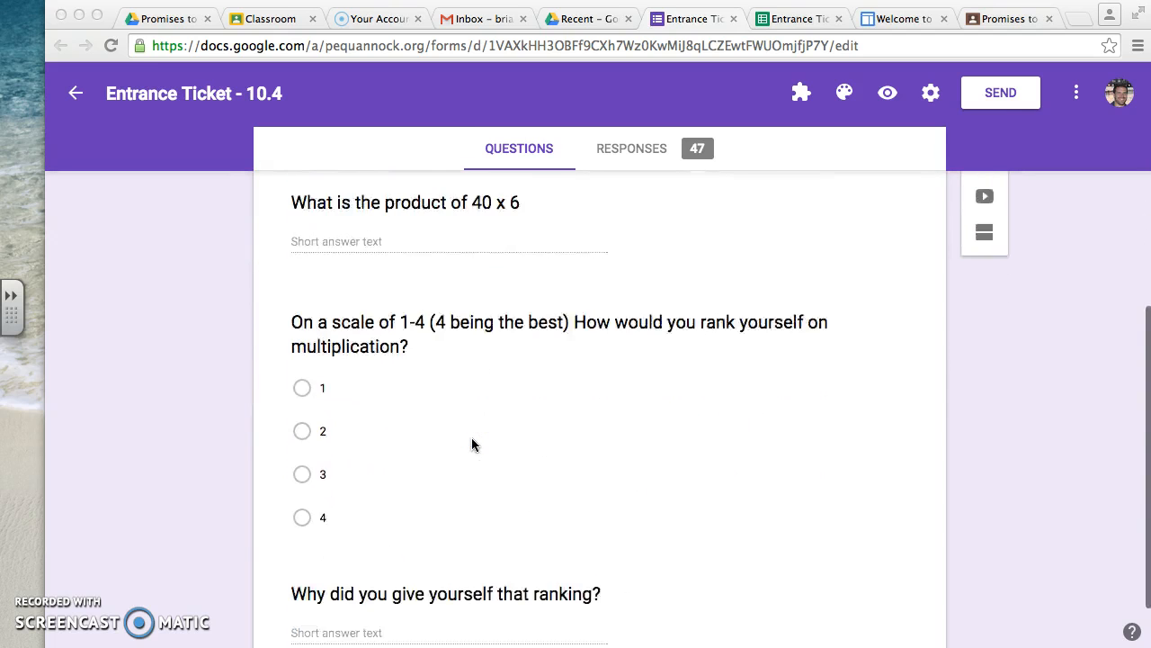
{"action": "scroll", "coordinate": [472, 437], "scroll_direction": "up", "scroll_amount": 8}
{"action": "scroll", "coordinate": [472, 437], "scroll_direction": "down", "scroll_amount": 2}
{"action": "scroll", "coordinate": [471, 438], "scroll_direction": "up", "scroll_amount": 2}
{"action": "scroll", "coordinate": [471, 441], "scroll_direction": "down", "scroll_amount": 2}
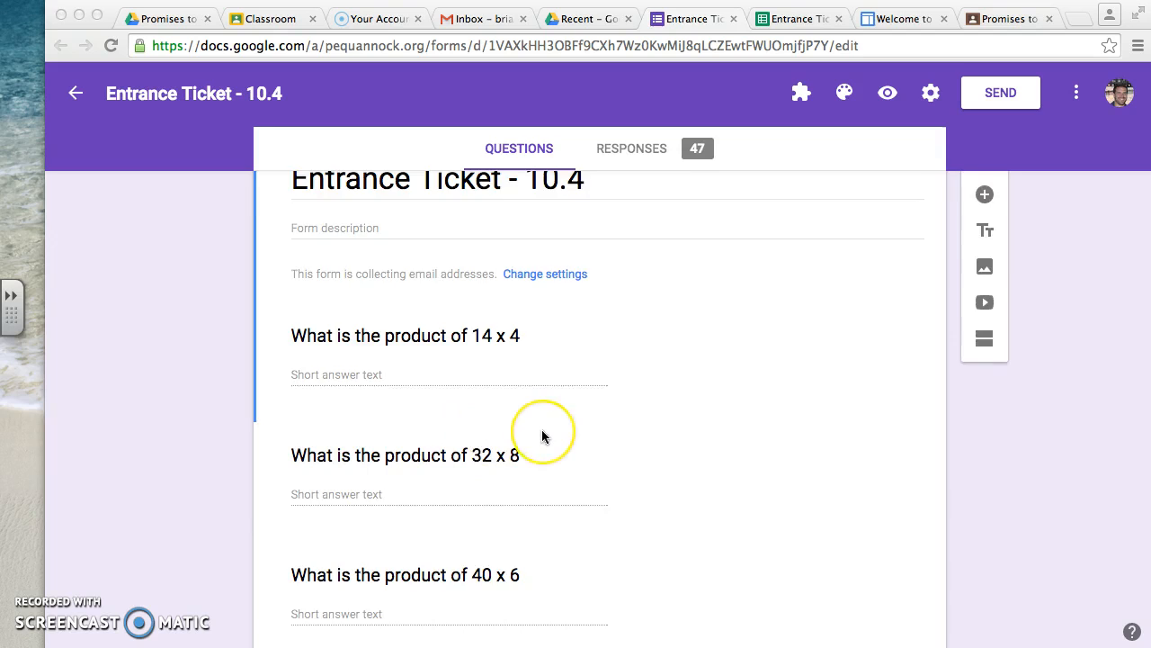
{"action": "scroll", "coordinate": [543, 436], "scroll_direction": "up", "scroll_amount": 2}
- Switch to the Entrance Ticket - 10.4 (Responses) spreadsheet and select the Username cell of the first submission, G2
{"action": "left_click", "coordinate": [794, 20]}
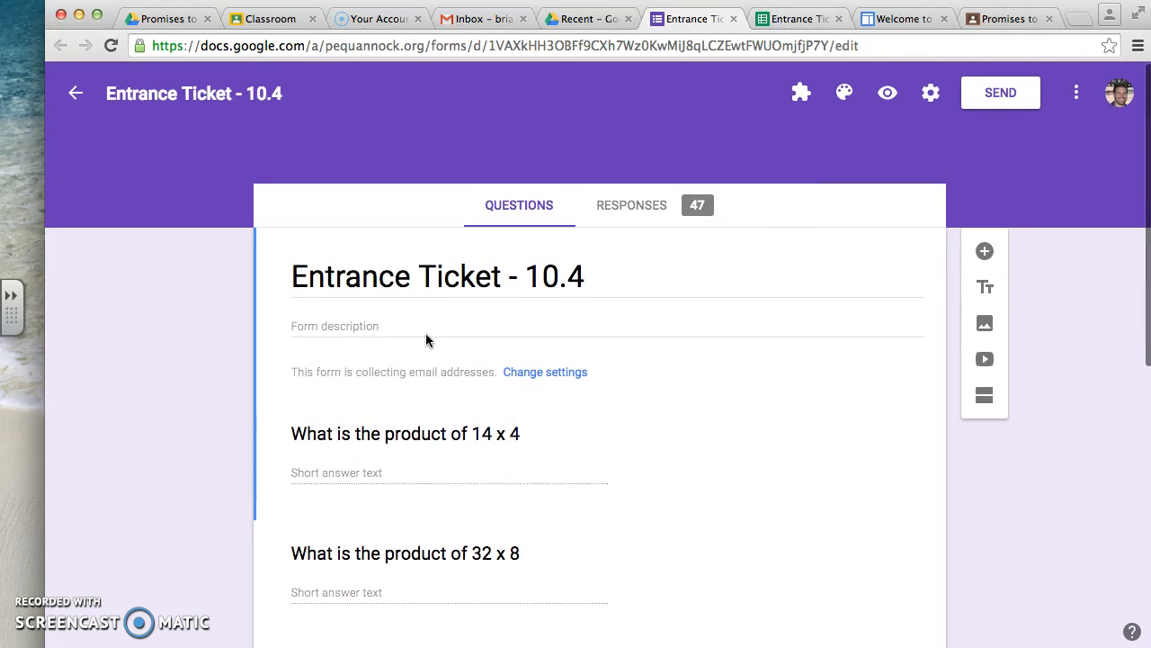
{"action": "left_click", "coordinate": [805, 19]}
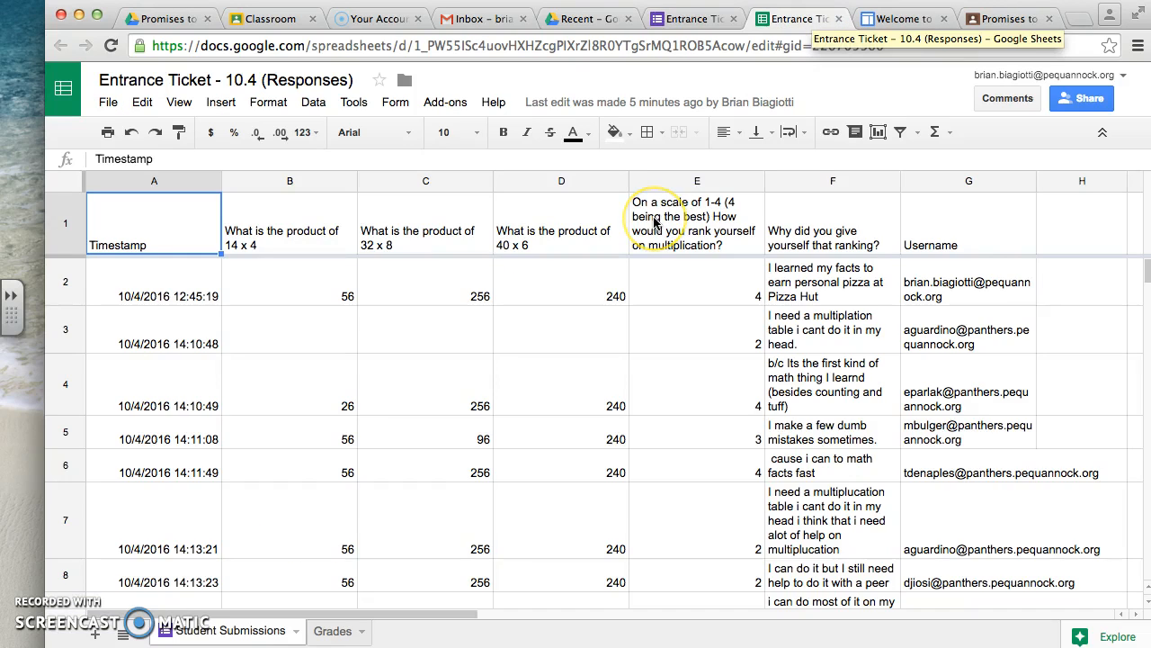
{"action": "left_click", "coordinate": [911, 389]}
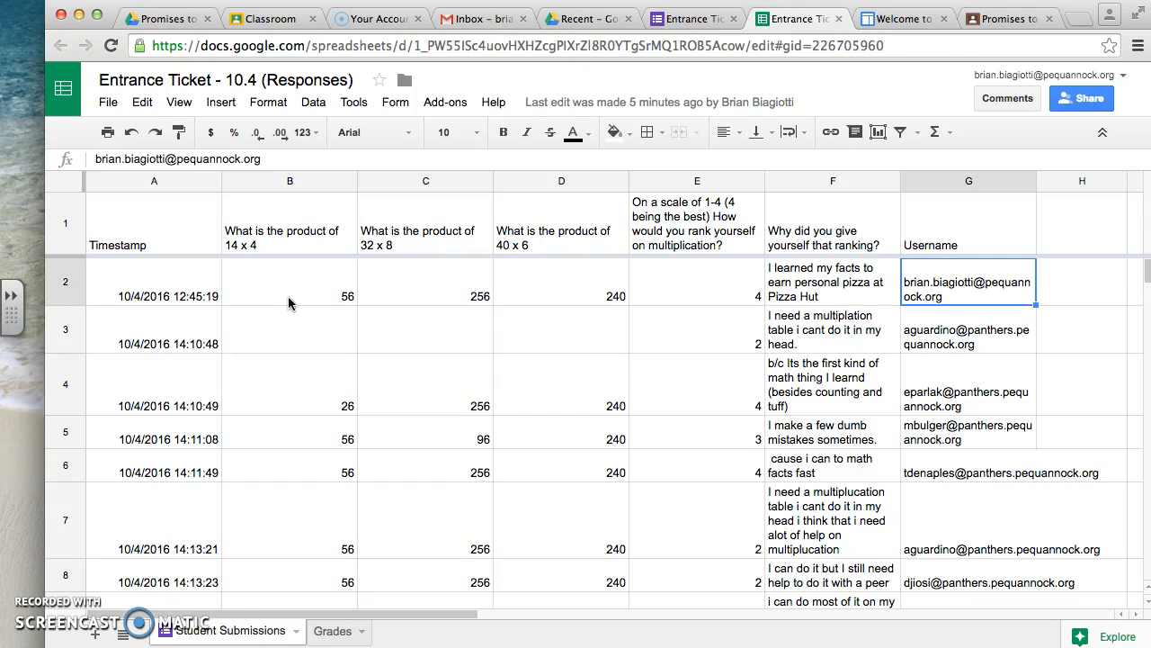
- View the Flubaroo website and look up the Flubaroo add-on in the responses spreadsheet's add-on store
{"action": "left_click", "coordinate": [904, 19]}
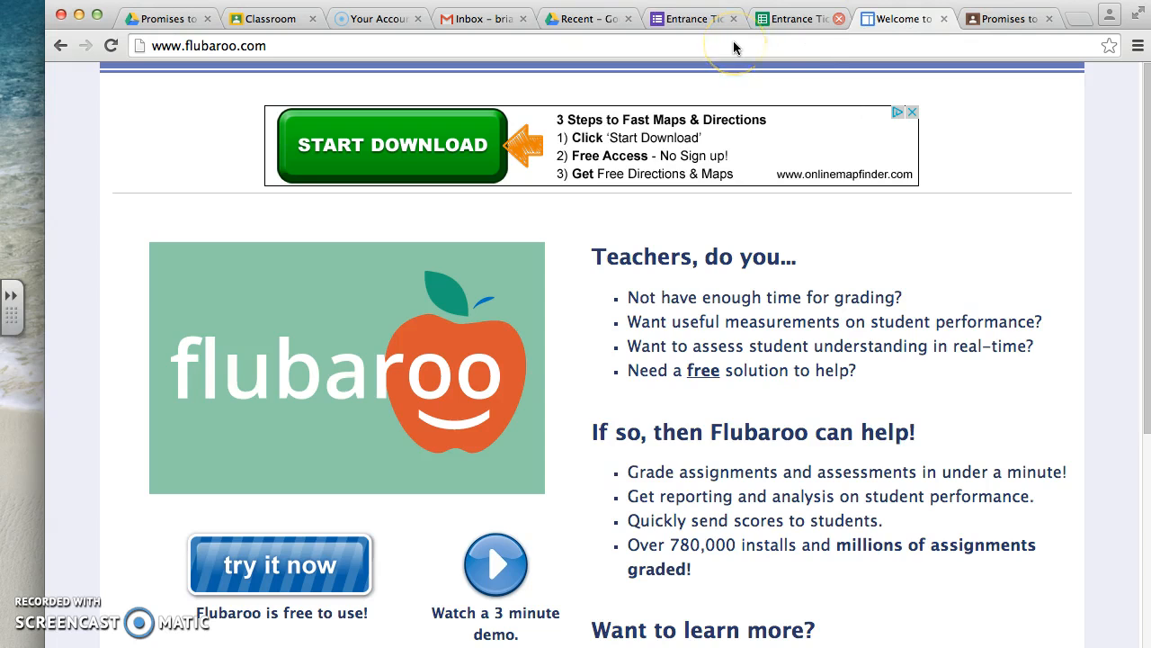
{"action": "left_click", "coordinate": [800, 20]}
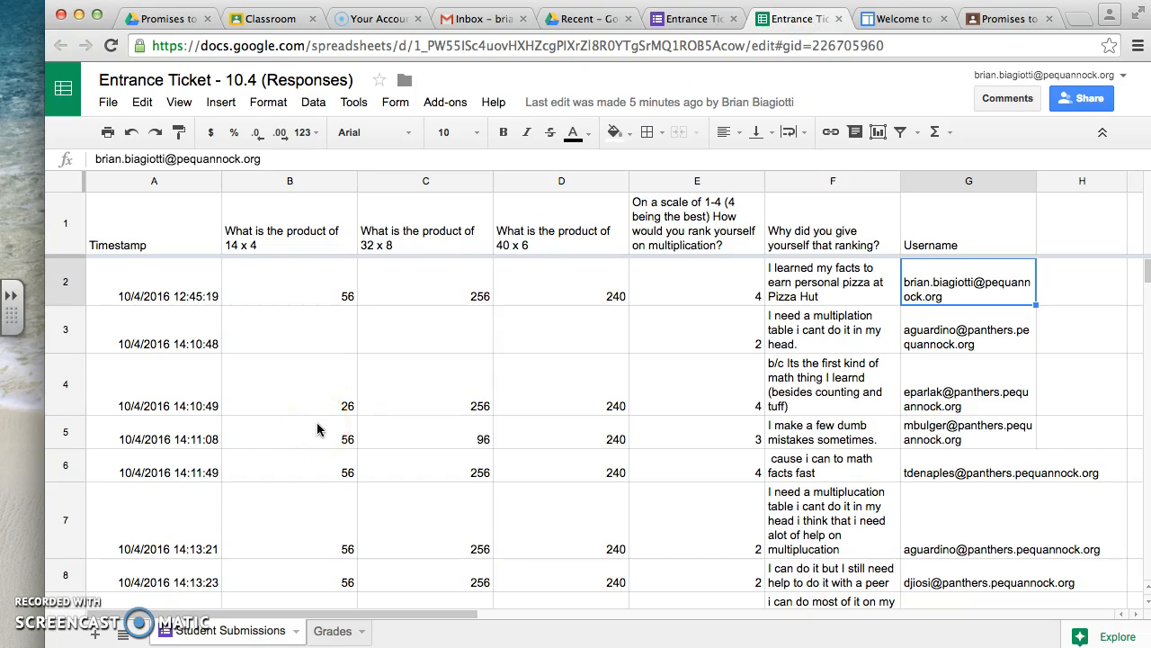
{"action": "left_click", "coordinate": [447, 102]}
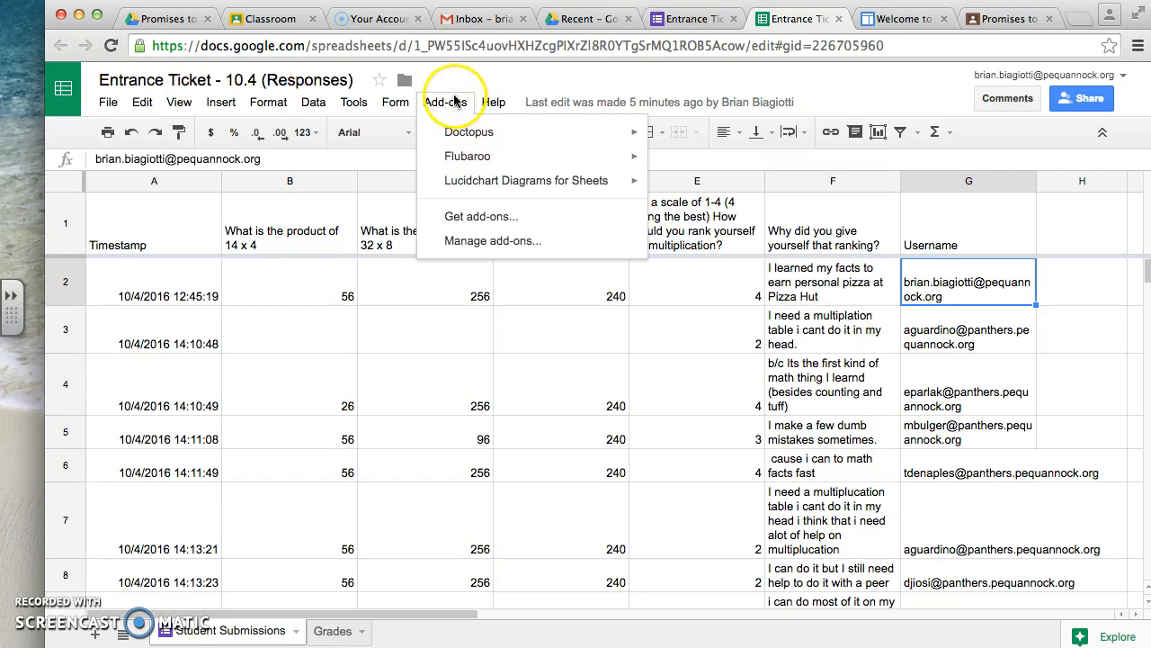
{"action": "left_click", "coordinate": [472, 220]}
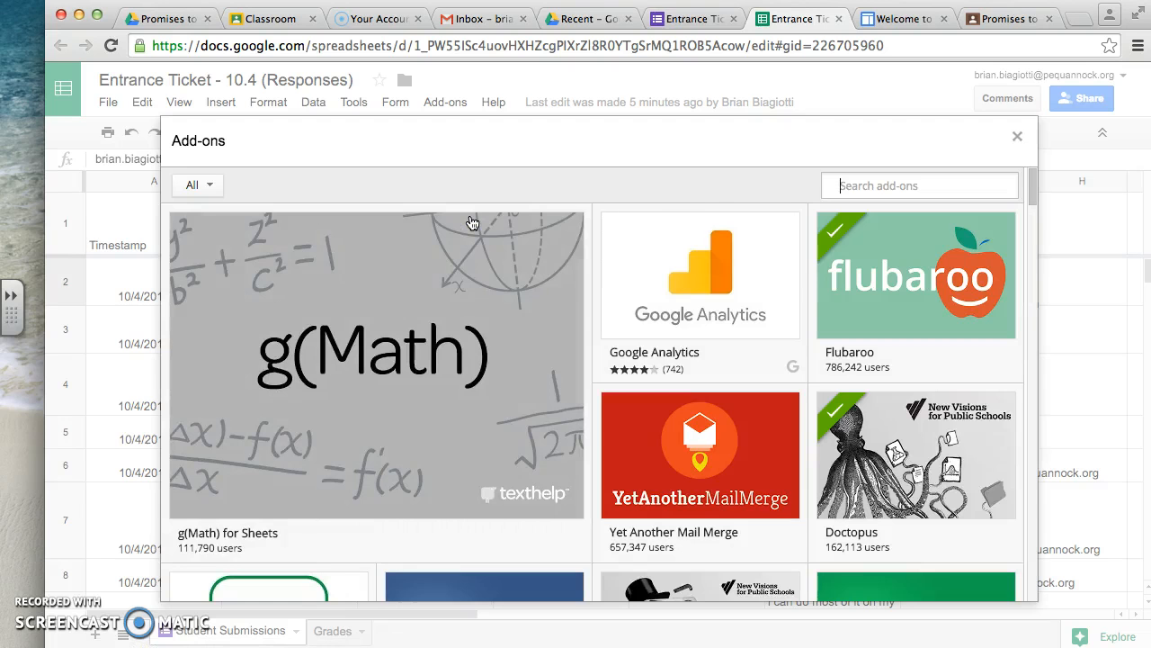
{"action": "mouse_move", "coordinate": [906, 286]}
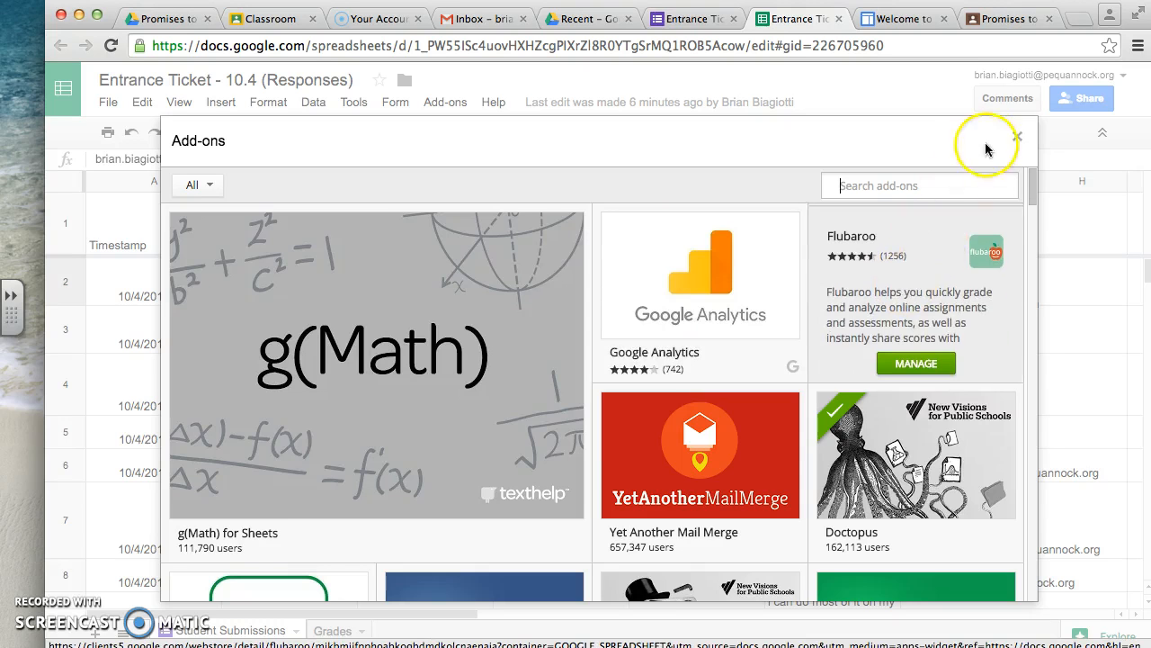
{"action": "left_click", "coordinate": [1018, 136]}
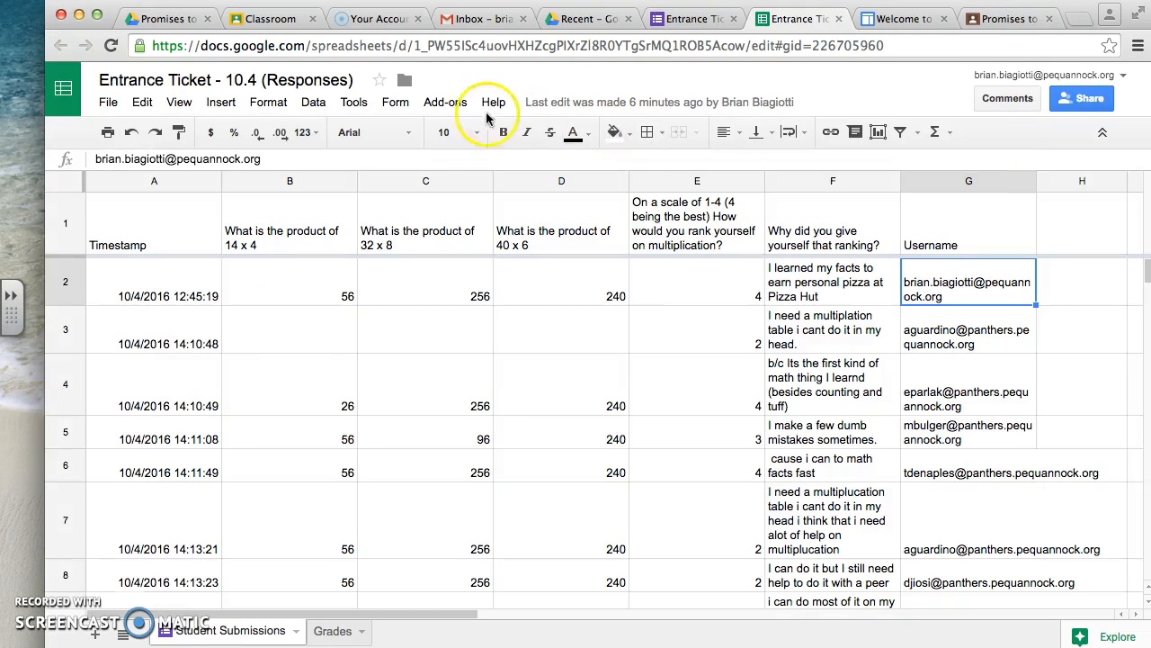
- Start Flubaroo's Regrade Assignment on the responses and agree to update the existing Grades sheet
{"action": "left_click", "coordinate": [448, 104]}
{"action": "mouse_move", "coordinate": [460, 144]}
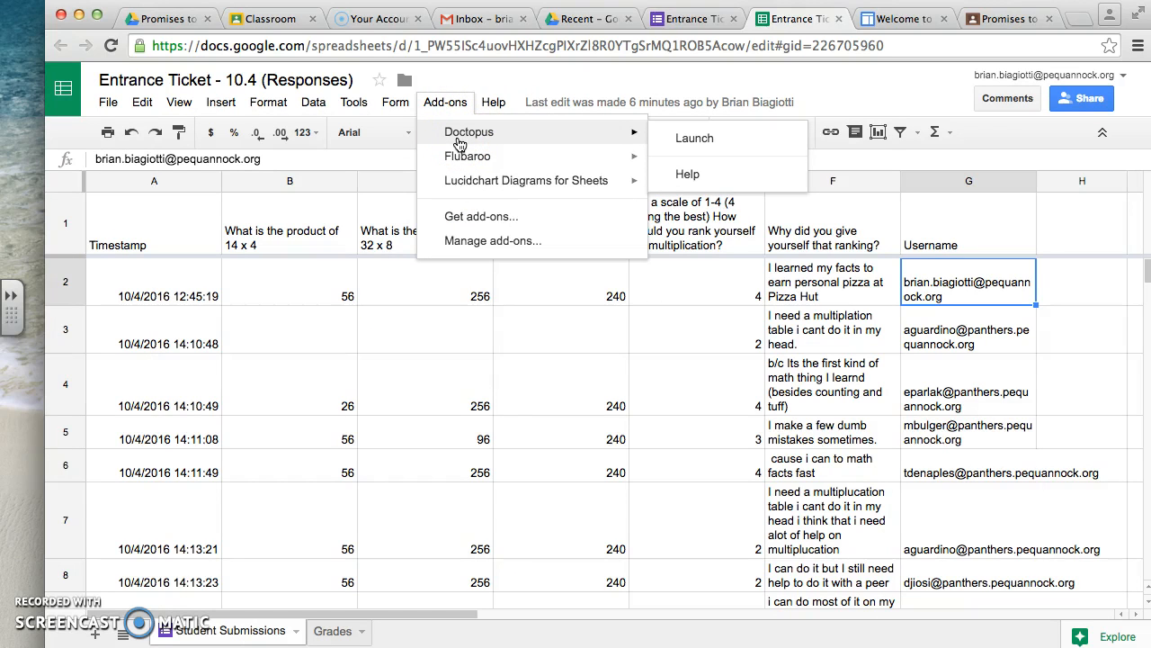
{"action": "mouse_move", "coordinate": [460, 165]}
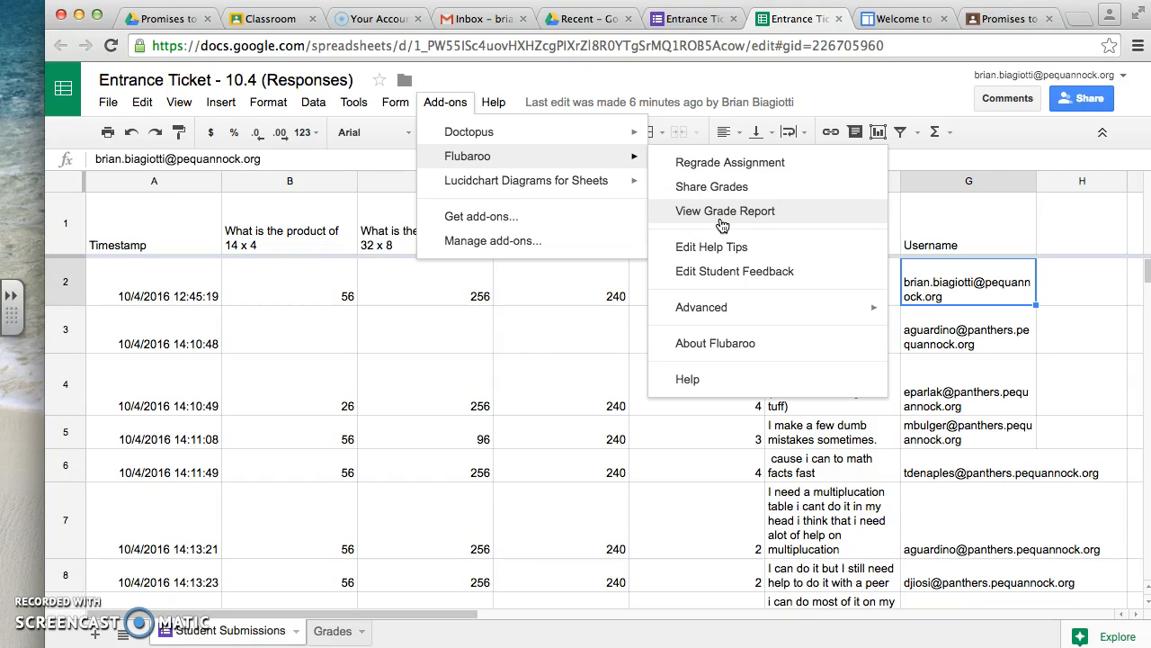
{"action": "left_click", "coordinate": [535, 159]}
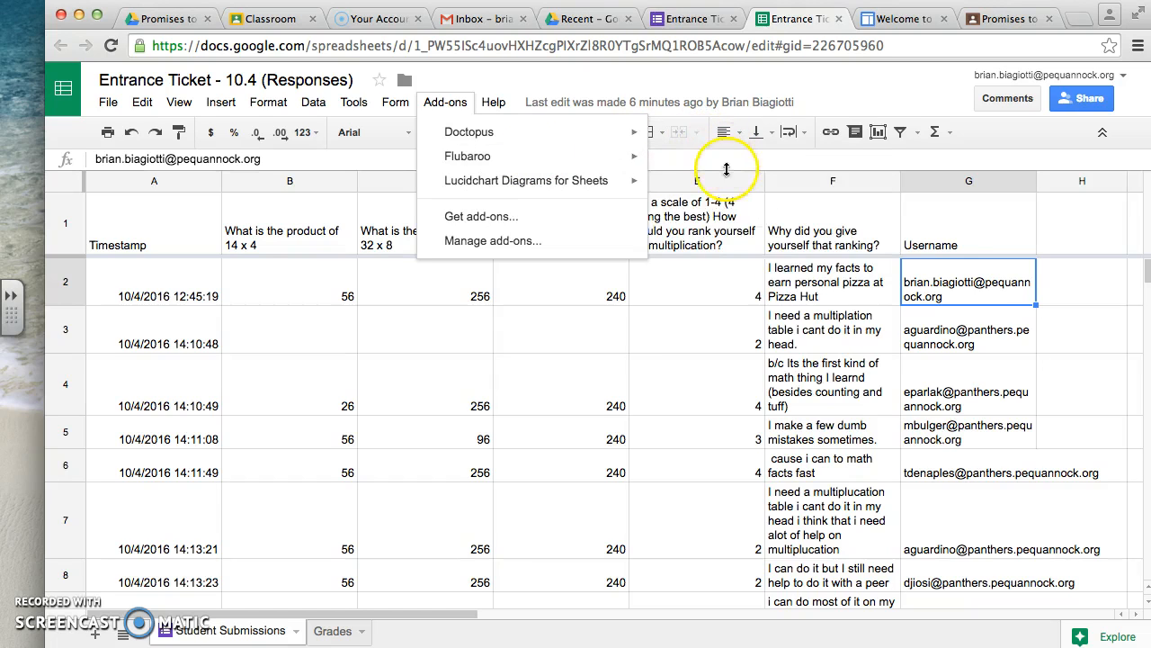
{"action": "left_click", "coordinate": [596, 165]}
{"action": "left_click", "coordinate": [710, 161]}
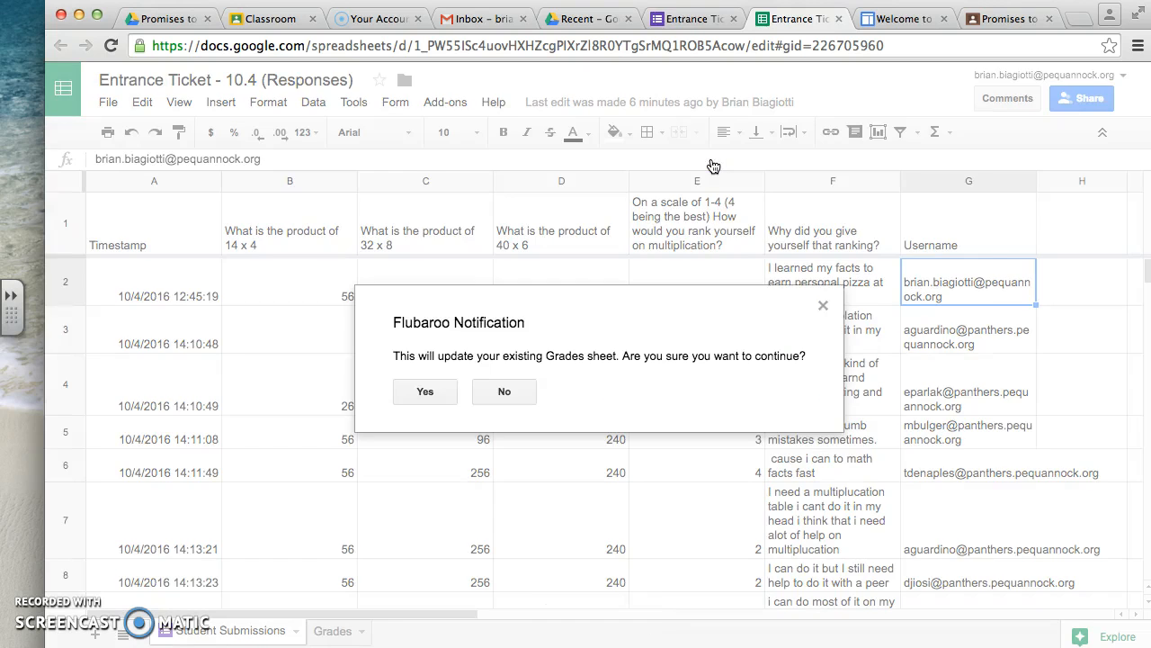
{"action": "left_click", "coordinate": [427, 391]}
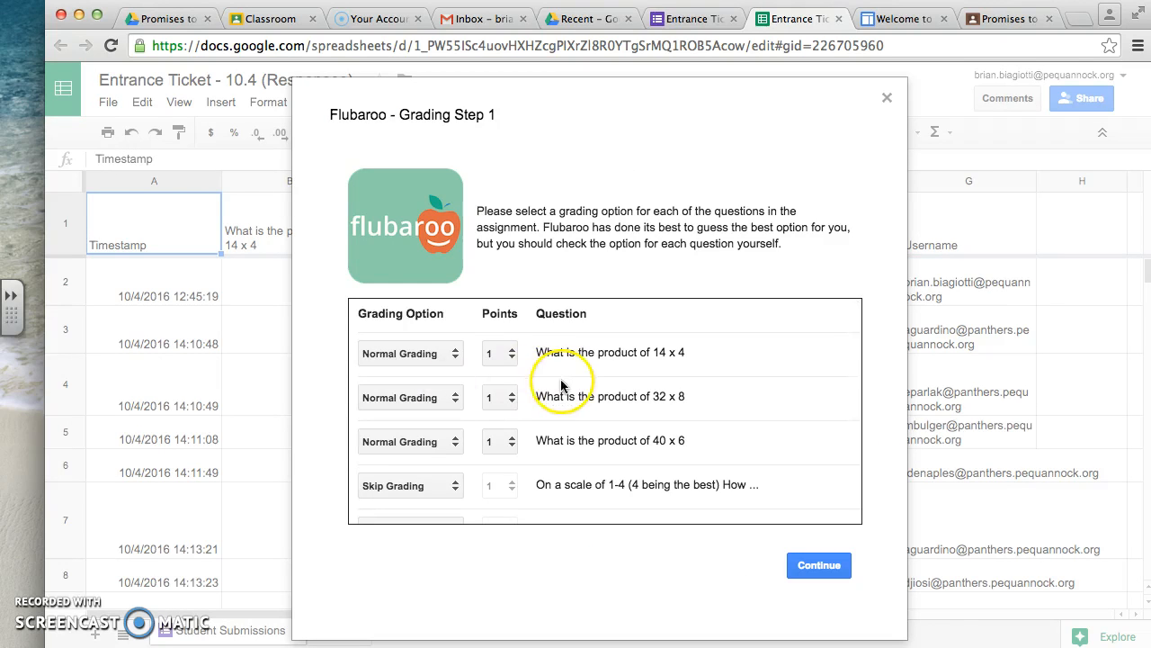
- Keep Normal Grading and 1 point for the 14 x 4 question, and accept the grading options for all questions
{"action": "left_click", "coordinate": [424, 360]}
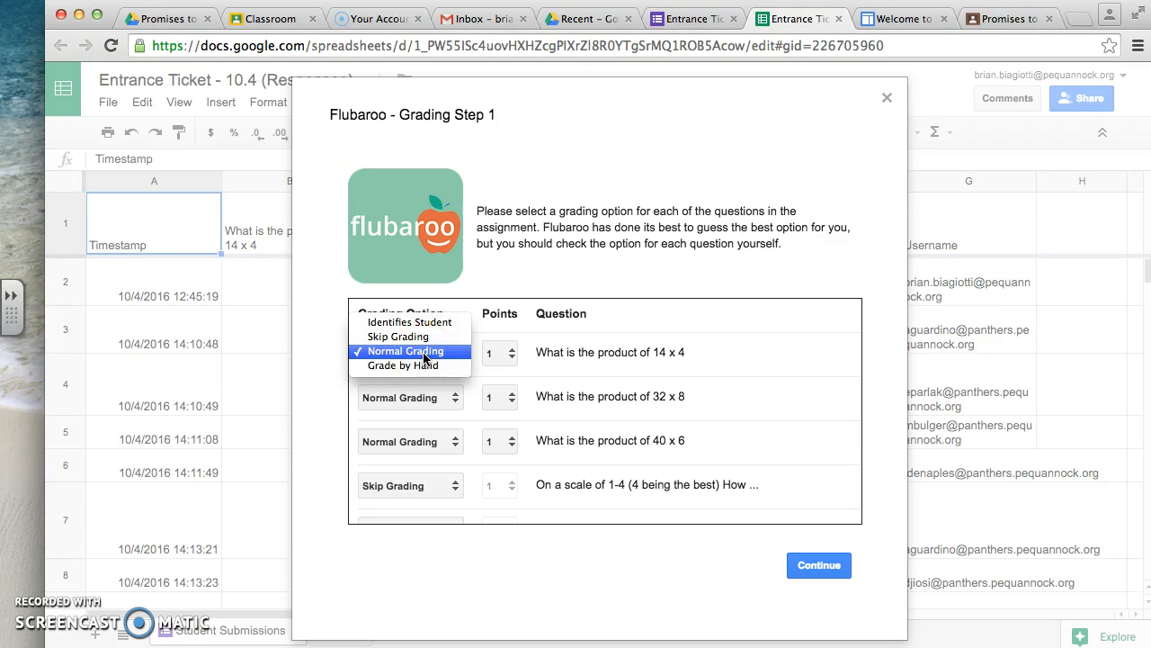
{"action": "left_click", "coordinate": [425, 358]}
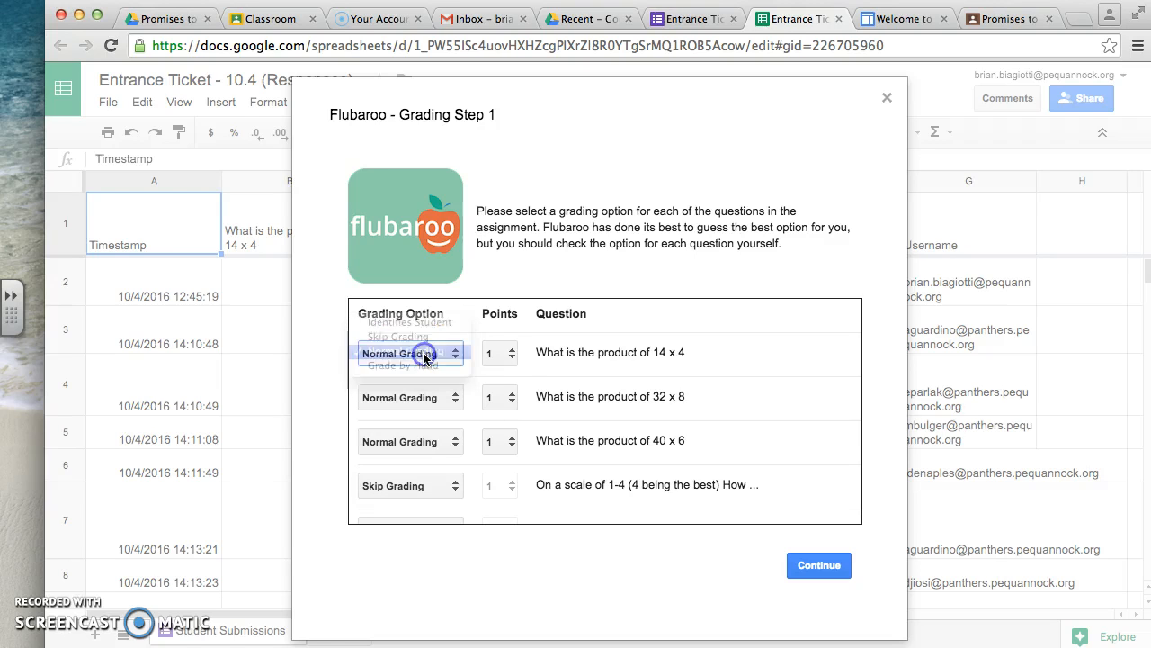
{"action": "left_click", "coordinate": [517, 360]}
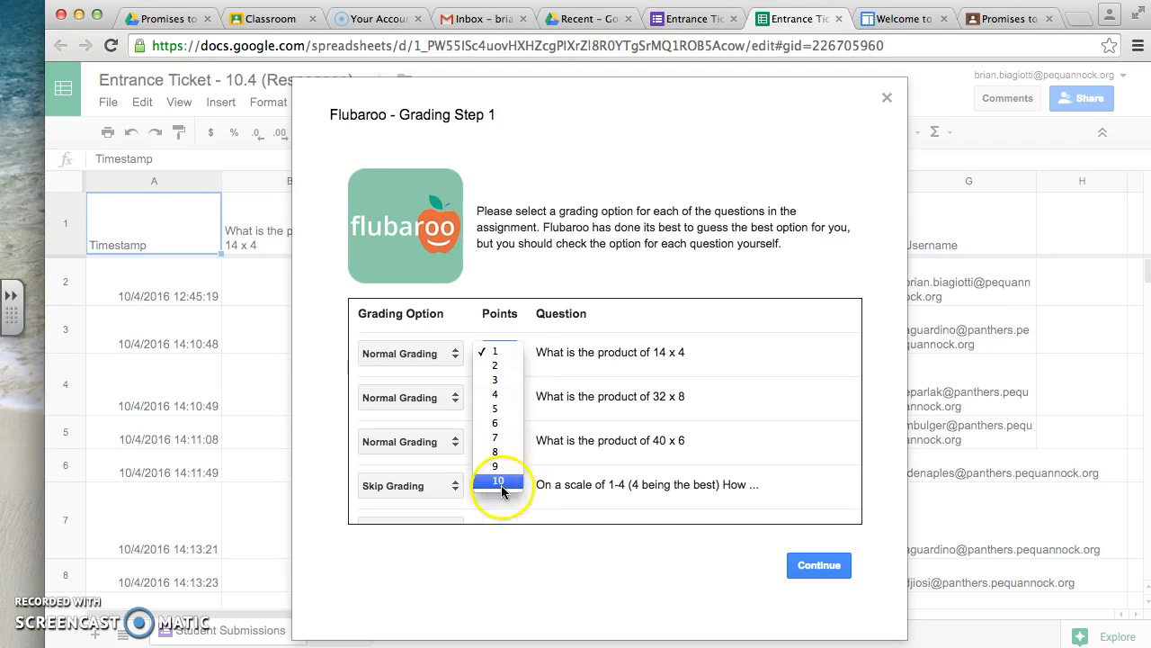
{"action": "left_click", "coordinate": [500, 356]}
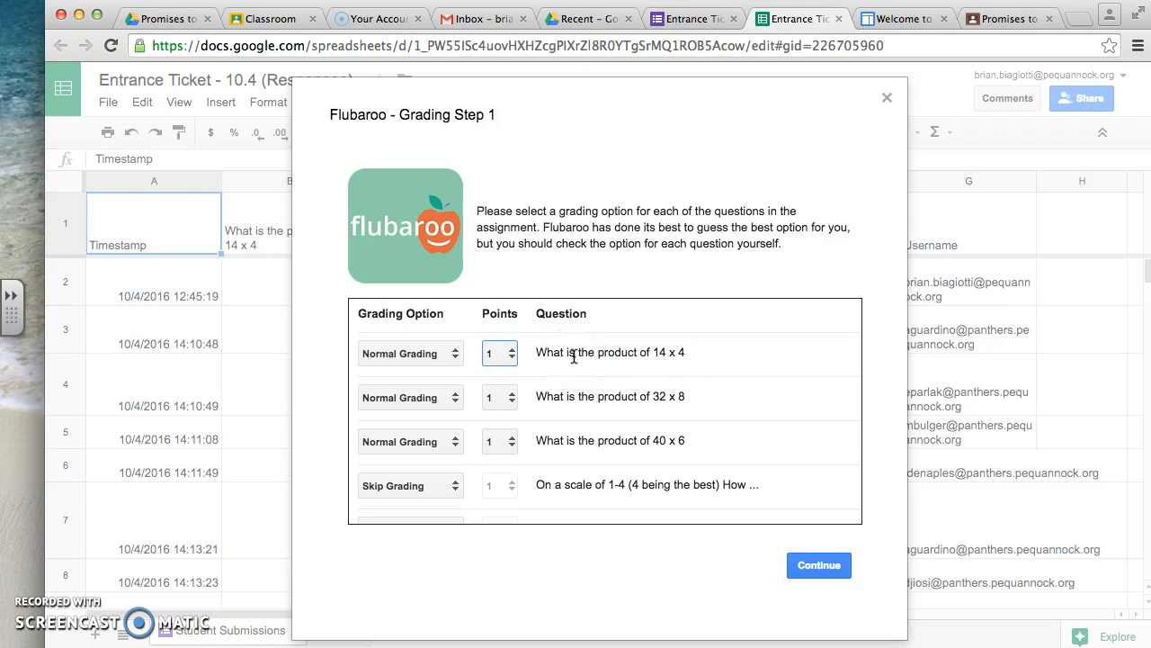
{"action": "scroll", "coordinate": [627, 407], "scroll_direction": "down", "scroll_amount": 1}
{"action": "scroll", "coordinate": [627, 409], "scroll_direction": "down", "scroll_amount": 1}
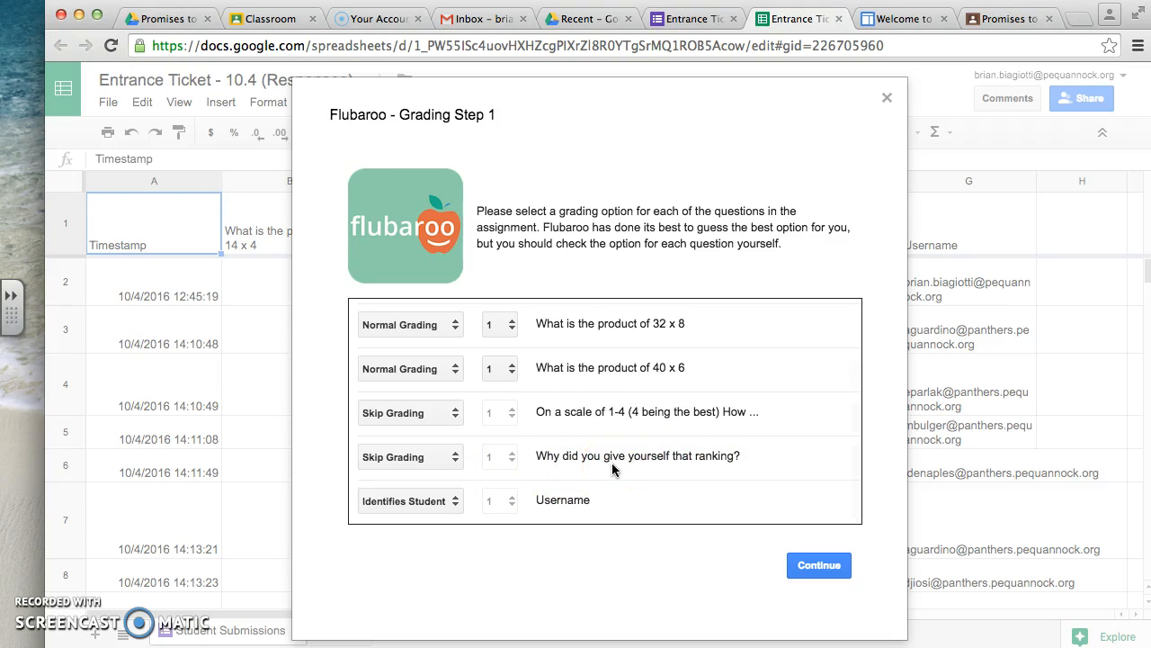
{"action": "scroll", "coordinate": [572, 395], "scroll_direction": "up", "scroll_amount": 1}
{"action": "scroll", "coordinate": [572, 394], "scroll_direction": "down", "scroll_amount": 1}
{"action": "left_click", "coordinate": [820, 565]}
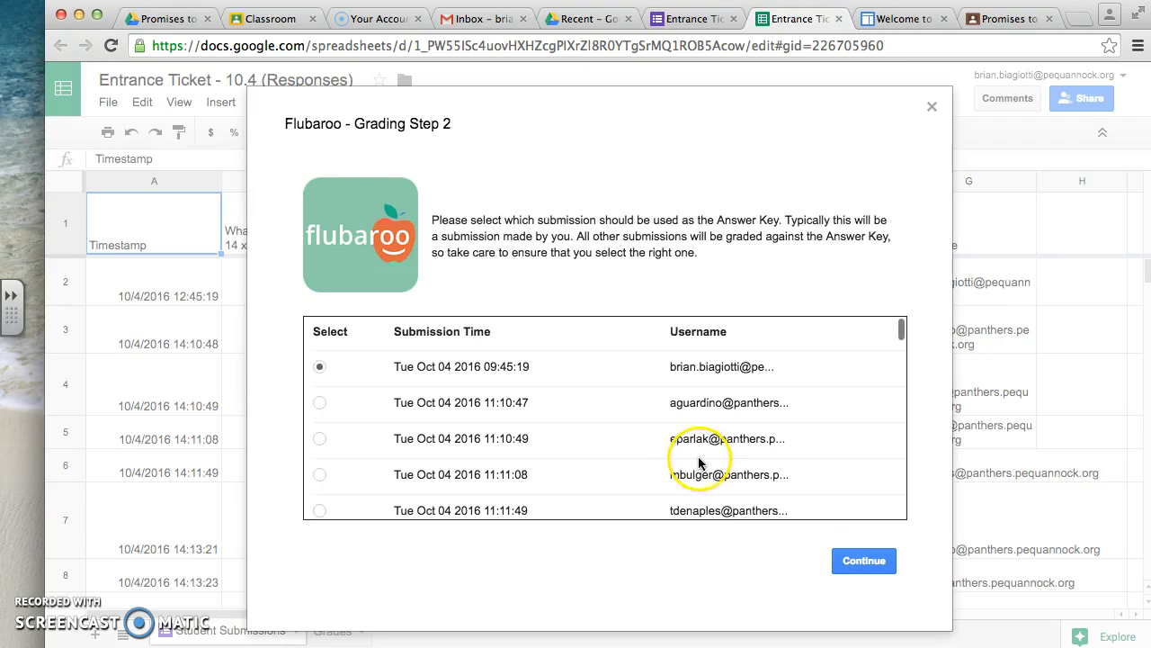
- Grade the assignment with the teacher's Tue Oct 04 2016 09:45:19 submission as the answer key, and dismiss the completion notice
{"action": "scroll", "coordinate": [769, 385], "scroll_direction": "down", "scroll_amount": 15}
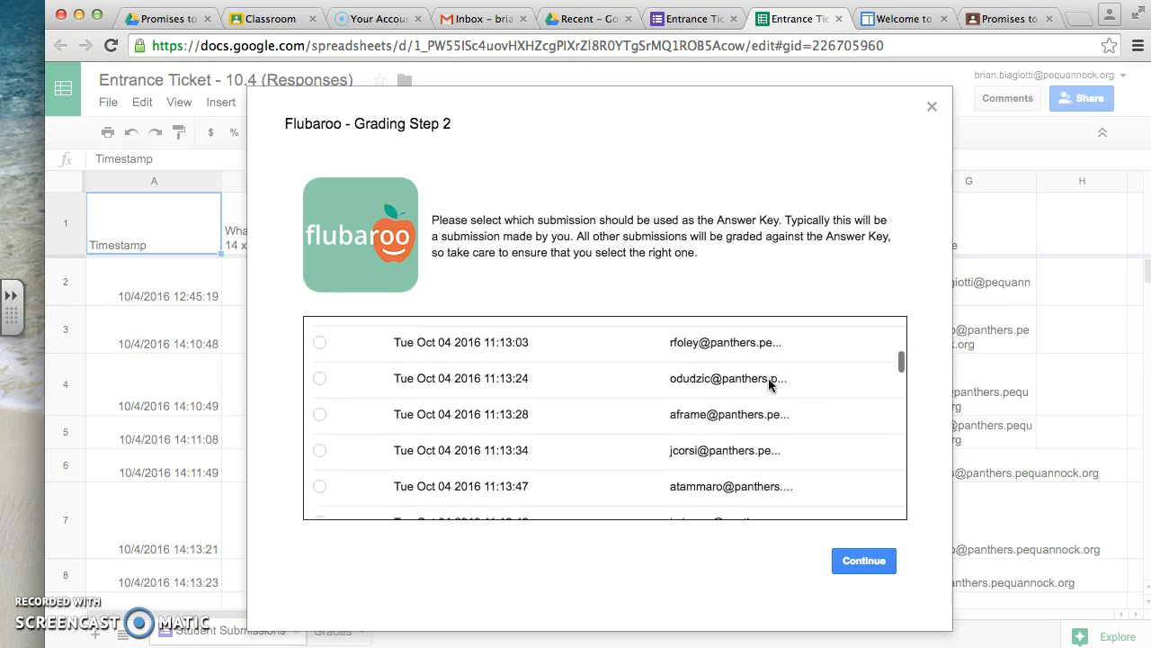
{"action": "scroll", "coordinate": [770, 385], "scroll_direction": "up", "scroll_amount": 15}
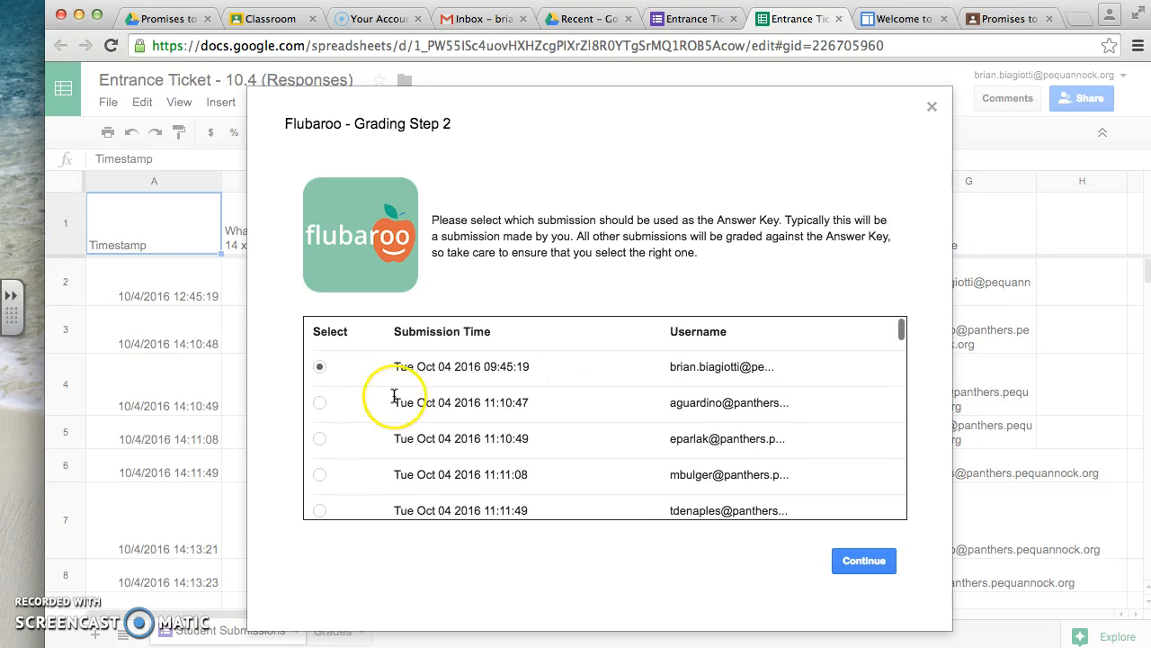
{"action": "left_click", "coordinate": [320, 367]}
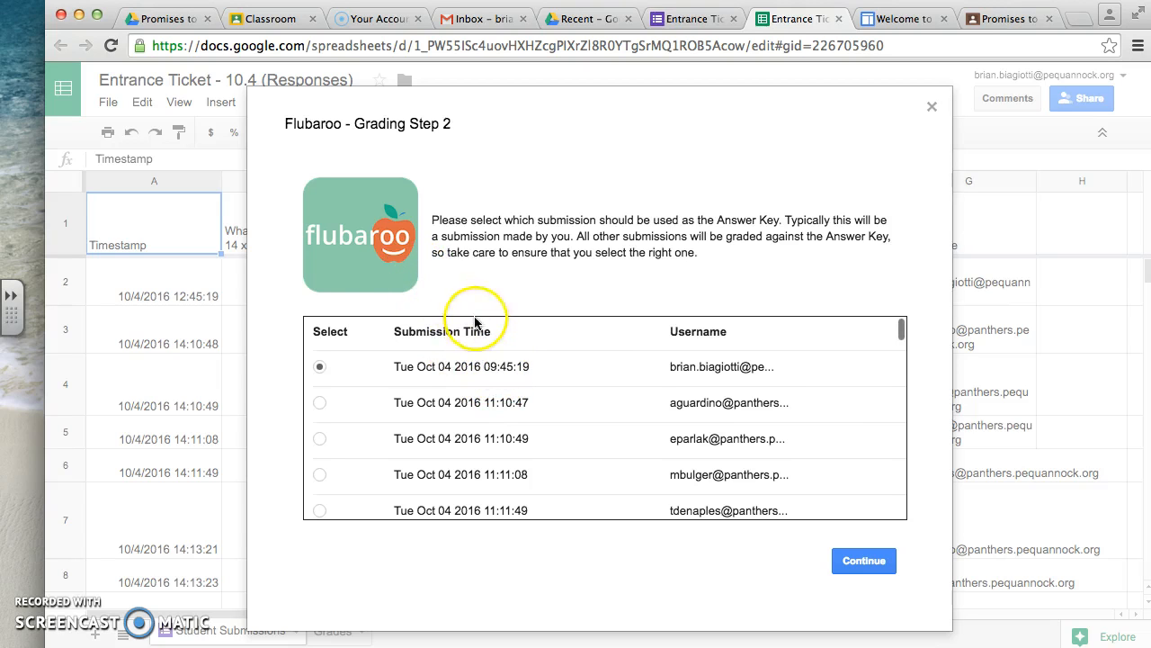
{"action": "left_click", "coordinate": [867, 562]}
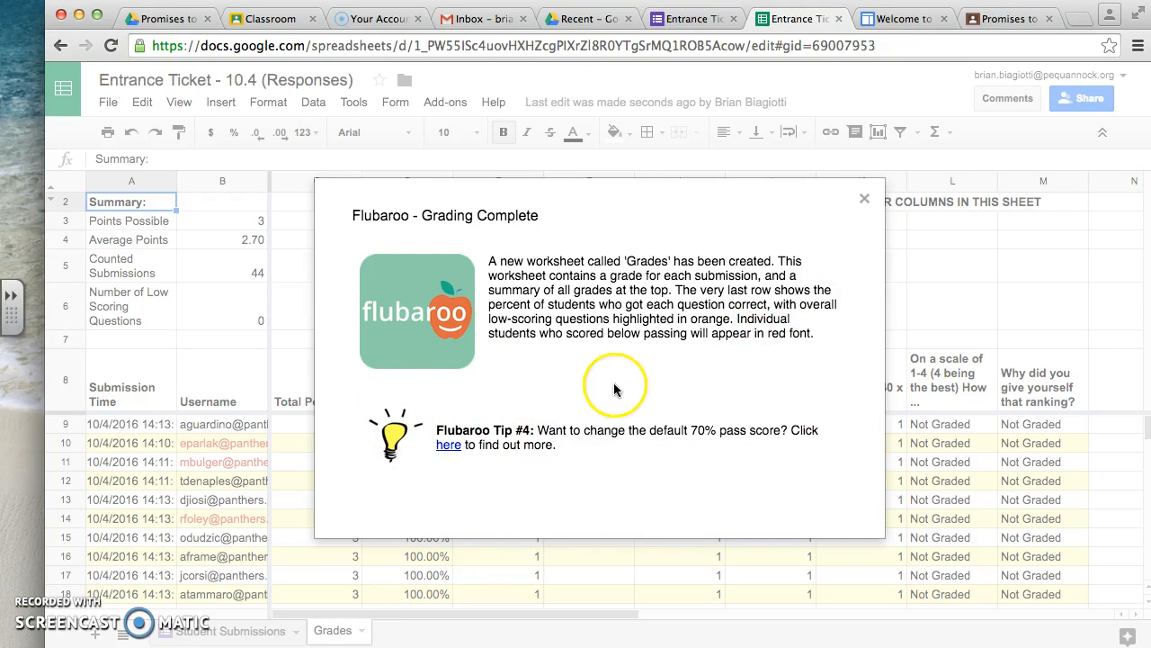
{"action": "left_click", "coordinate": [865, 200]}
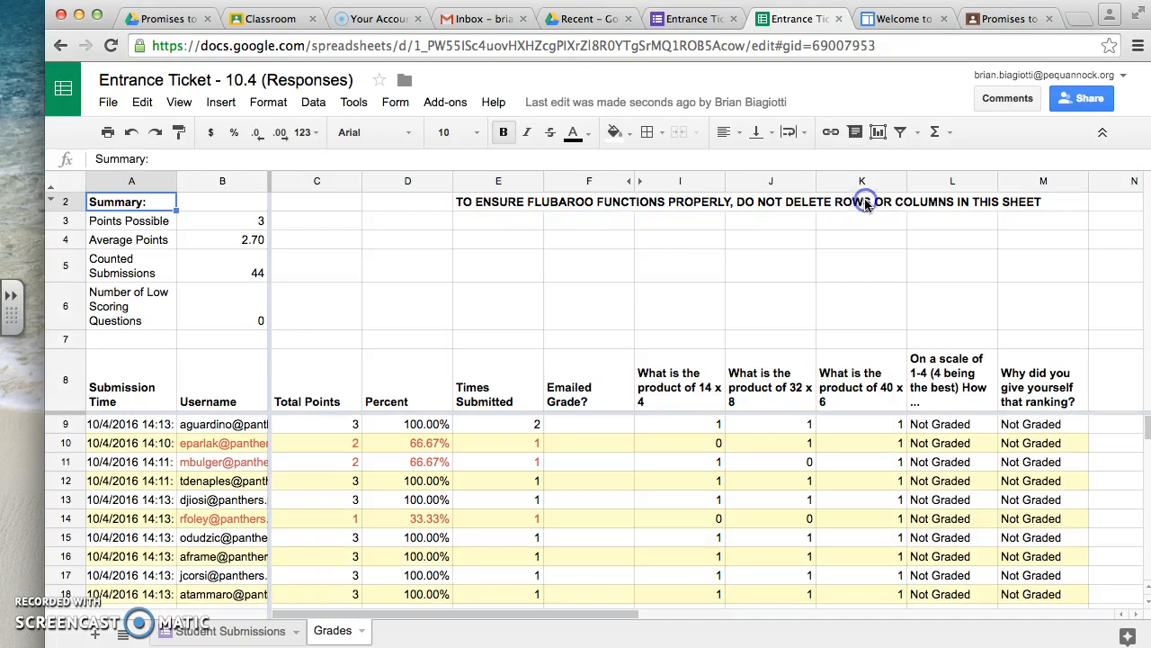
- Examine the first student's username, total points, percent and times submitted in row 9 of the Grades sheet
{"action": "left_click", "coordinate": [308, 428]}
{"action": "key", "text": "Right"}
{"action": "key", "text": "Left"}
{"action": "key", "text": "Right"}
{"action": "key", "text": "Left"}
{"action": "key", "text": "Right"}
{"action": "key", "text": "Right"}
{"action": "key", "text": "Right"}
{"action": "key", "text": "Left"}
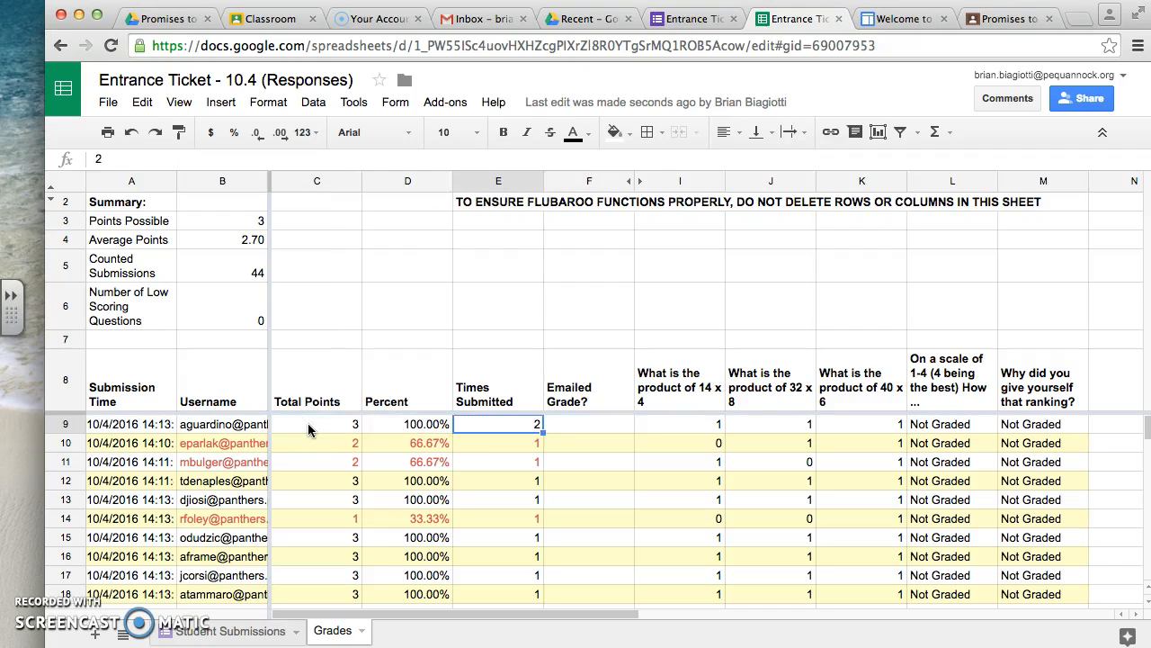
{"action": "key", "text": "Left"}
{"action": "key", "text": "Left"}
{"action": "key", "text": "Left"}
{"action": "key", "text": "Up"}
{"action": "key", "text": "Up"}
{"action": "key", "text": "Up"}
{"action": "key", "text": "Down"}
{"action": "key", "text": "Down"}
{"action": "key", "text": "Down"}
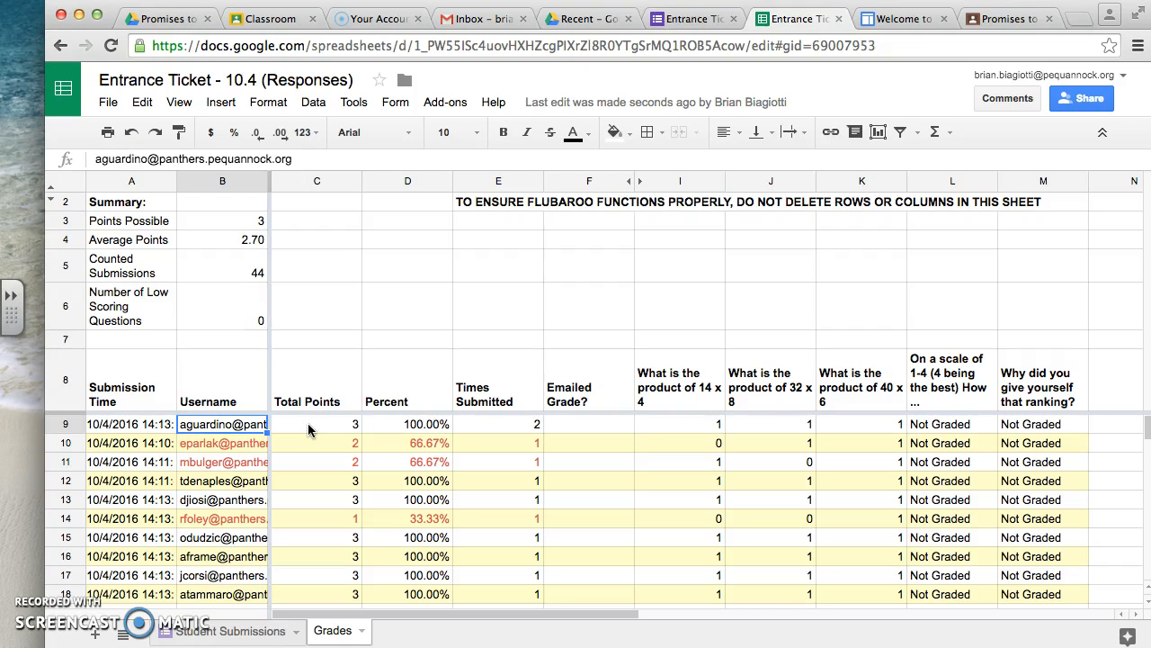
{"action": "key", "text": "Right"}
{"action": "key", "text": "Right"}
{"action": "key", "text": "Right"}
{"action": "key", "text": "Left"}
{"action": "key", "text": "Right"}
{"action": "key", "text": "Right"}
{"action": "key", "text": "Right"}
{"action": "key", "text": "Right"}
{"action": "key", "text": "Left"}
{"action": "key", "text": "Left"}
{"action": "key", "text": "Left"}
{"action": "key", "text": "Left"}
{"action": "key", "text": "Left"}
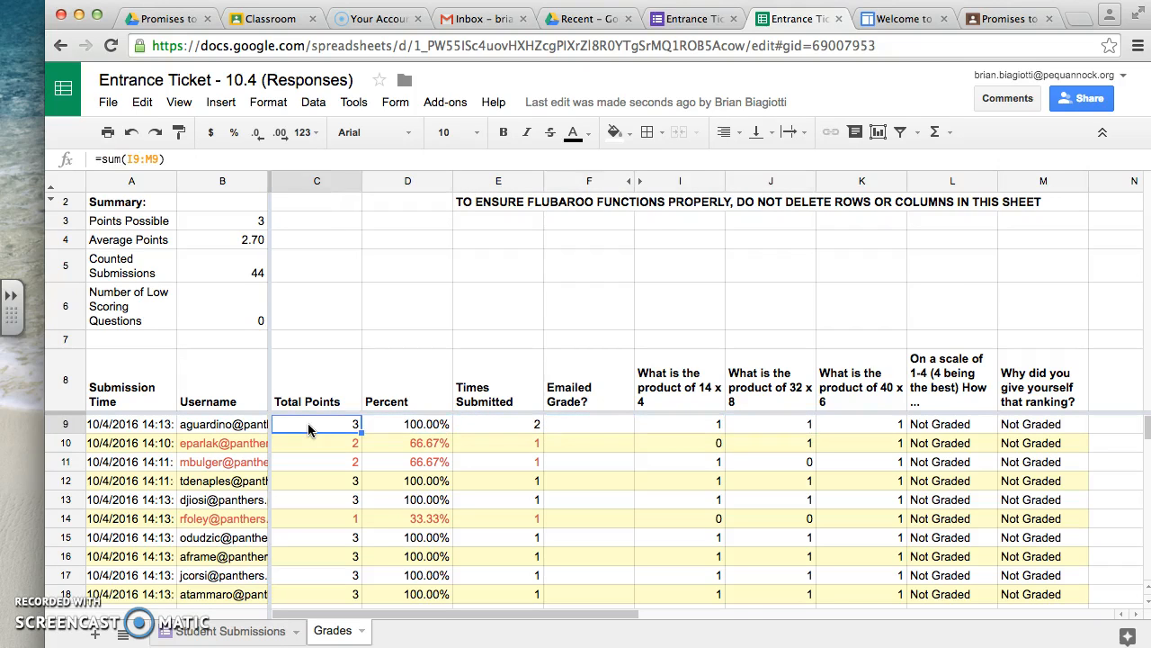
- Examine the second student's scores per question and total points in row 10 of the Grades sheet
{"action": "key", "text": "Down"}
{"action": "key", "text": "Right"}
{"action": "key", "text": "Right"}
{"action": "key", "text": "Left"}
{"action": "key", "text": "Right"}
{"action": "key", "text": "Right"}
{"action": "key", "text": "Right"}
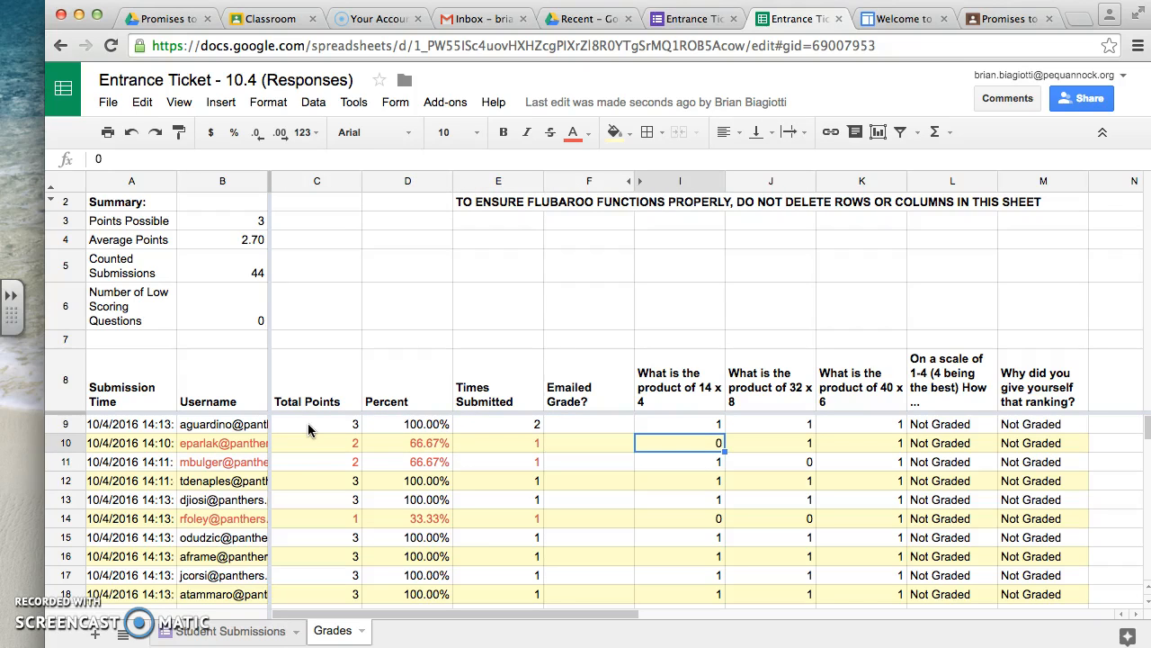
{"action": "key", "text": "Right"}
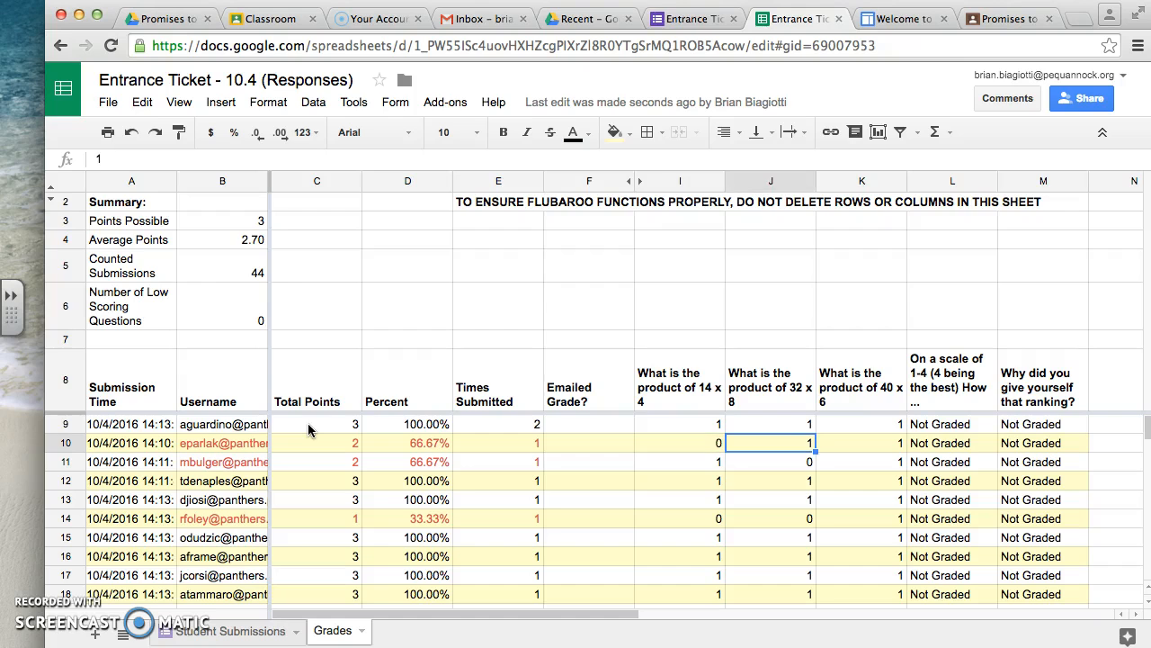
{"action": "key", "text": "Right"}
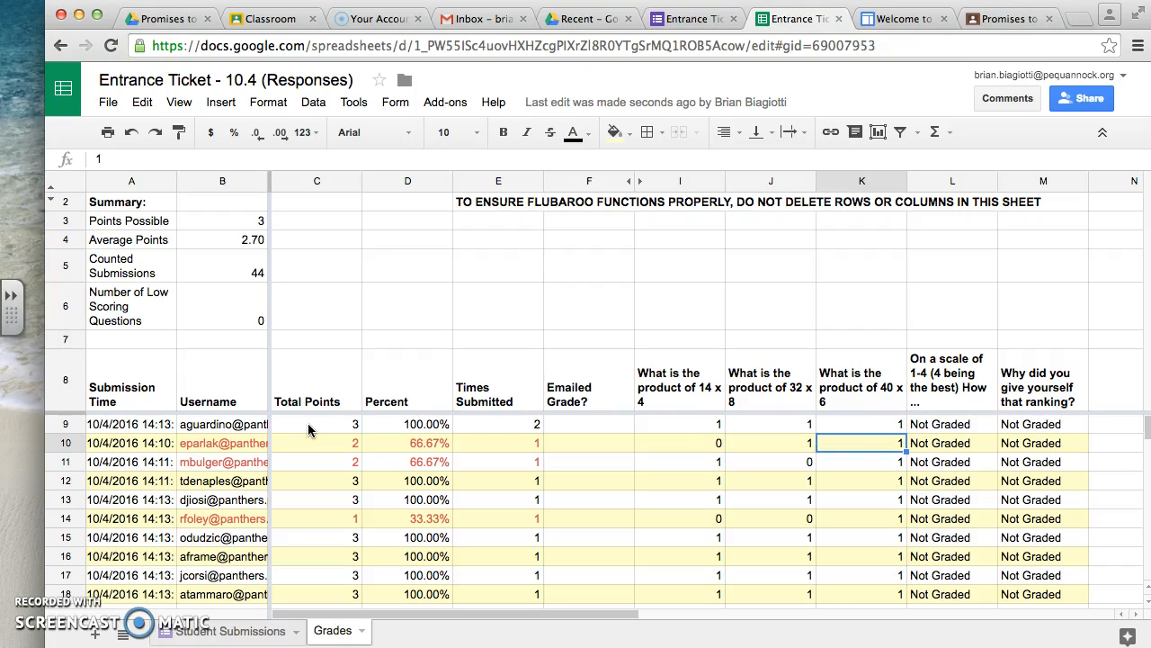
{"action": "key", "text": "Right"}
{"action": "key", "text": "Right"}
{"action": "key", "text": "Left"}
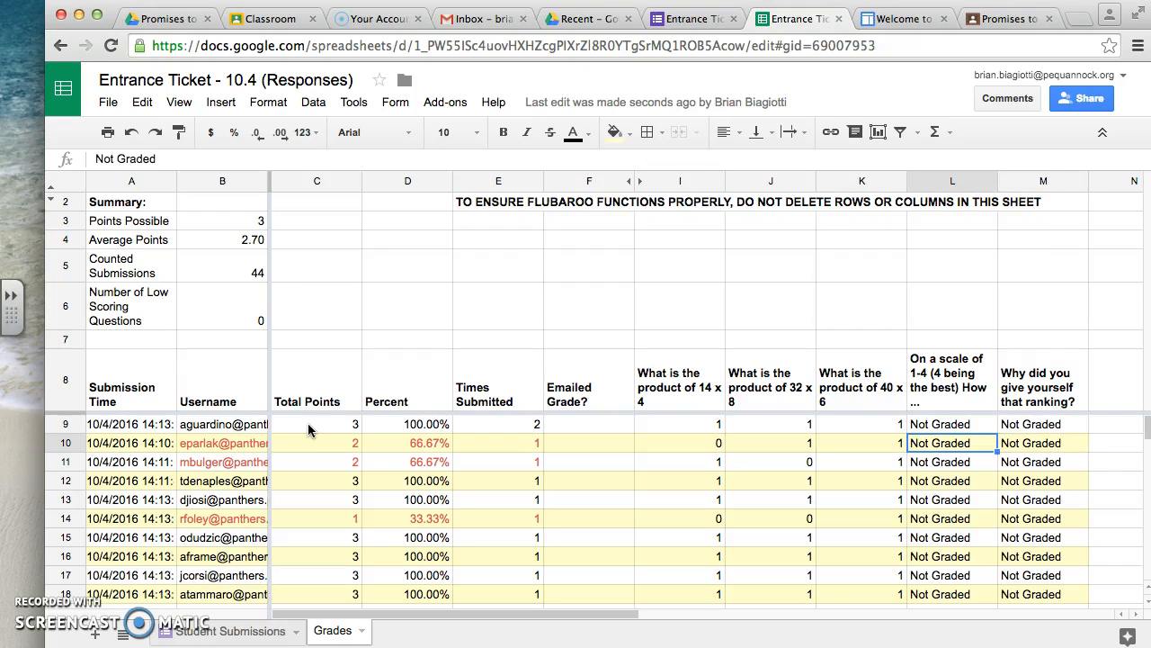
{"action": "key", "text": "Left"}
{"action": "key", "text": "Left"}
{"action": "key", "text": "Left"}
{"action": "key", "text": "Left"}
{"action": "key", "text": "Left"}
{"action": "key", "text": "Left"}
{"action": "key", "text": "Left"}
{"action": "key", "text": "Left"}
- Compare the second student's score for the 14 x 4 question with the answers in row 4 of the Student Submissions sheet
{"action": "key", "text": "Right"}
{"action": "key", "text": "Right"}
{"action": "key", "text": "Right"}
{"action": "key", "text": "Right"}
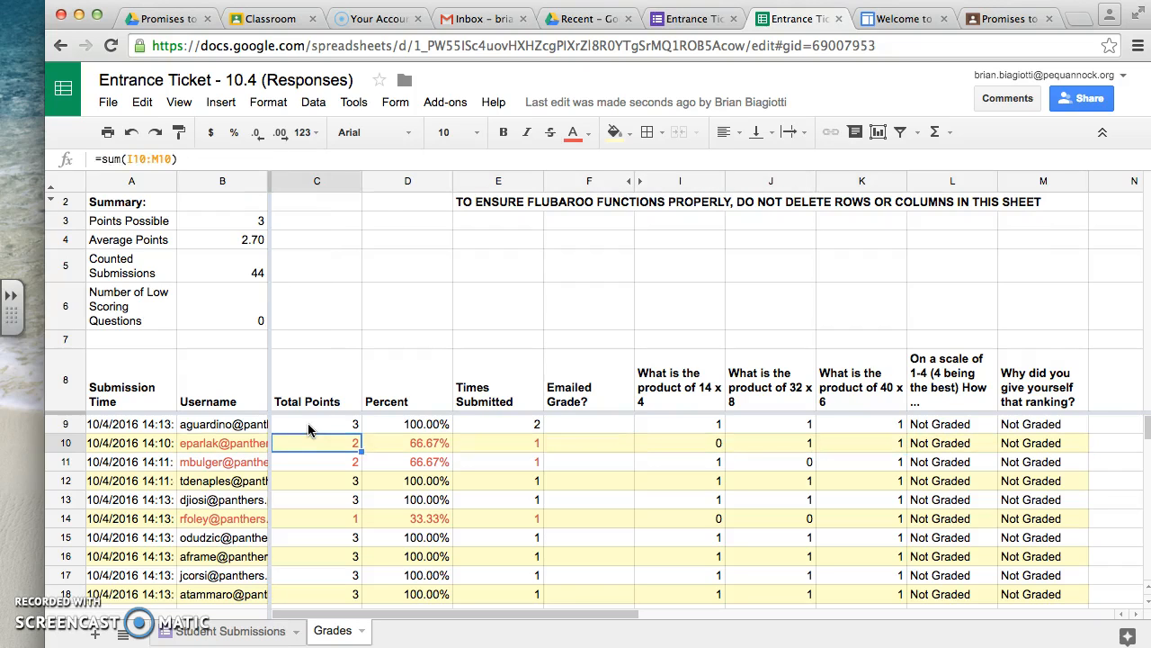
{"action": "key", "text": "Right"}
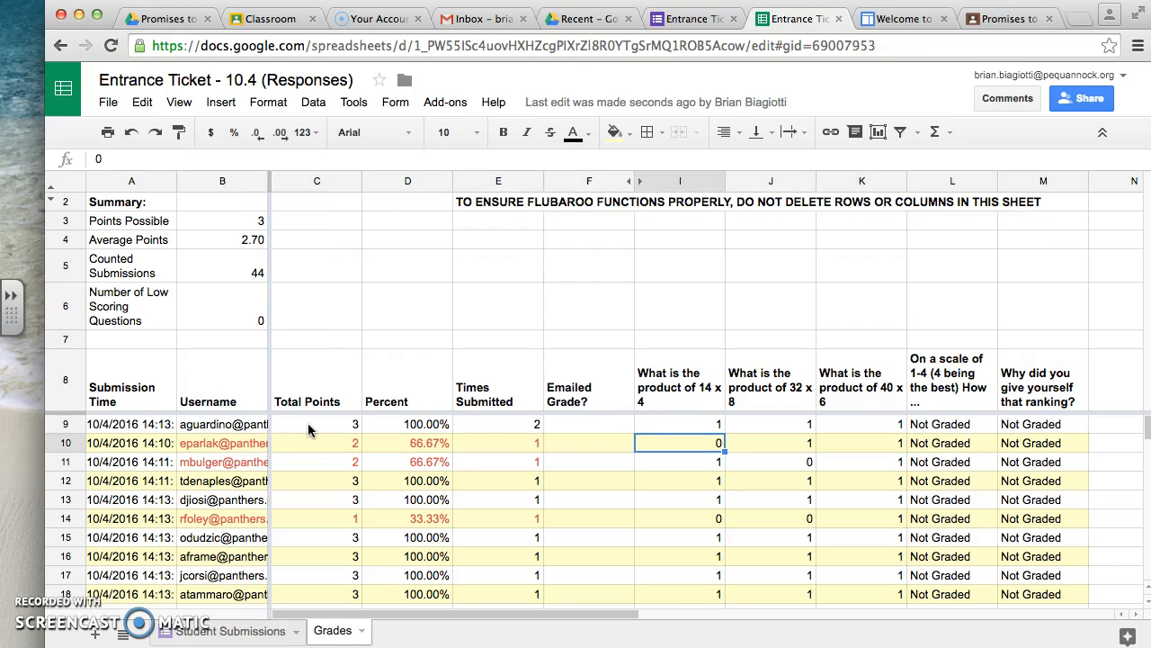
{"action": "left_click", "coordinate": [224, 633]}
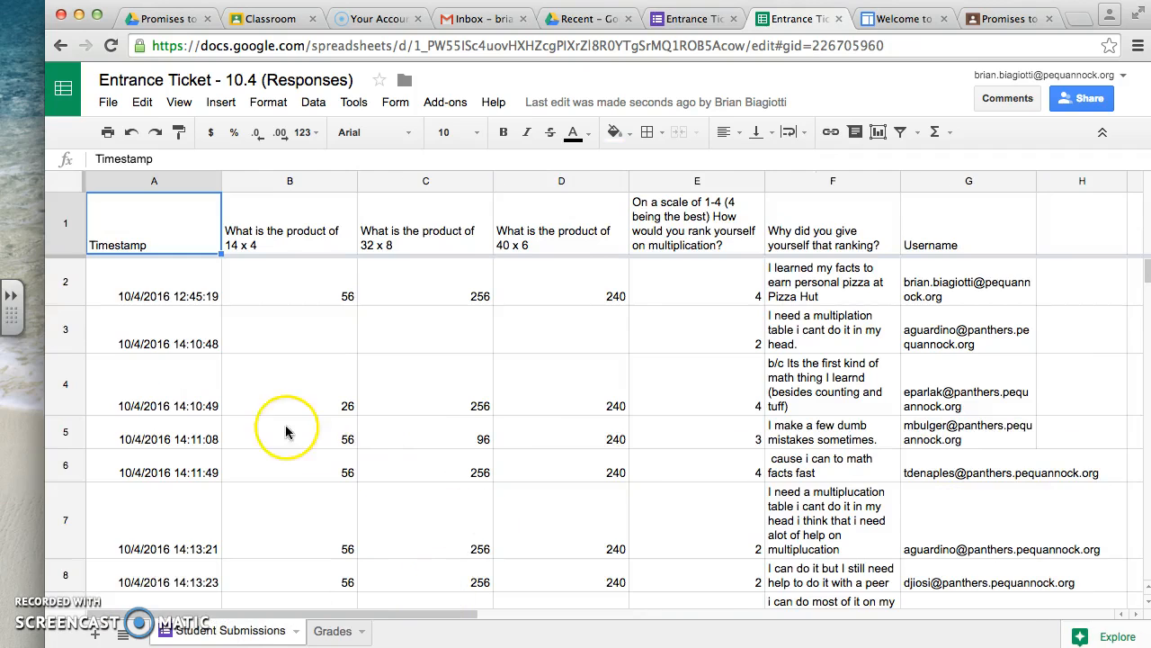
{"action": "left_click", "coordinate": [180, 346]}
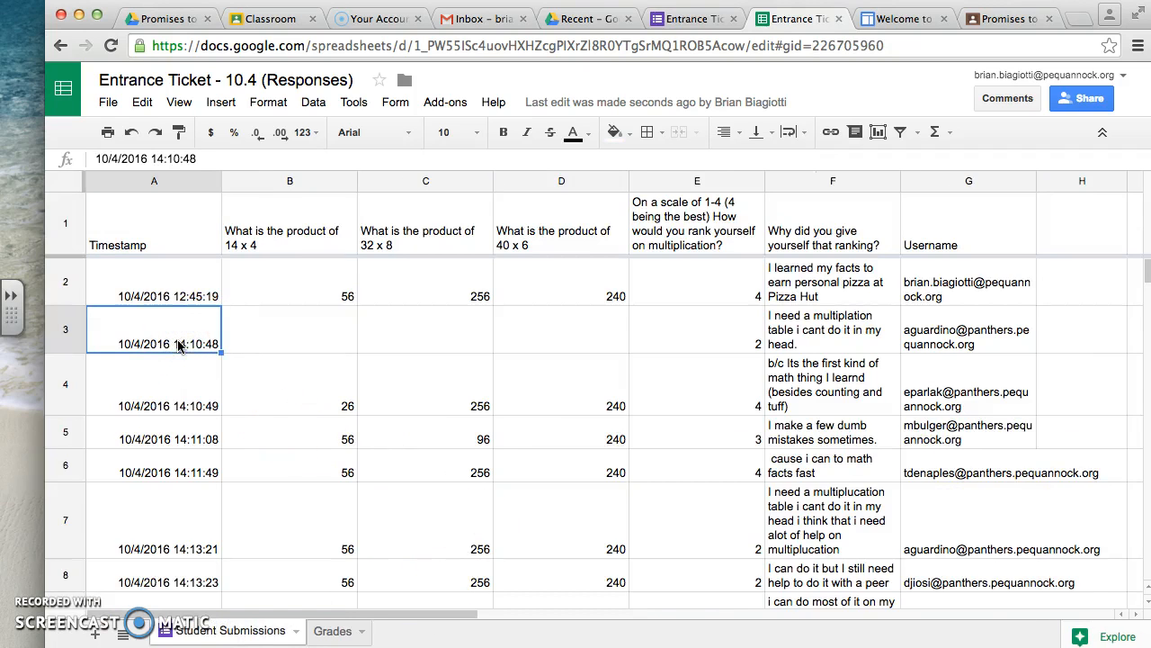
{"action": "key", "text": "Down"}
{"action": "key", "text": "Right"}
{"action": "key", "text": "Right"}
{"action": "key", "text": "Right"}
{"action": "key", "text": "Right"}
{"action": "key", "text": "Right"}
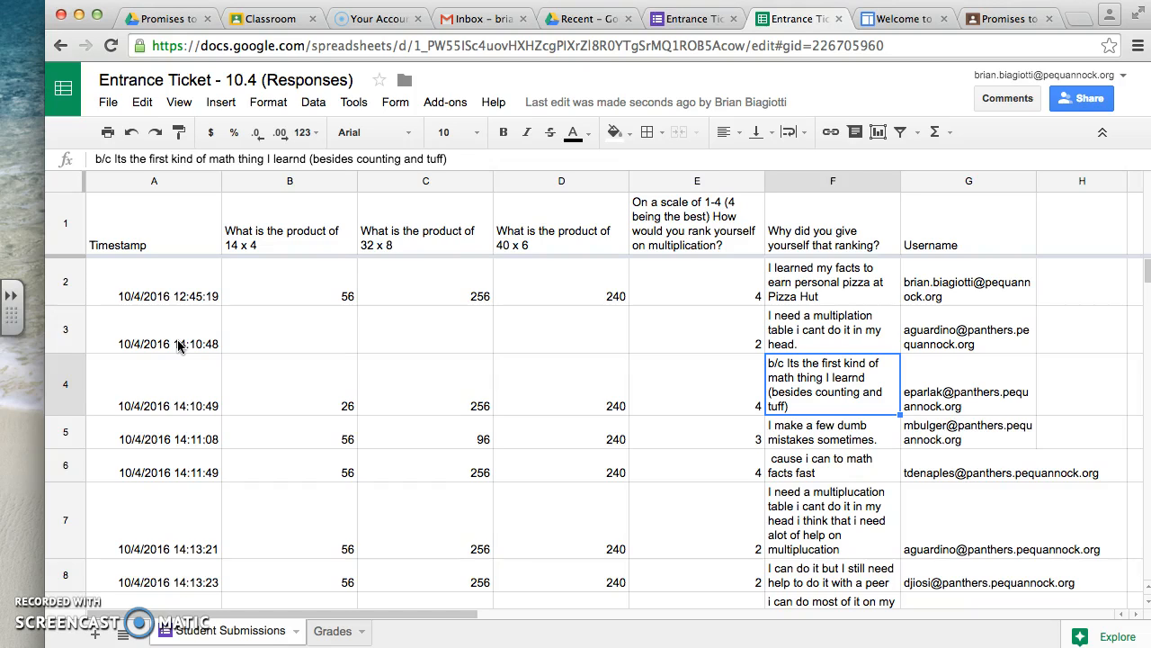
{"action": "key", "text": "Left"}
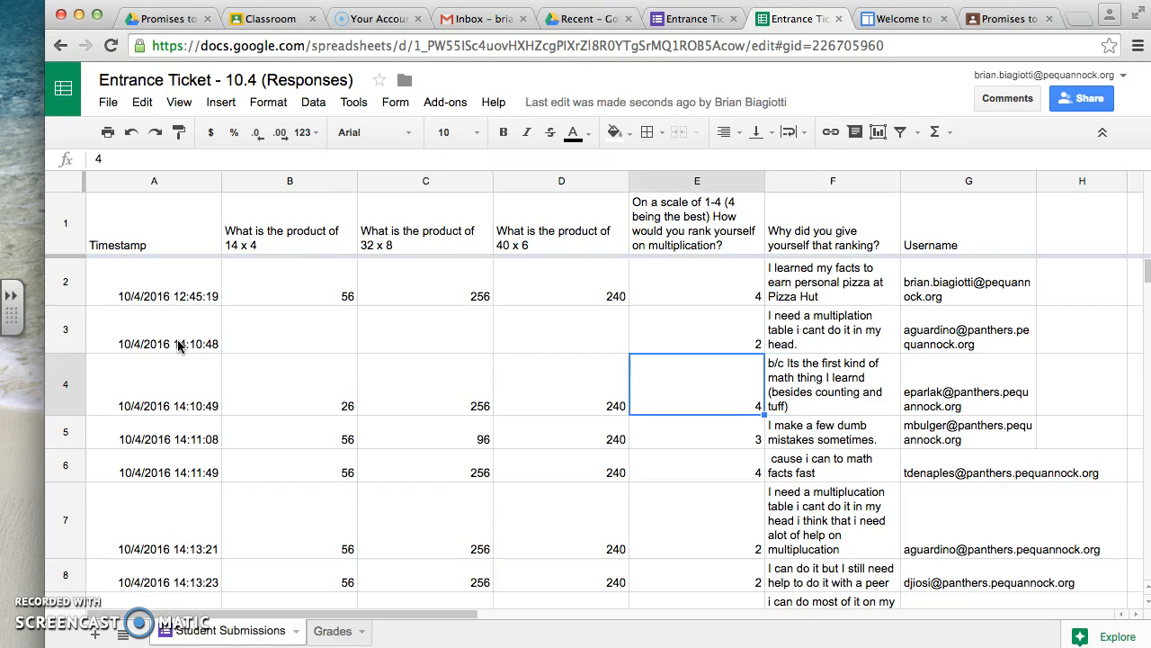
{"action": "key", "text": "Left"}
{"action": "key", "text": "Left"}
{"action": "key", "text": "Left"}
{"action": "key", "text": "Left"}
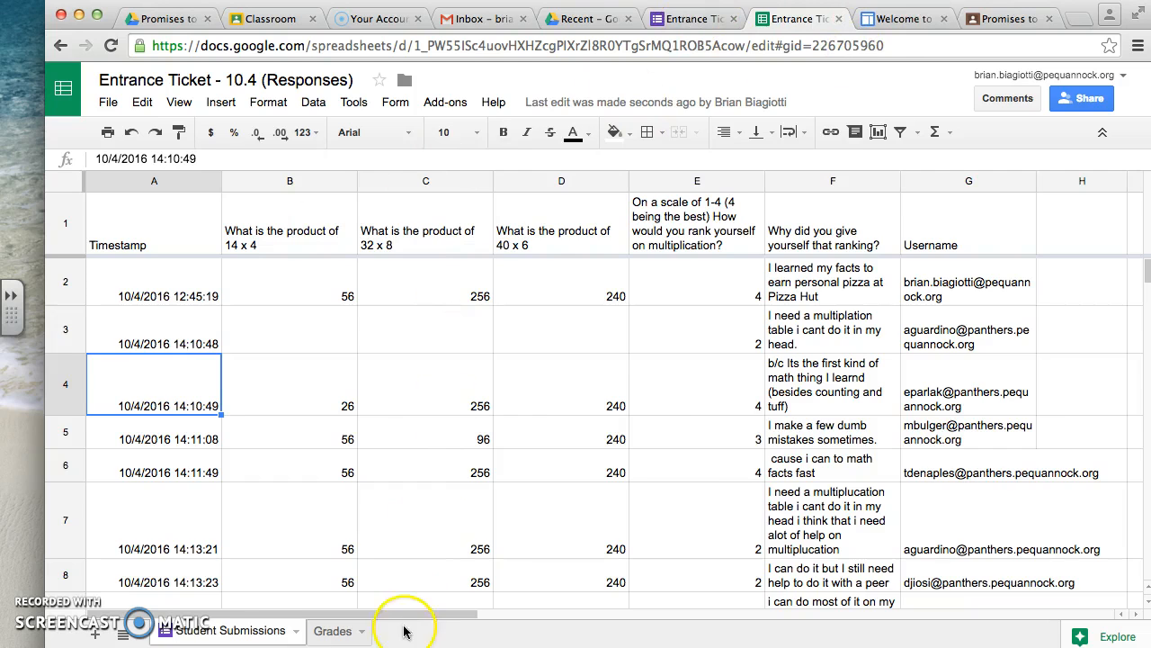
- Return to the Grades sheet and check row 10 across the total points, percent and emailed grade columns
{"action": "left_click", "coordinate": [330, 630]}
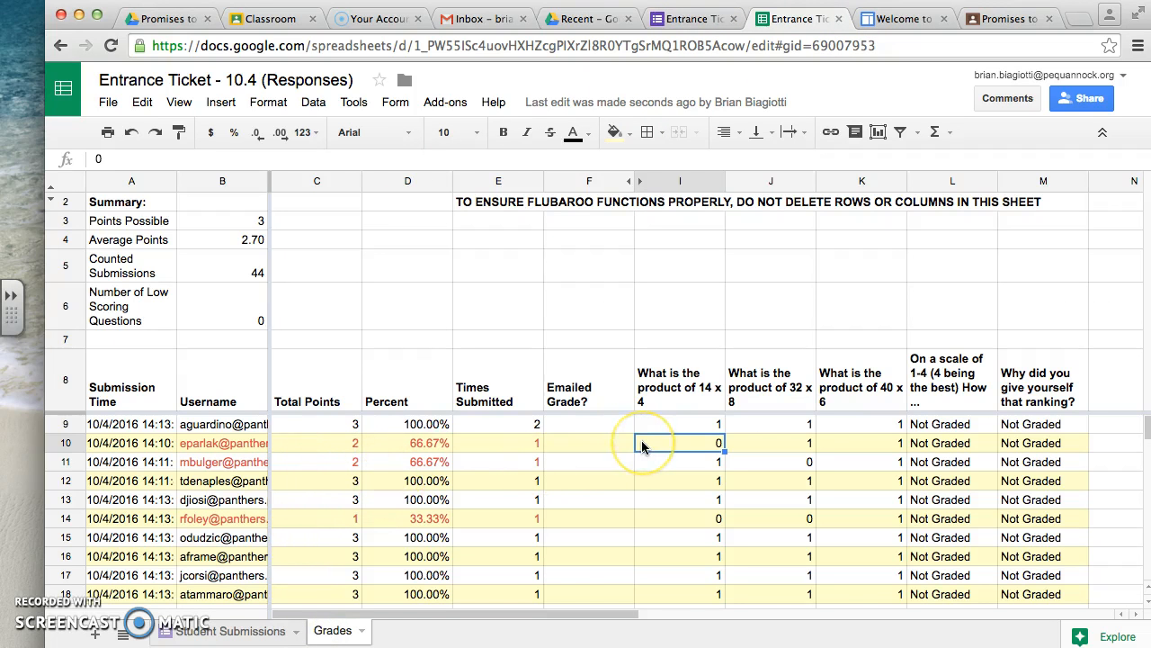
{"action": "key", "text": "Left"}
{"action": "key", "text": "Left"}
{"action": "key", "text": "Left"}
{"action": "key", "text": "Right"}
{"action": "key", "text": "Right"}
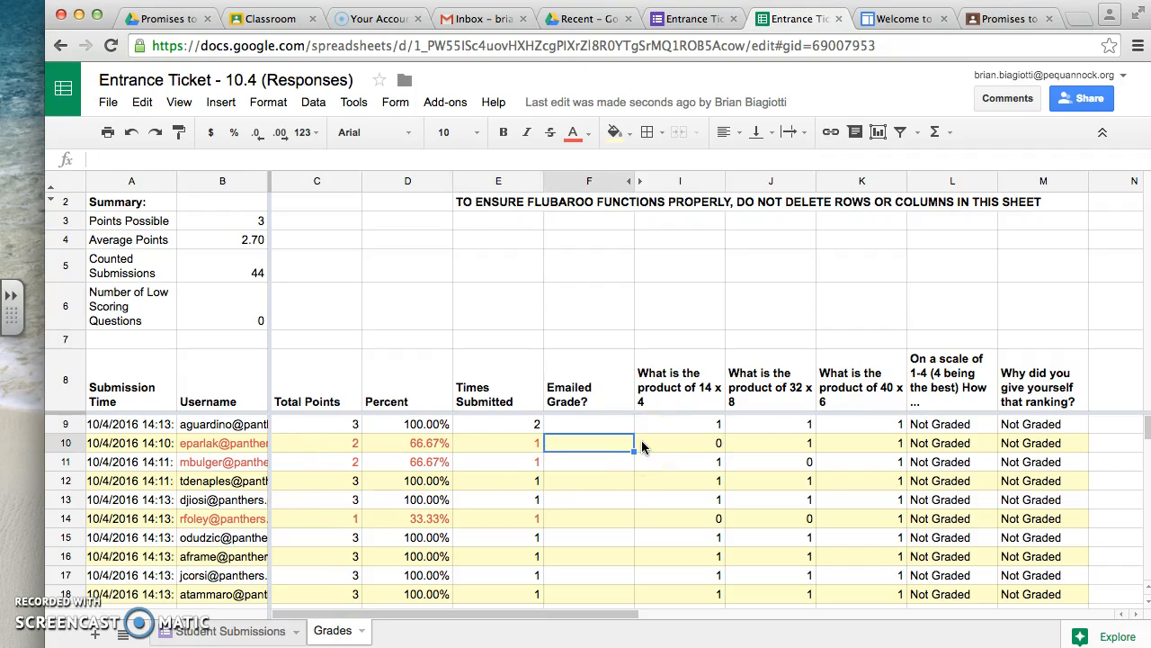
- Look through the student rows along the Emailed Grade? column of the Grades sheet, ending at row 10
{"action": "key", "text": "Up"}
{"action": "key", "text": "Up"}
{"action": "key", "text": "Down"}
{"action": "key", "text": "Up"}
{"action": "key", "text": "Down"}
{"action": "key", "text": "Up"}
{"action": "key", "text": "Down"}
{"action": "key", "text": "Up"}
{"action": "key", "text": "Up"}
{"action": "key", "text": "Down"}
{"action": "key", "text": "Down"}
{"action": "key", "text": "Down"}
{"action": "key", "text": "Down"}
{"action": "key", "text": "Down"}
{"action": "key", "text": "Down"}
{"action": "key", "text": "Down"}
{"action": "key", "text": "Down"}
{"action": "key", "text": "Down"}
{"action": "key", "text": "Down"}
{"action": "key", "text": "Down"}
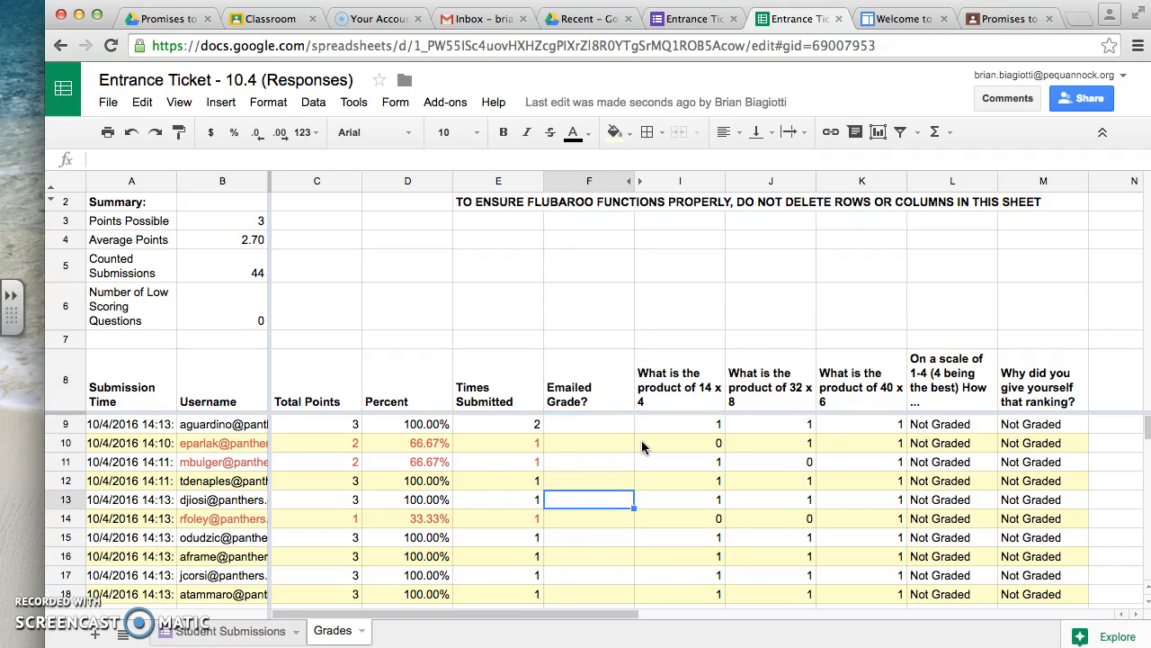
{"action": "key", "text": "Down"}
{"action": "key", "text": "Down"}
{"action": "key", "text": "Down"}
{"action": "key", "text": "Down"}
{"action": "key", "text": "Down"}
{"action": "key", "text": "Down"}
{"action": "key", "text": "Down"}
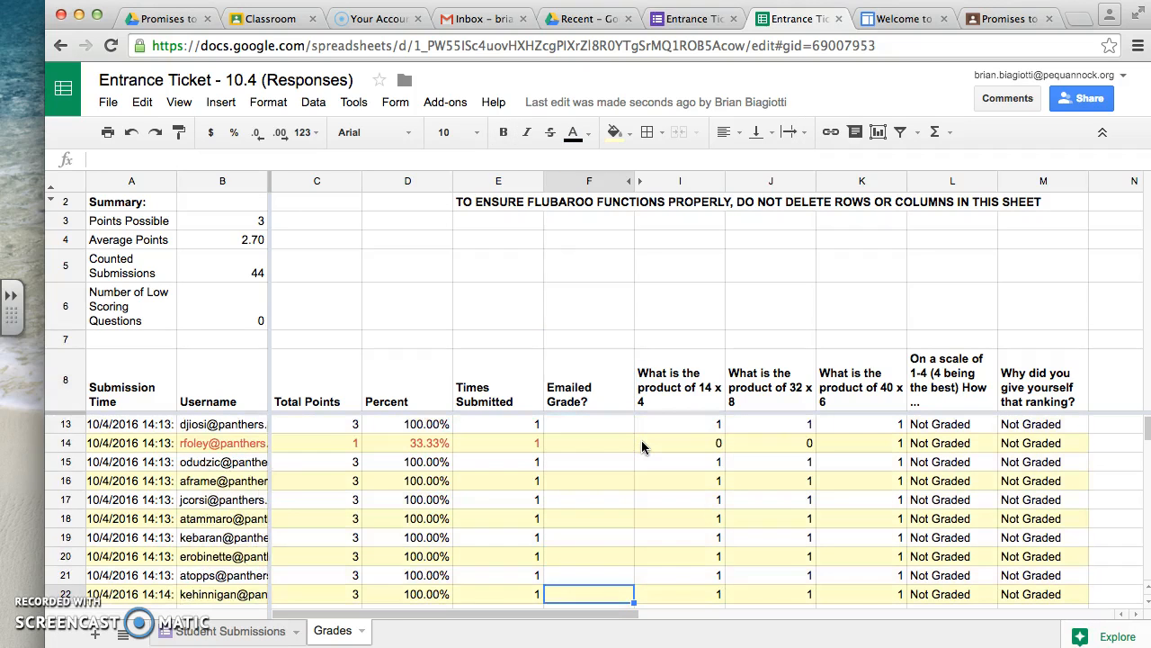
{"action": "key", "text": "Up"}
{"action": "key", "text": "Up"}
{"action": "key", "text": "Up"}
{"action": "key", "text": "Up"}
{"action": "key", "text": "Up"}
{"action": "key", "text": "Up"}
{"action": "key", "text": "Up"}
{"action": "key", "text": "Up"}
{"action": "key", "text": "Up"}
{"action": "key", "text": "Up"}
{"action": "key", "text": "Up"}
{"action": "key", "text": "Up"}
{"action": "key", "text": "Up"}
{"action": "key", "text": "Up"}
{"action": "key", "text": "Up"}
{"action": "key", "text": "Up"}
{"action": "key", "text": "Up"}
{"action": "key", "text": "Up"}
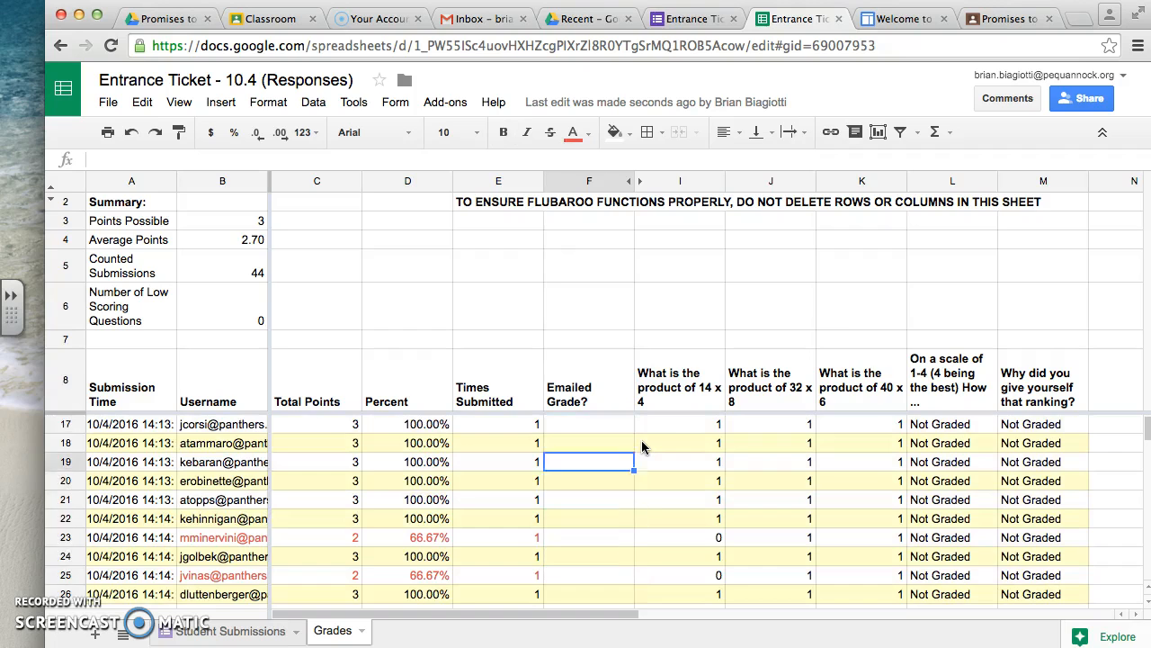
{"action": "key", "text": "Up"}
{"action": "key", "text": "Up"}
{"action": "key", "text": "Up"}
{"action": "key", "text": "Down"}
{"action": "key", "text": "Down"}
{"action": "key", "text": "Down"}
{"action": "key", "text": "Down"}
{"action": "key", "text": "Down"}
{"action": "key", "text": "Down"}
{"action": "key", "text": "Down"}
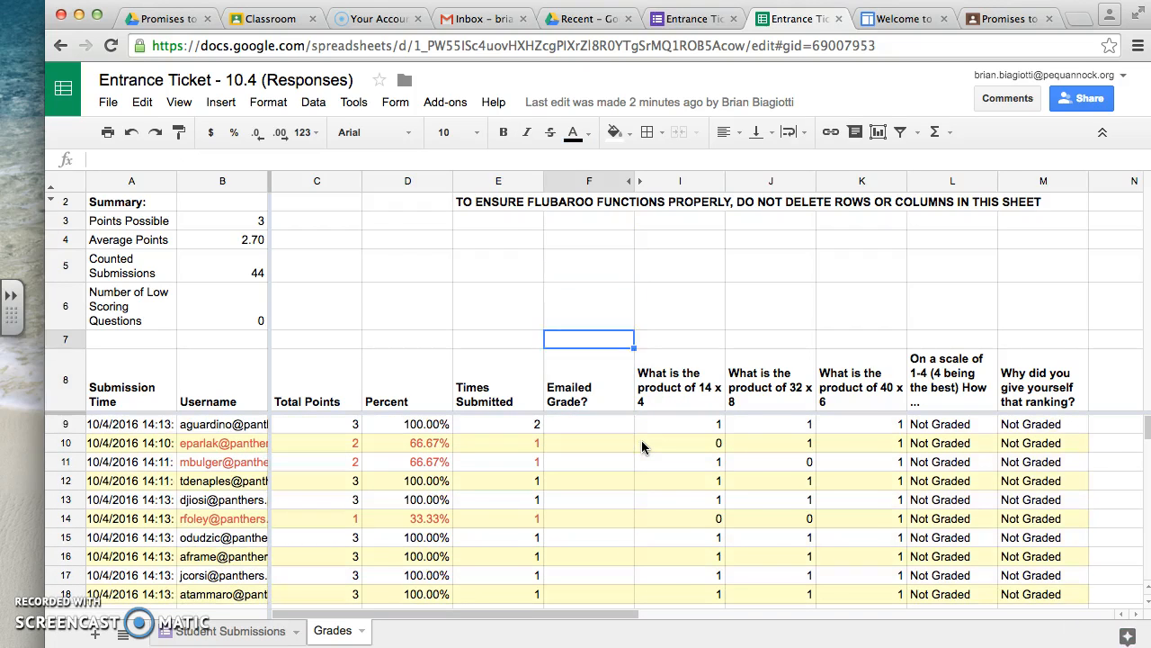
{"action": "key", "text": "Up"}
{"action": "key", "text": "Up"}
{"action": "key", "text": "Up"}
{"action": "key", "text": "Up"}
{"action": "left_click", "coordinate": [581, 440]}
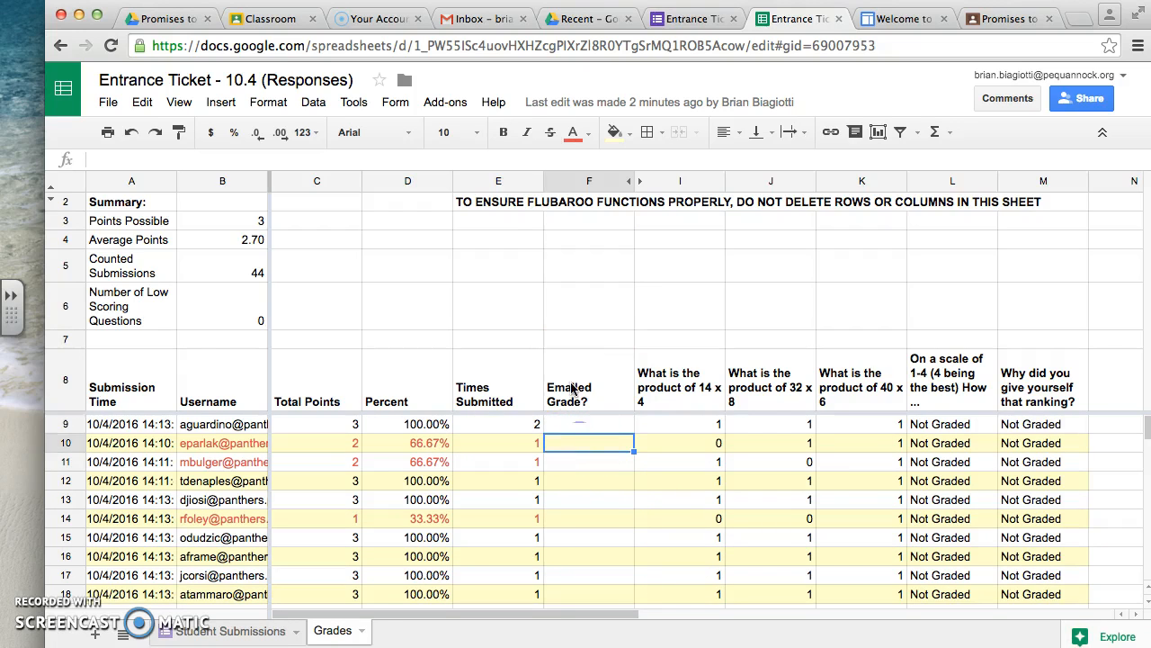
- Open Flubaroo's Share Grades options and choose Username as the email address question
{"action": "left_click", "coordinate": [444, 113]}
{"action": "mouse_move", "coordinate": [468, 166]}
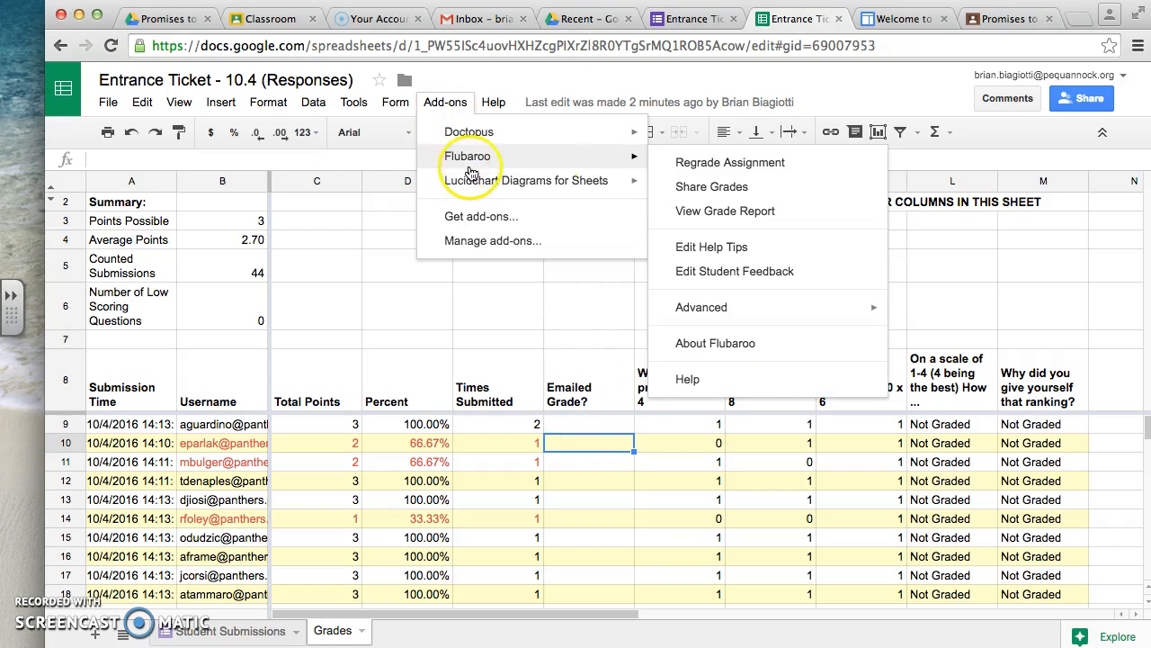
{"action": "left_click", "coordinate": [720, 193]}
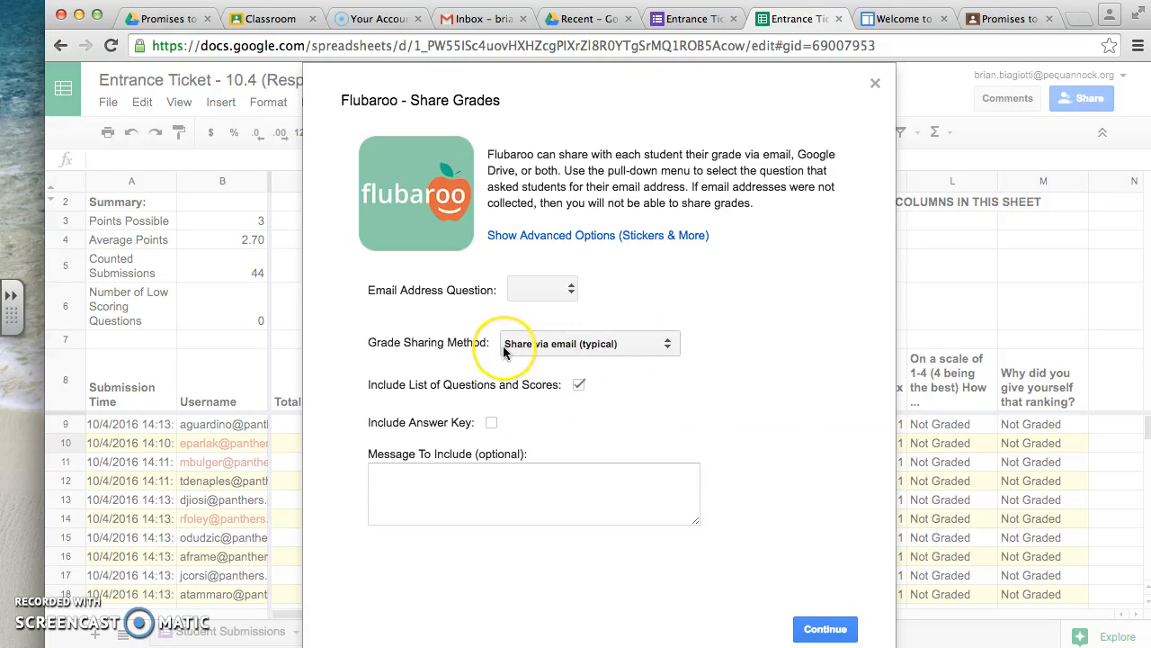
{"action": "left_click", "coordinate": [540, 291]}
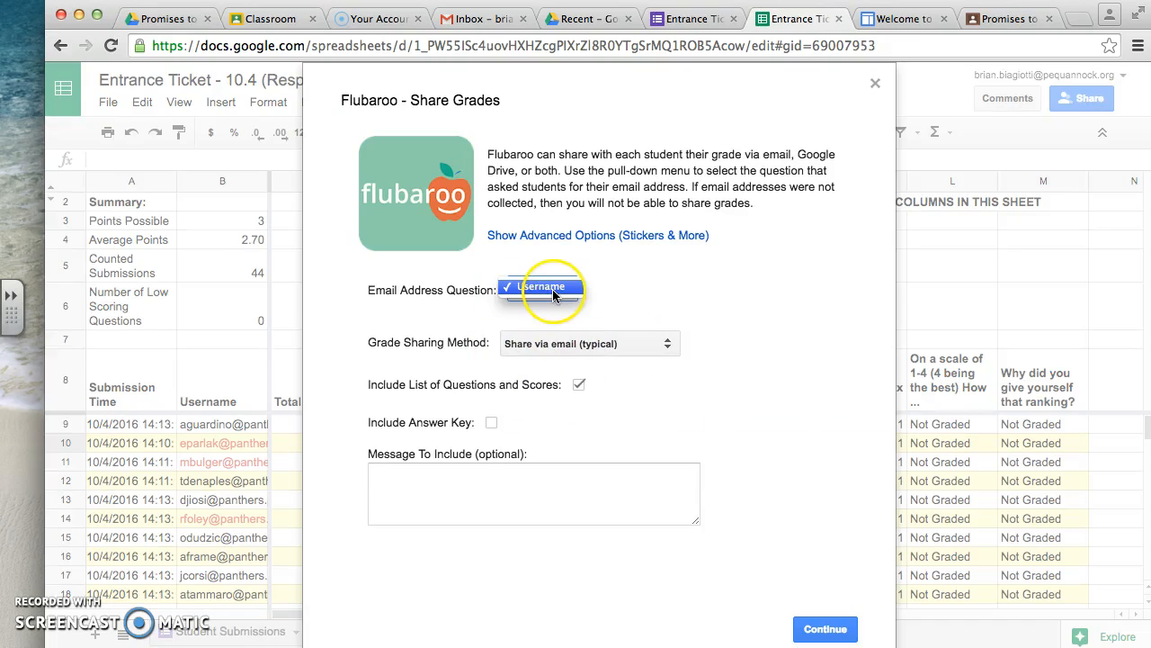
{"action": "left_click", "coordinate": [552, 289]}
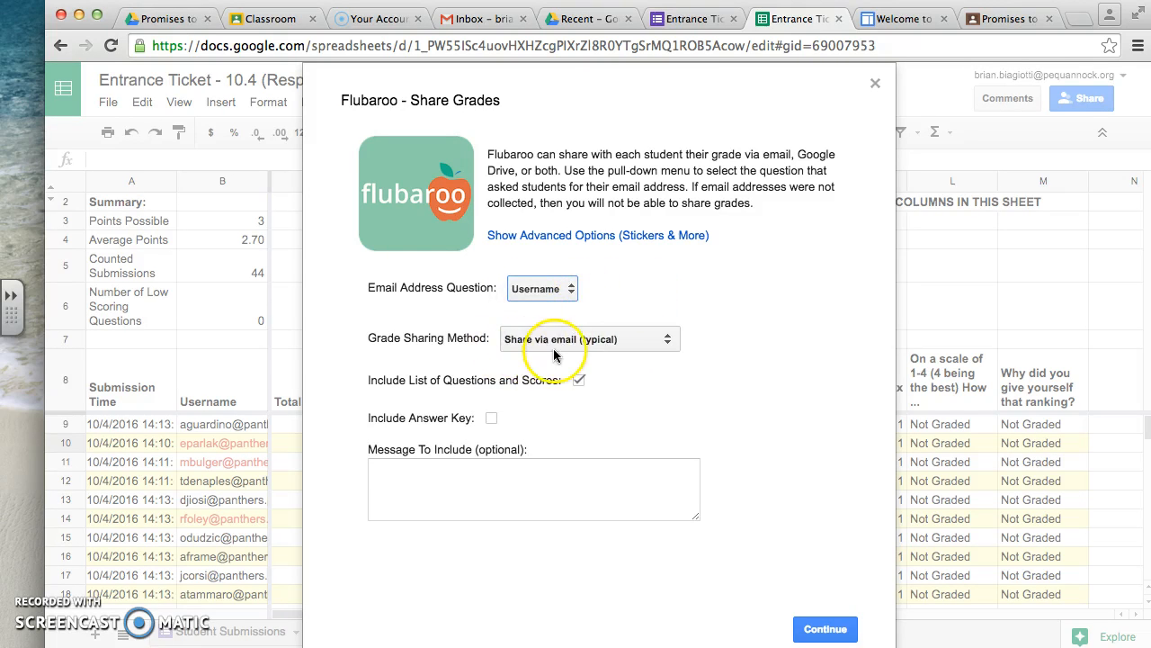
- Review the grade sharing methods, keep Share via email (typical), and include the answer key
{"action": "left_click", "coordinate": [555, 349]}
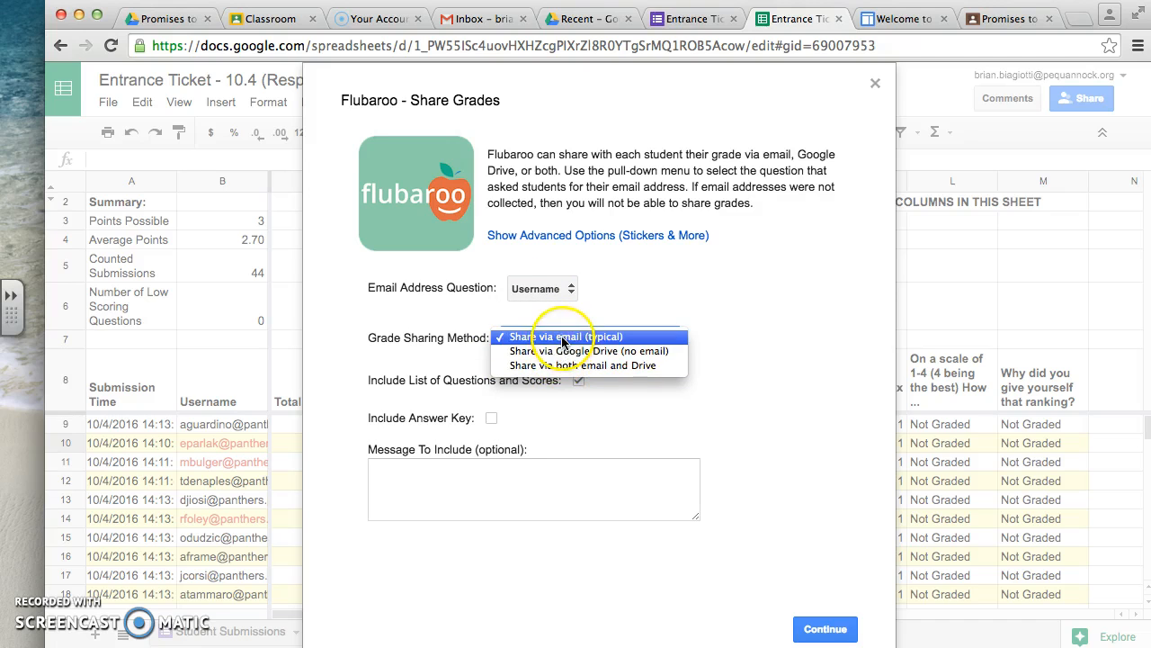
{"action": "left_click", "coordinate": [563, 354]}
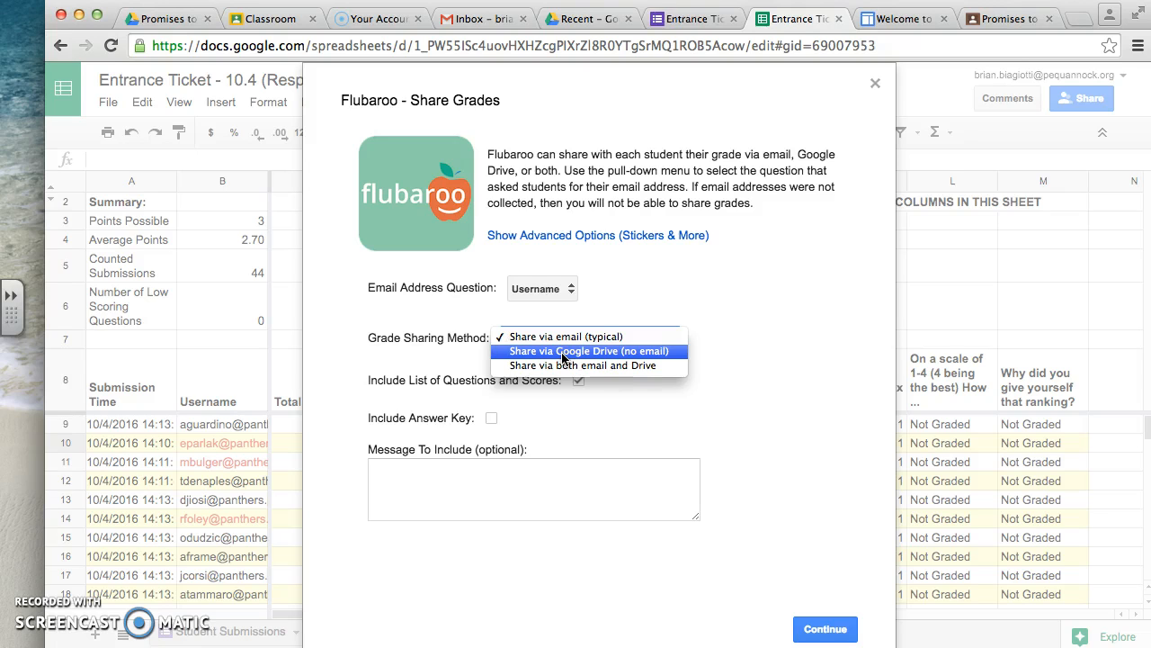
{"action": "left_click", "coordinate": [569, 342]}
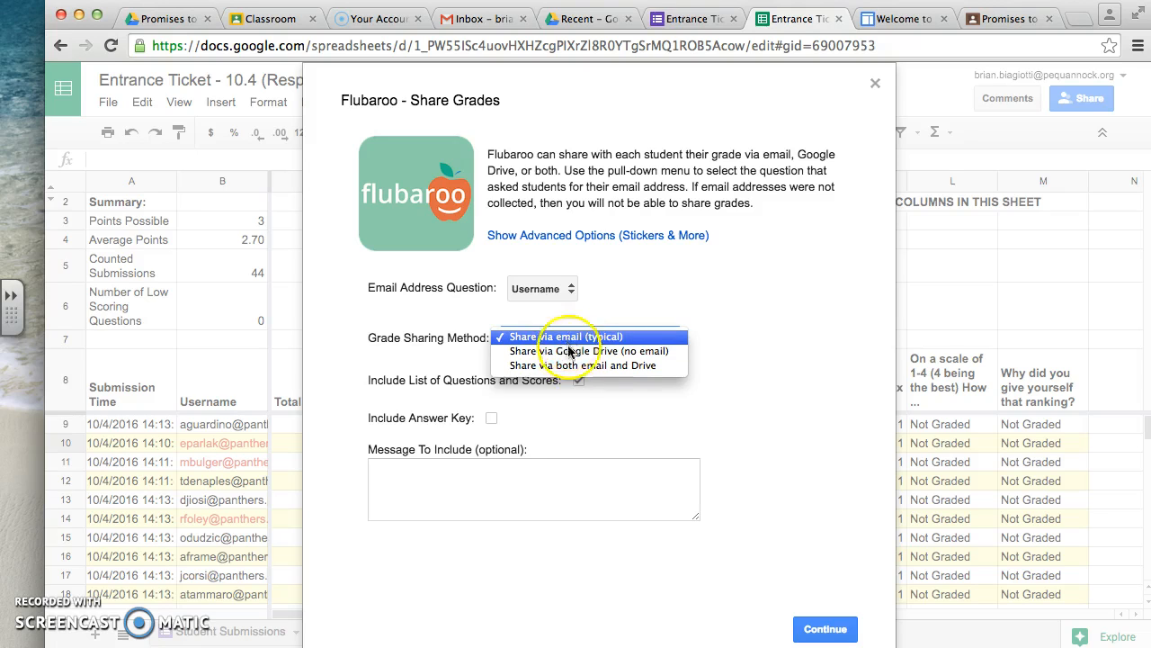
{"action": "left_click", "coordinate": [570, 367]}
{"action": "left_click", "coordinate": [739, 295]}
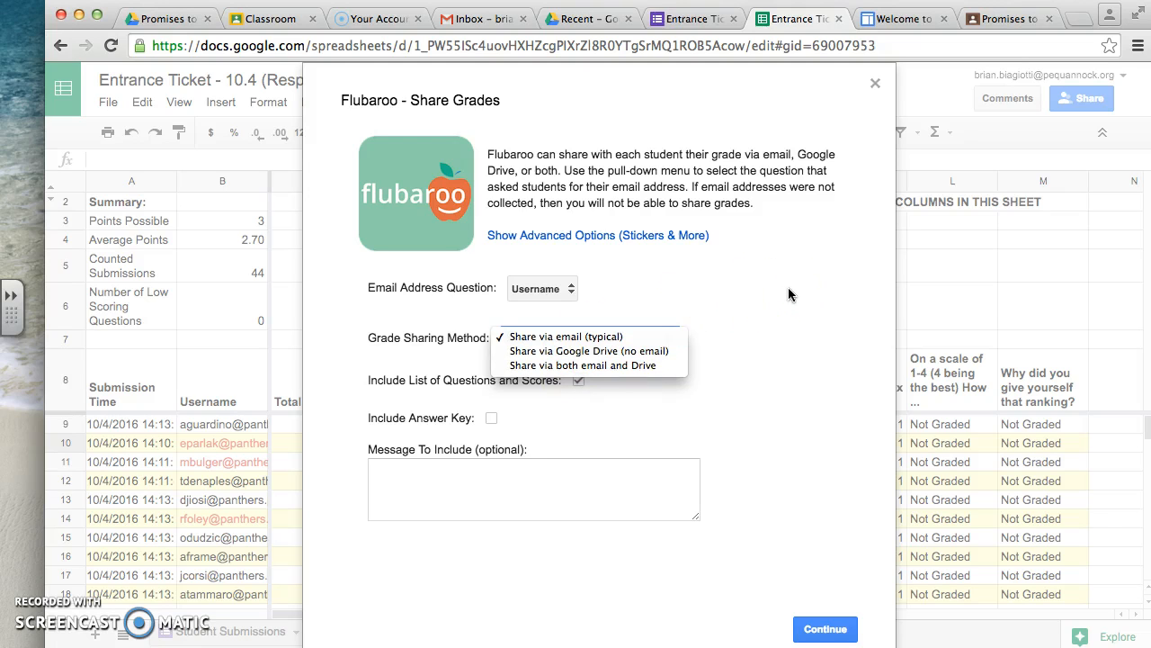
{"action": "left_click", "coordinate": [640, 352]}
{"action": "left_click", "coordinate": [604, 340]}
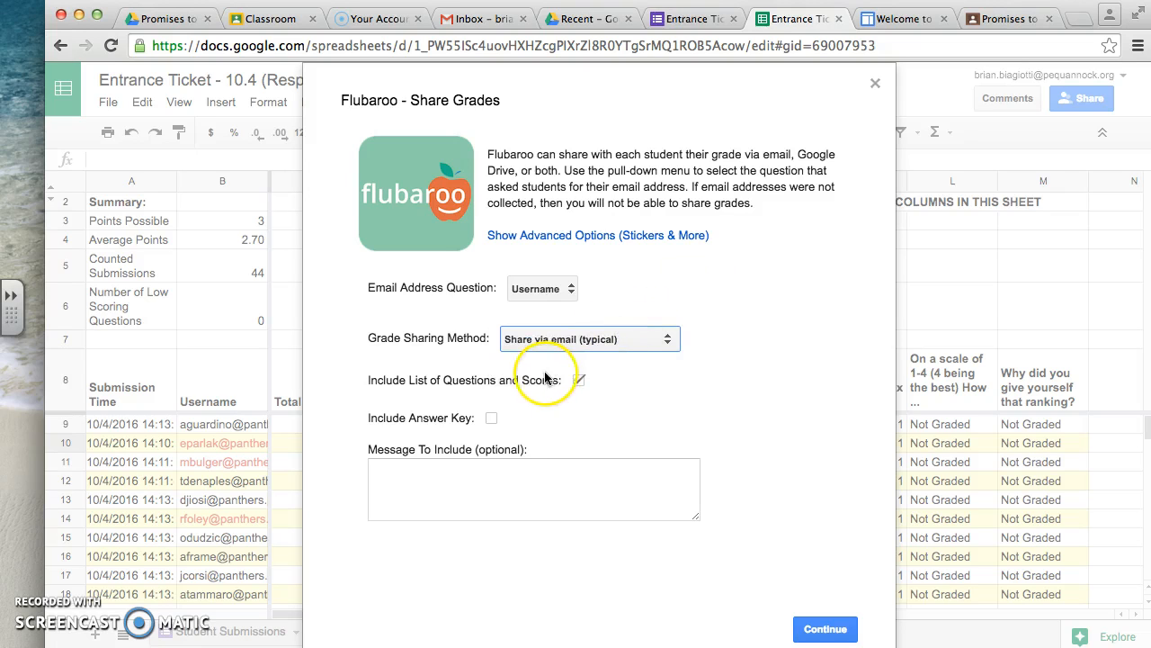
{"action": "left_click", "coordinate": [491, 418]}
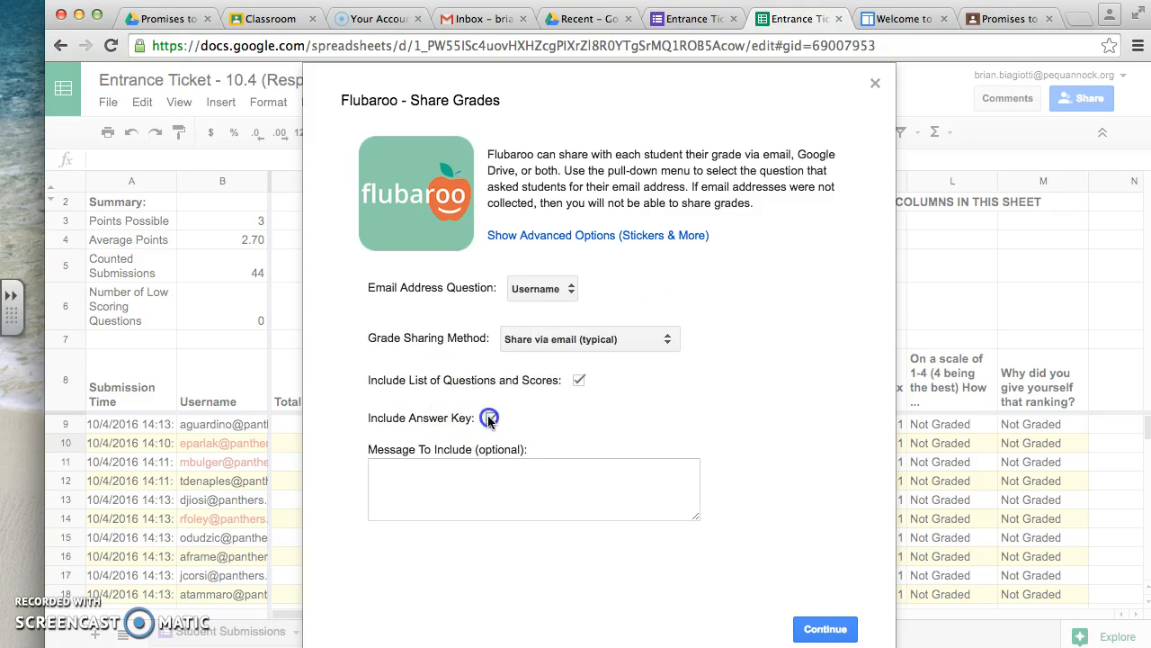
{"action": "left_click", "coordinate": [431, 481]}
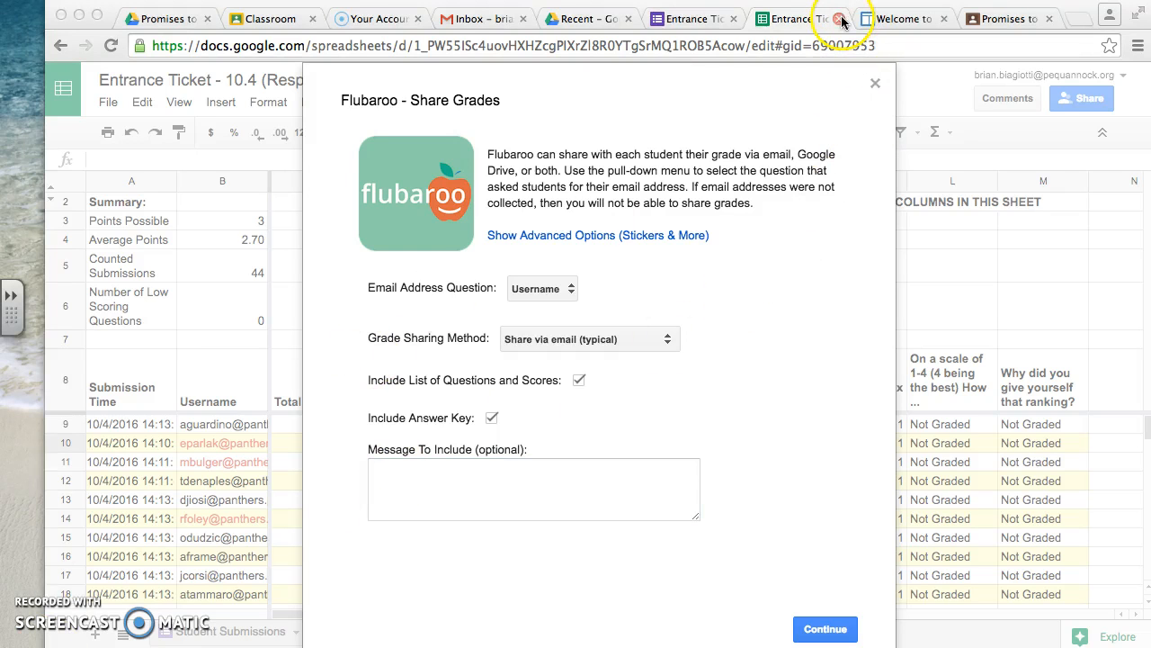
- Close the response spreadsheet, the Flubaroo website and the Entrance Ticket - 10.4 form, and switch to the recent files in Google Drive
{"action": "left_click", "coordinate": [839, 19]}
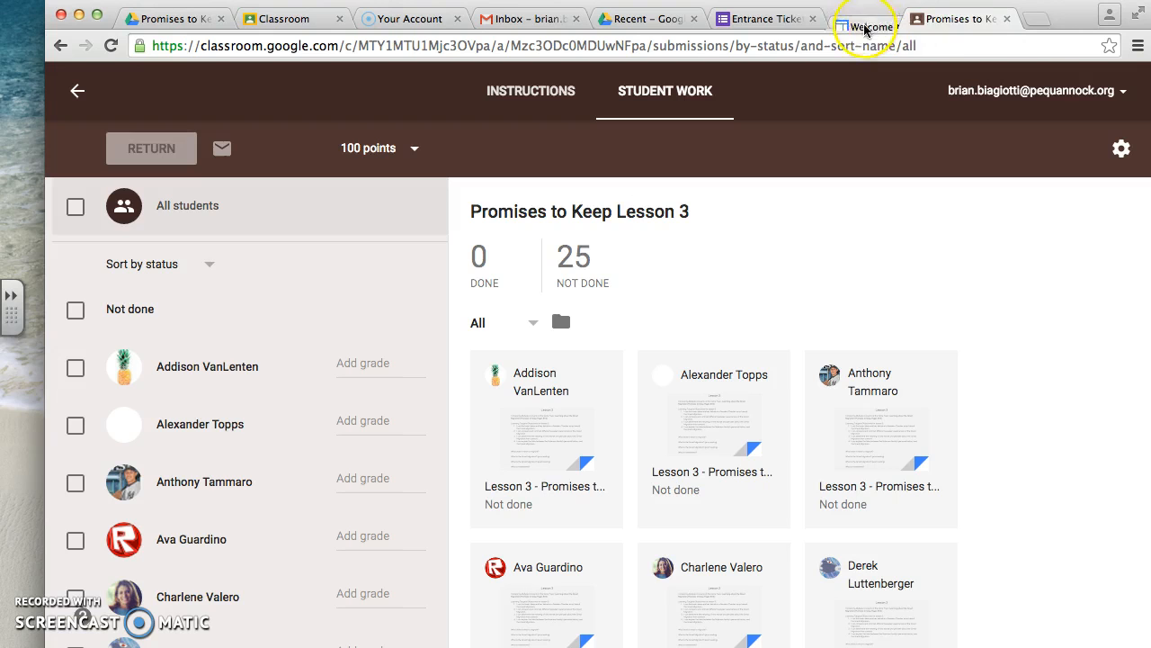
{"action": "left_click", "coordinate": [931, 19]}
{"action": "left_click", "coordinate": [796, 20]}
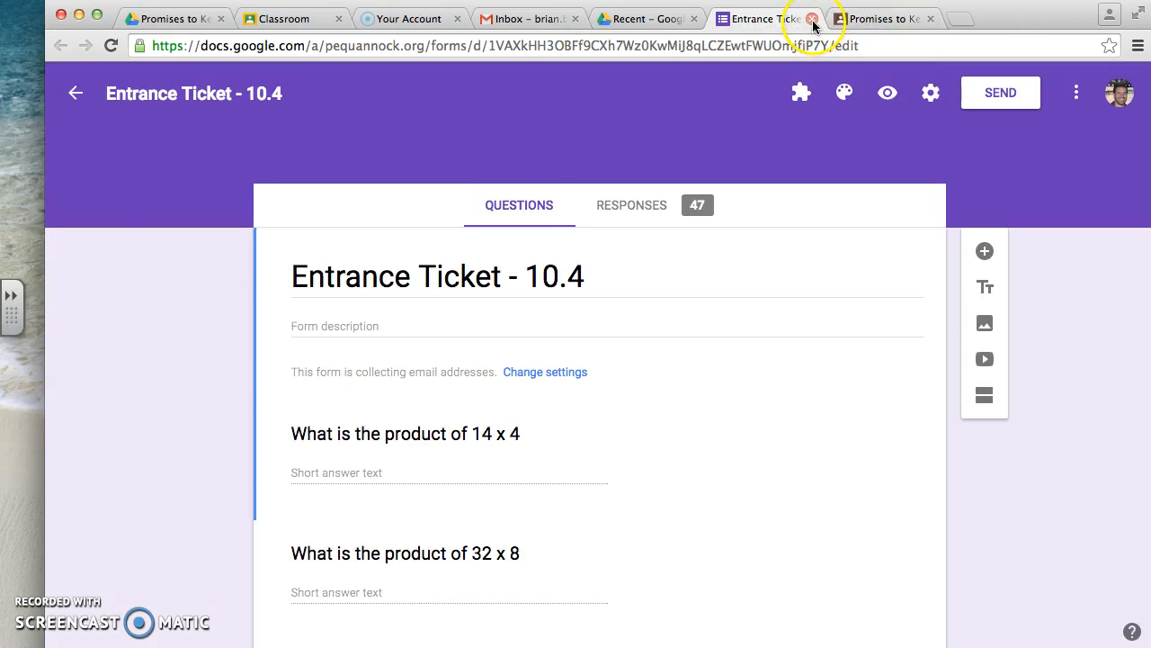
{"action": "left_click", "coordinate": [811, 19]}
{"action": "left_click", "coordinate": [657, 19]}
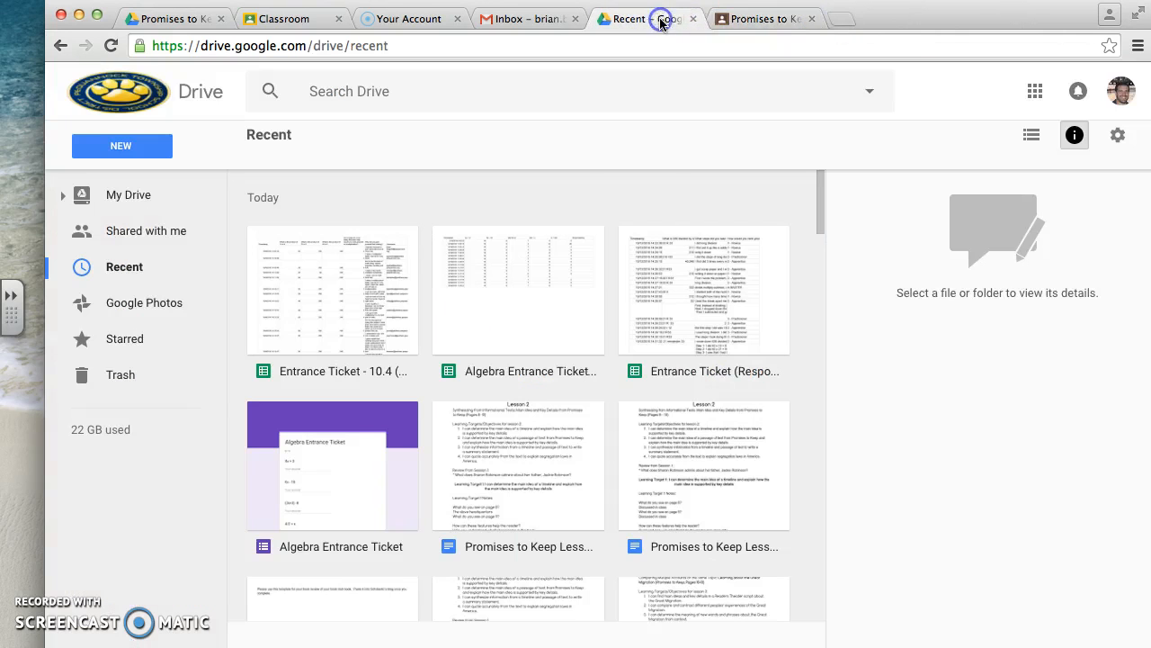
- Switch to Google Classroom, leave the Promises to Keep Lesson 3 assignment and look over the Literacy 2016-2017 class stream
{"action": "left_click", "coordinate": [766, 25]}
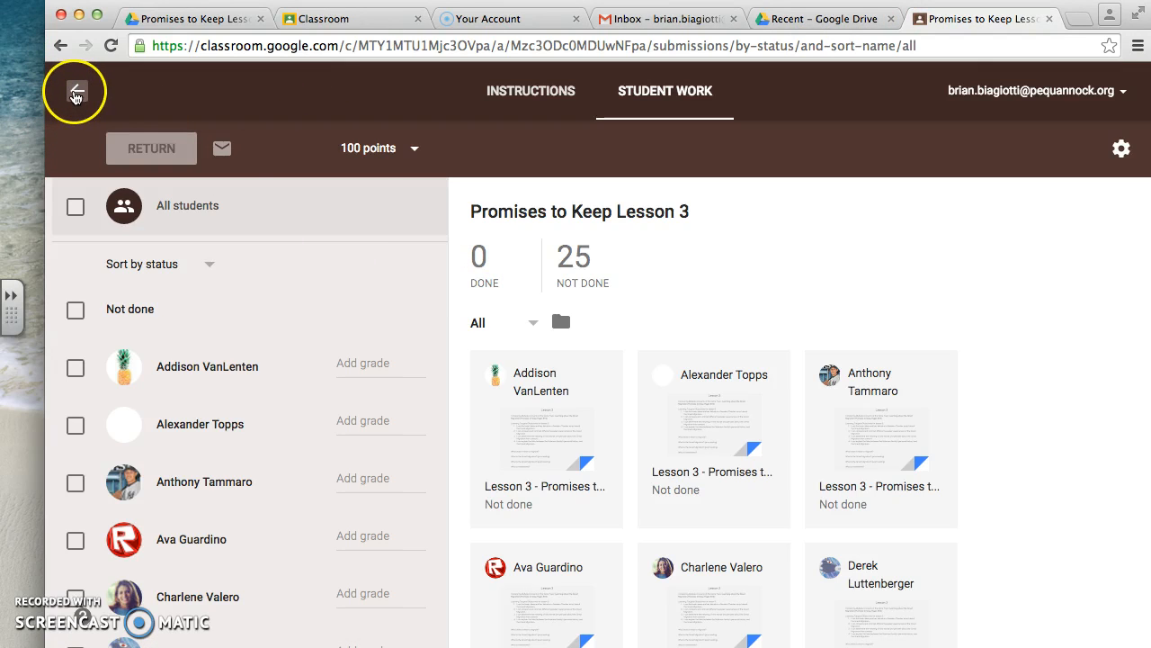
{"action": "left_click", "coordinate": [75, 93]}
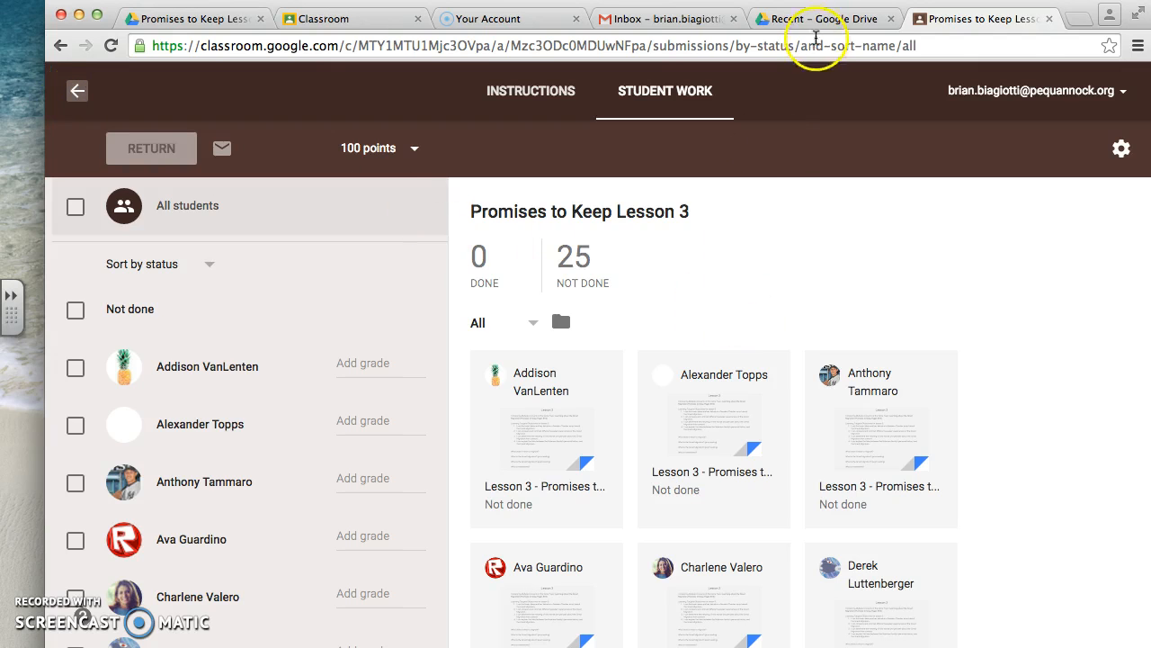
{"action": "left_click", "coordinate": [817, 20]}
{"action": "left_click", "coordinate": [927, 18]}
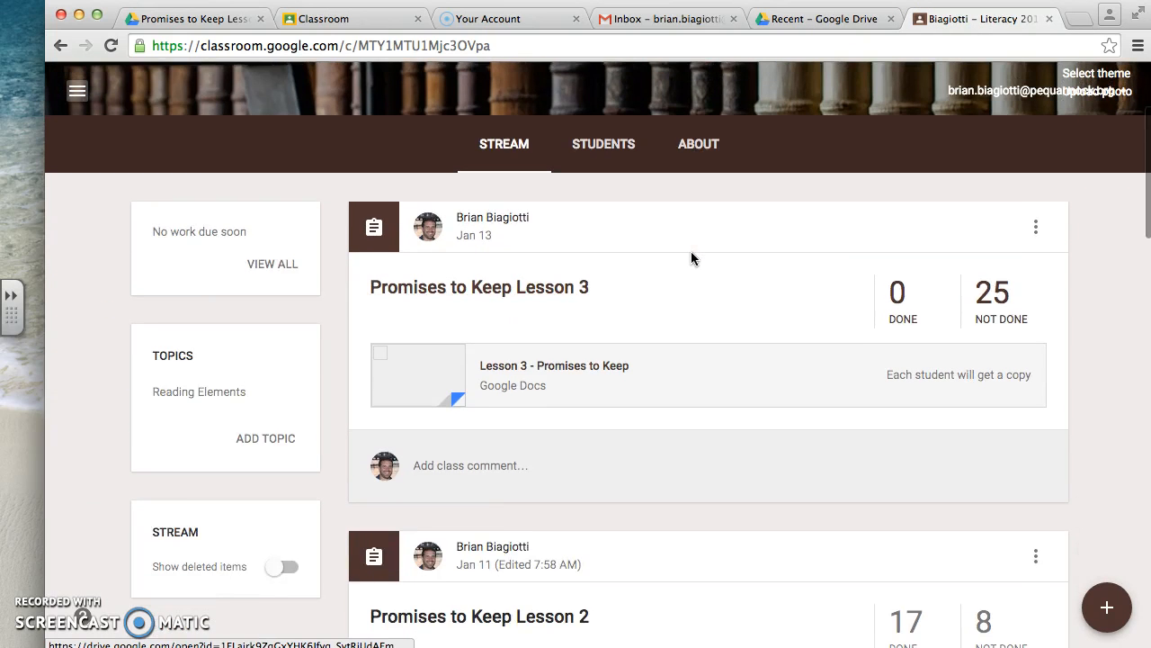
{"action": "scroll", "coordinate": [691, 252], "scroll_direction": "down", "scroll_amount": 2}
{"action": "scroll", "coordinate": [691, 253], "scroll_direction": "up", "scroll_amount": 4}
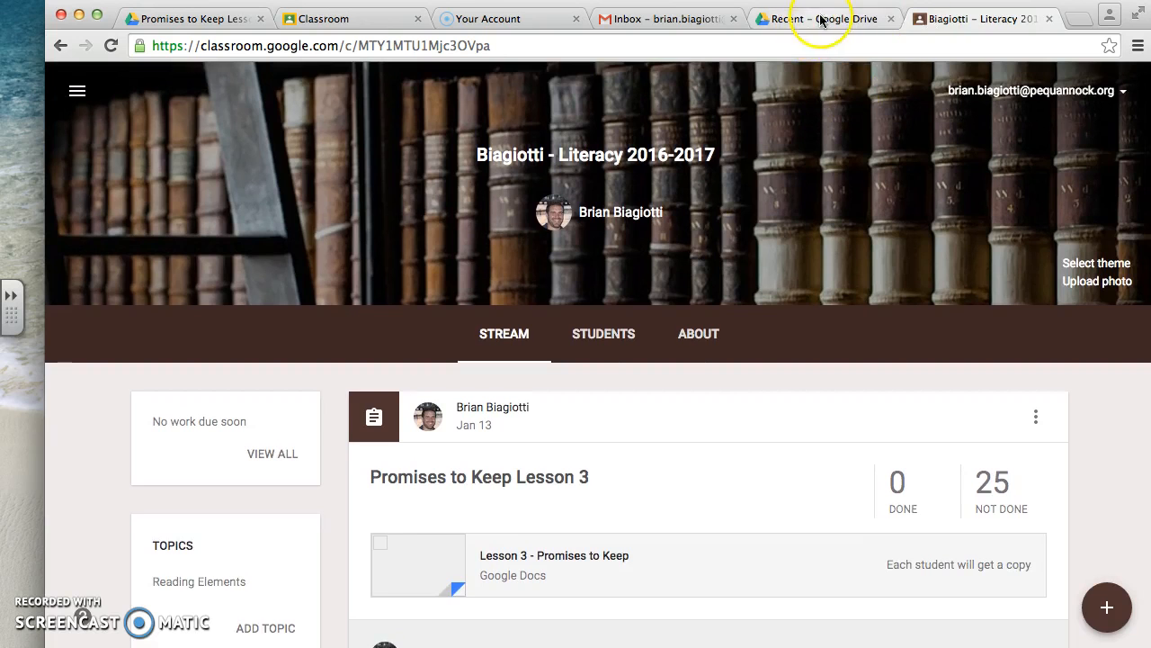
{"action": "scroll", "coordinate": [775, 429], "scroll_direction": "down", "scroll_amount": 2}
{"action": "scroll", "coordinate": [774, 429], "scroll_direction": "down", "scroll_amount": 2}
{"action": "scroll", "coordinate": [774, 429], "scroll_direction": "up", "scroll_amount": 3}
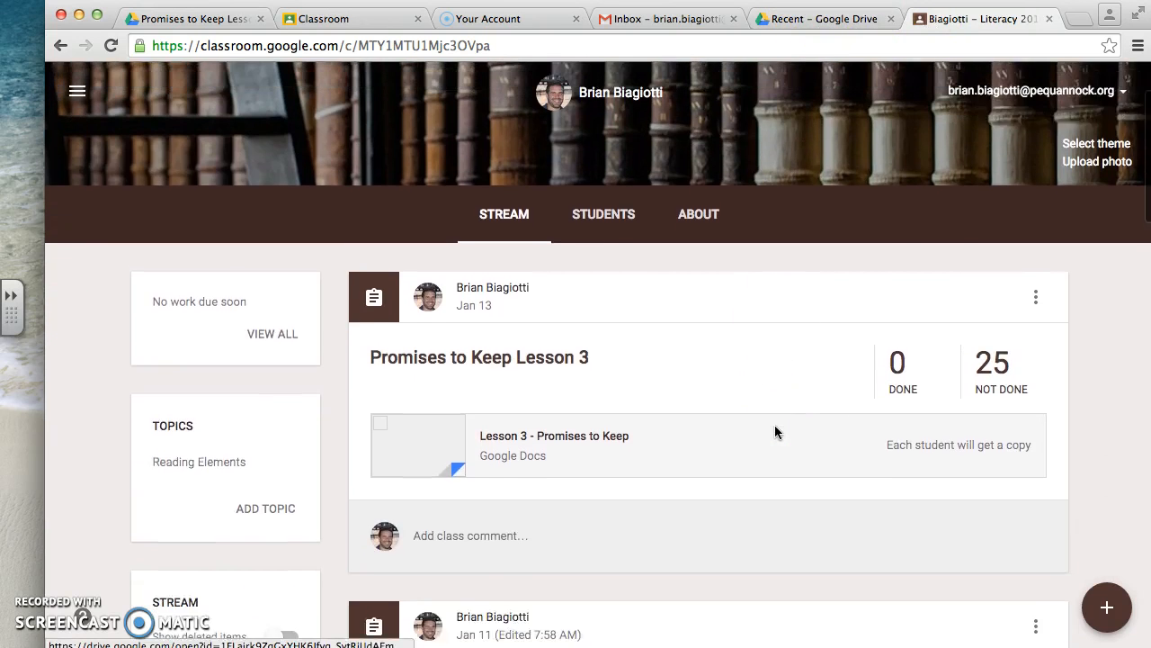
- Switch to Google Drive and show the additional file types and connected apps available for creating a new item
{"action": "left_click", "coordinate": [840, 22]}
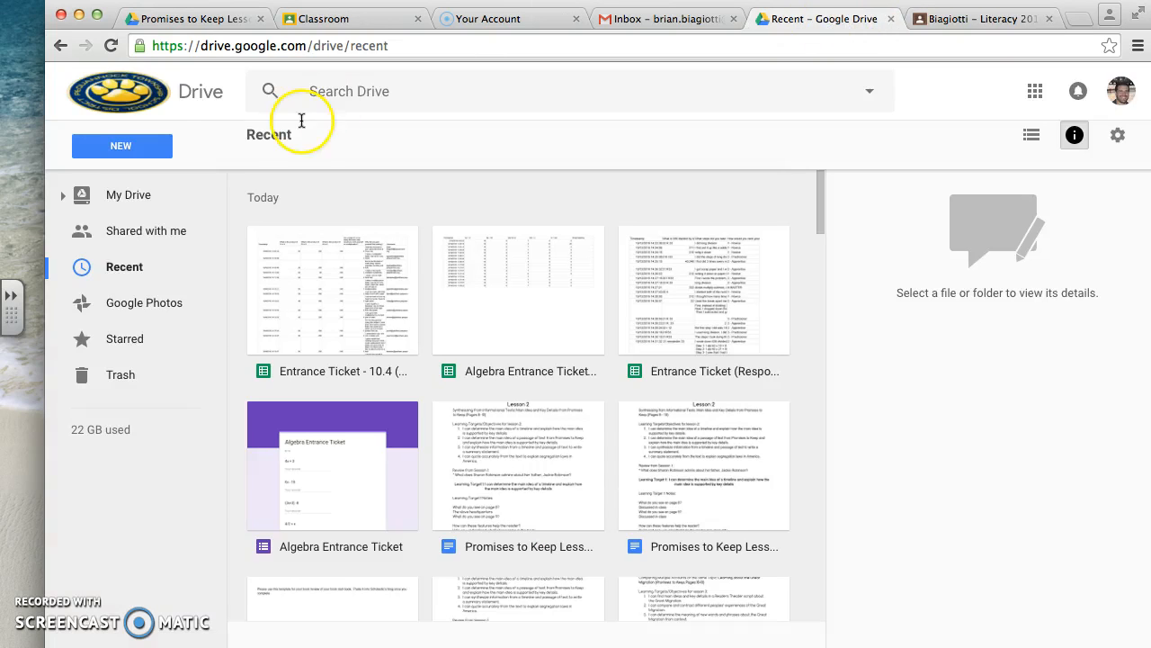
{"action": "left_click", "coordinate": [141, 153]}
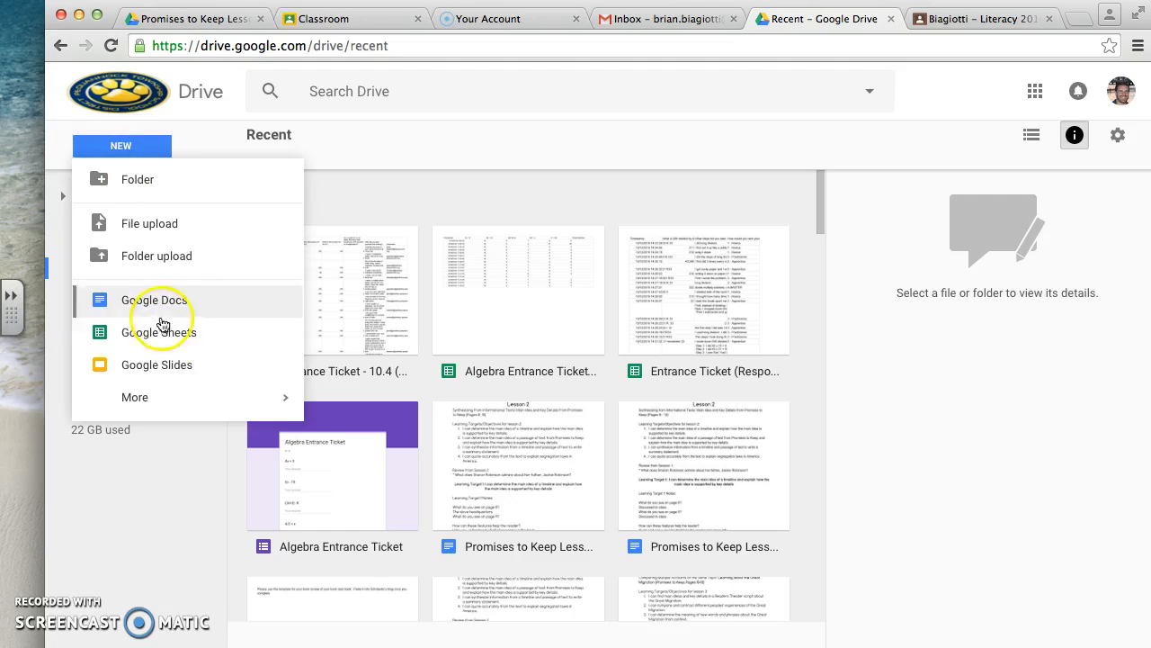
{"action": "mouse_move", "coordinate": [146, 405]}
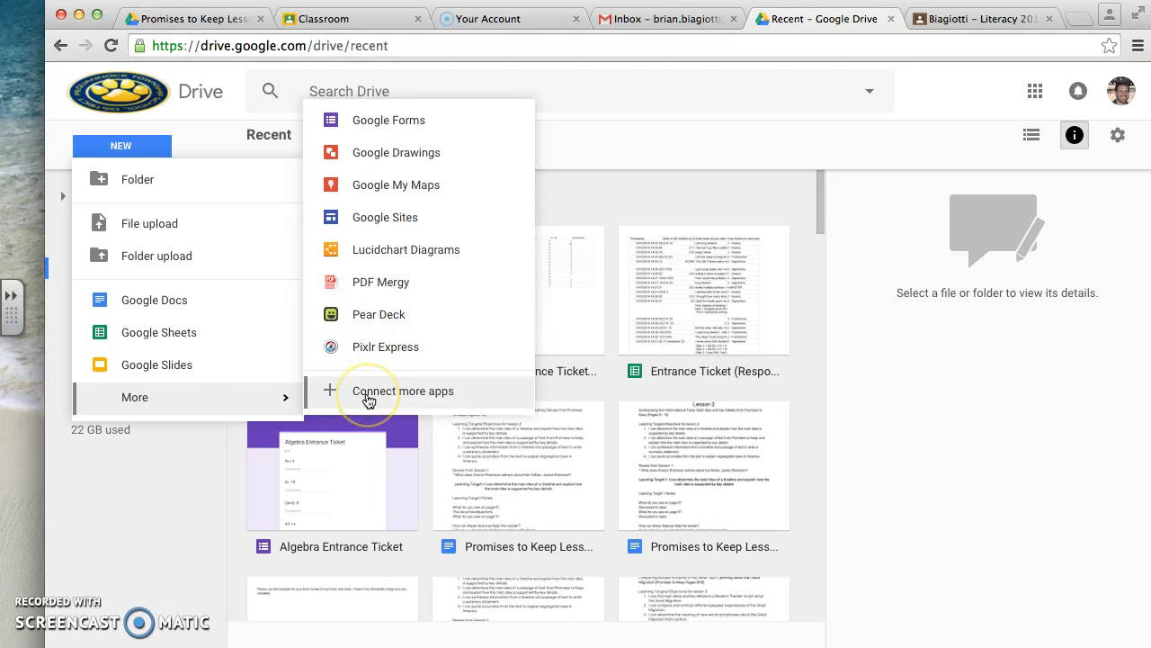
- Look up "pdf mergey" among the apps connectable to Drive, and launch the connected PDF Mergy app
{"action": "left_click", "coordinate": [368, 396]}
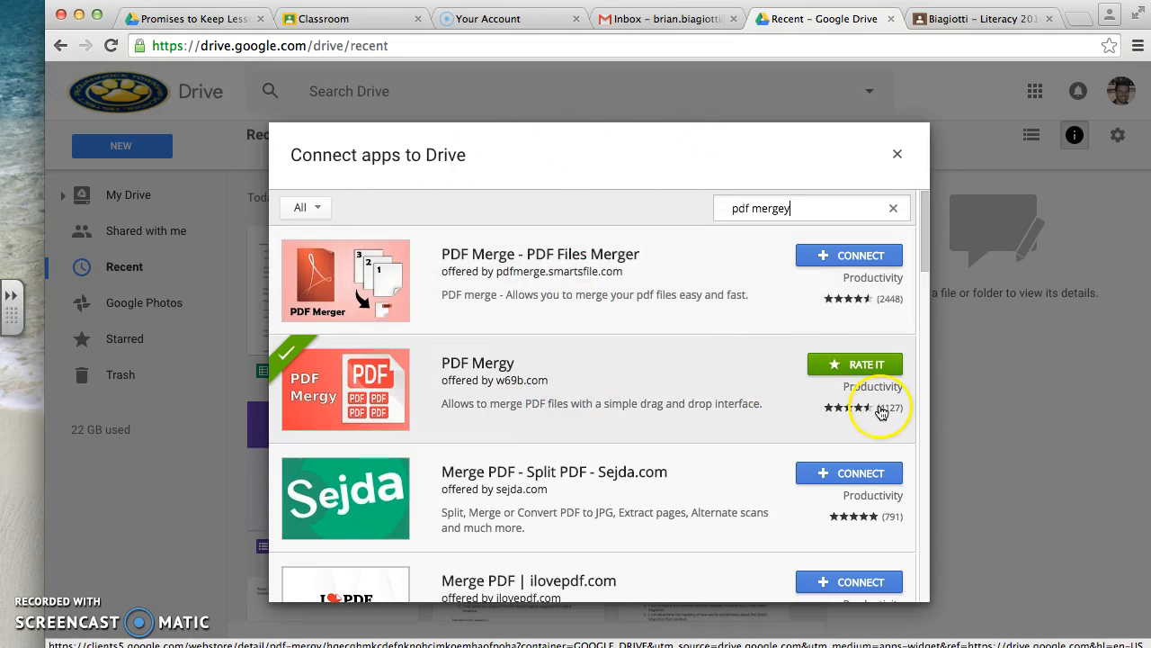
{"action": "left_click", "coordinate": [898, 156]}
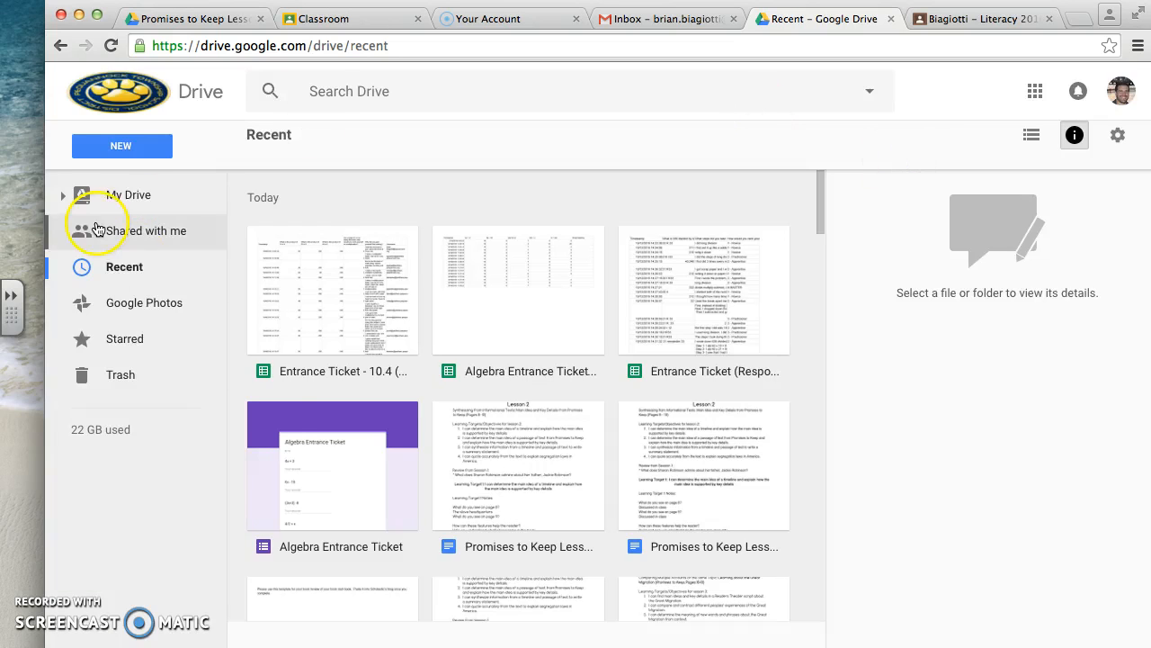
{"action": "left_click", "coordinate": [127, 146]}
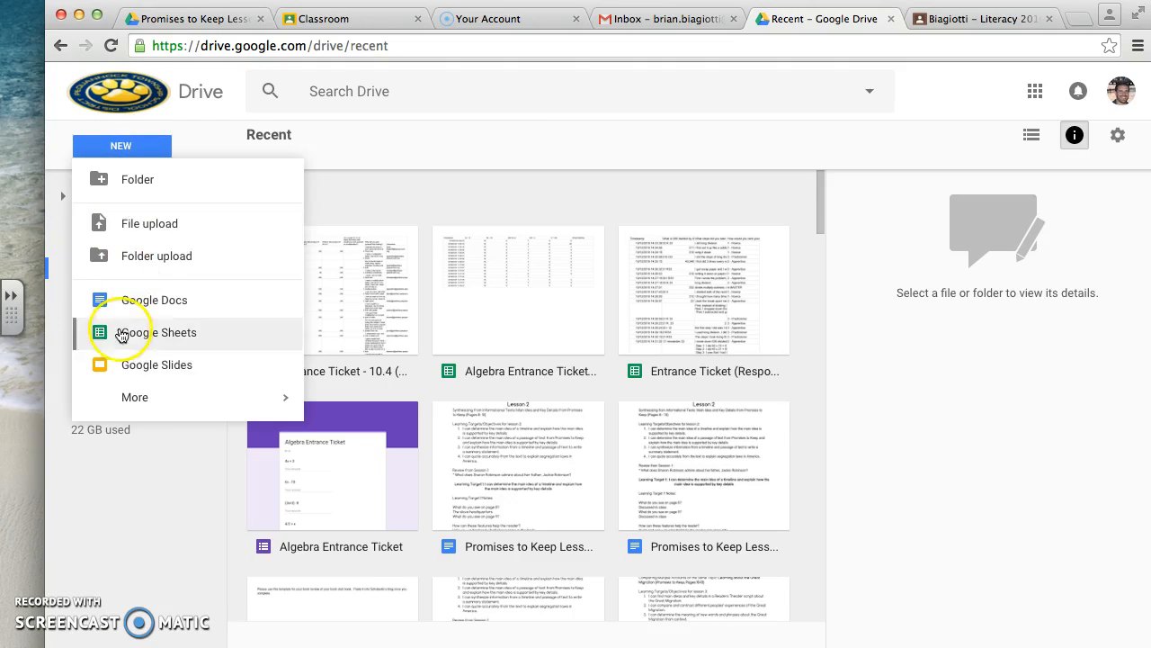
{"action": "mouse_move", "coordinate": [144, 401]}
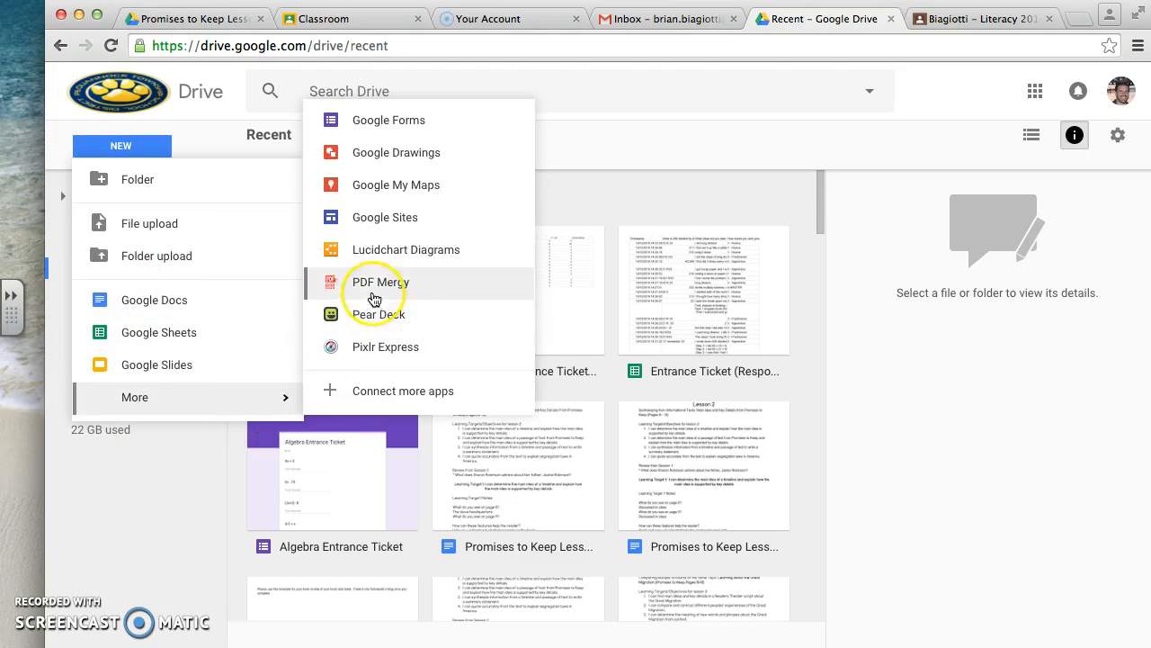
{"action": "left_click", "coordinate": [373, 282]}
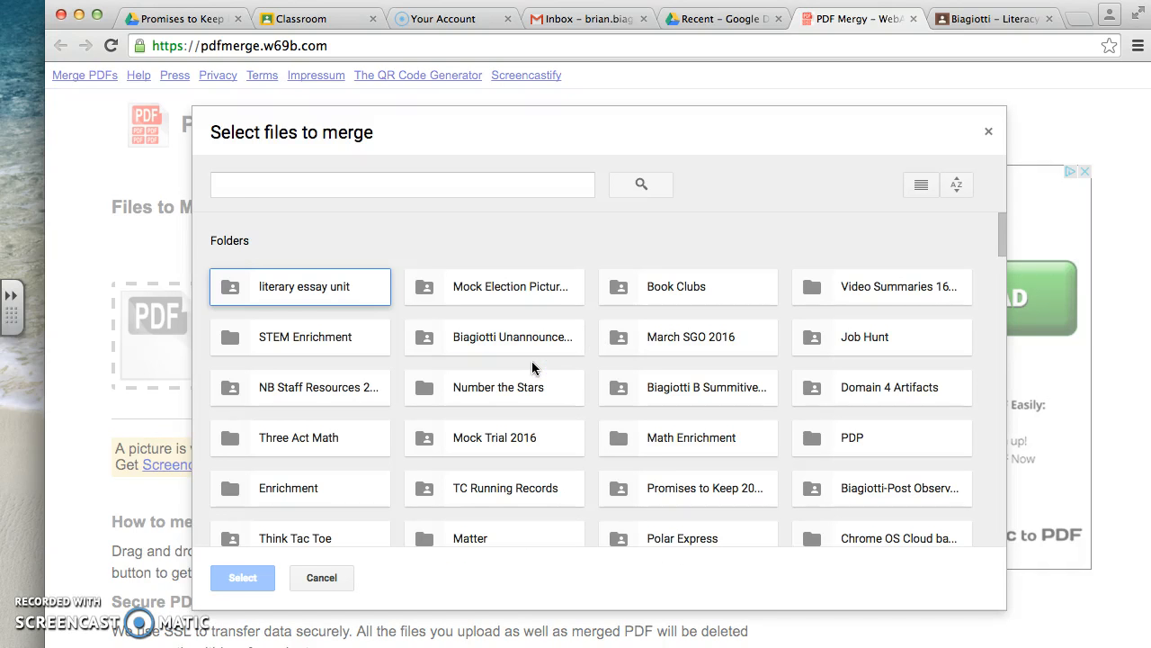
- Find the Classroom folder by searching Drive for "class", and open its shared Literacy 2016-2017 class folder
{"action": "left_click", "coordinate": [462, 187]}
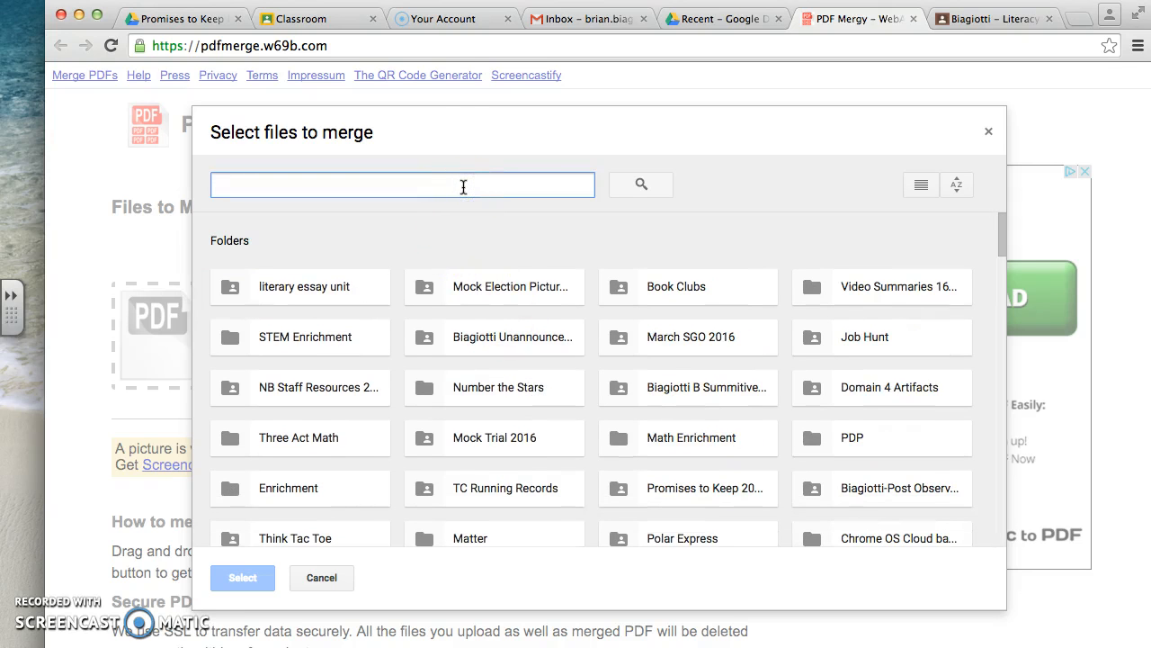
{"action": "type", "text": "class"}
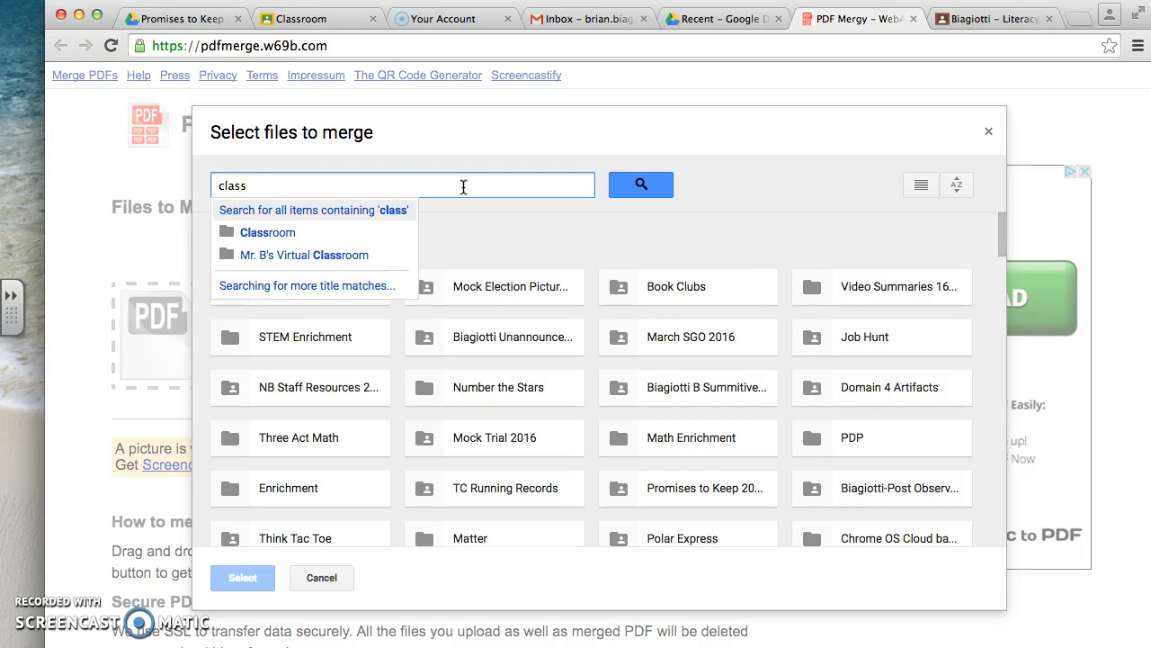
{"action": "right_click", "coordinate": [285, 236]}
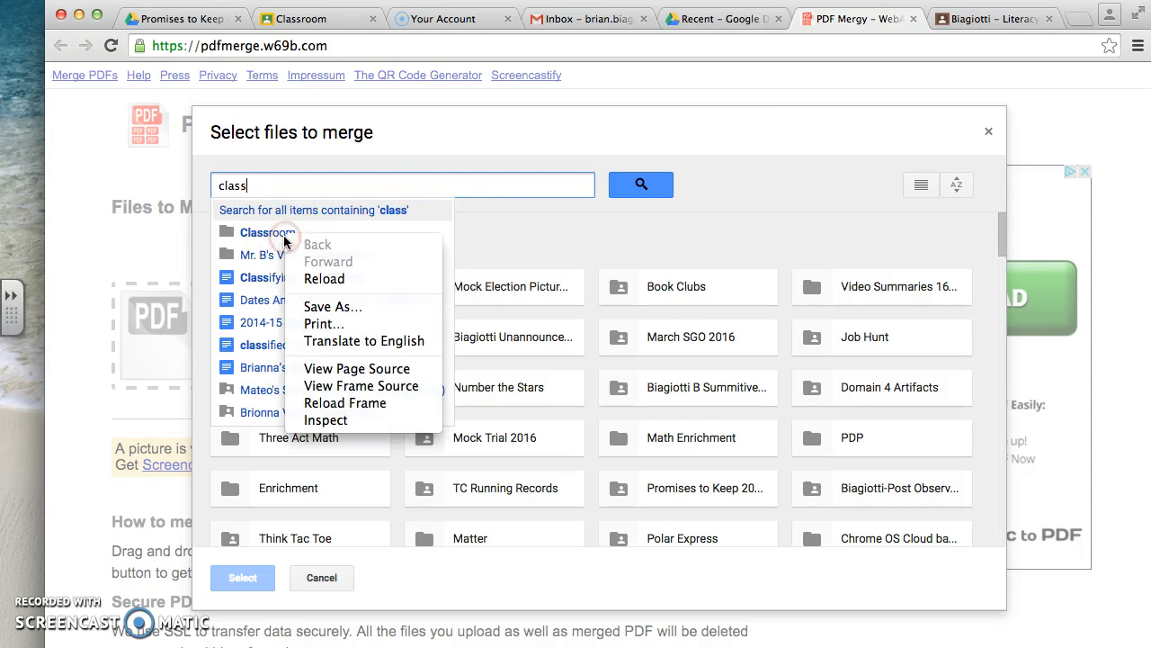
{"action": "left_click", "coordinate": [241, 235]}
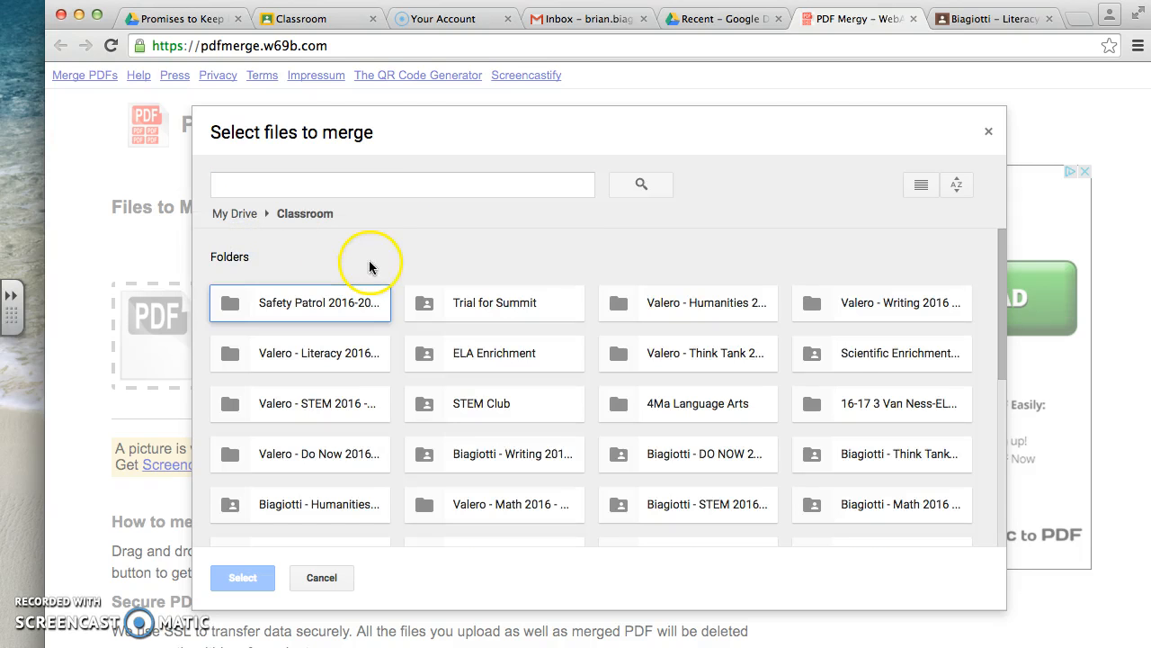
{"action": "scroll", "coordinate": [386, 326], "scroll_direction": "down", "scroll_amount": 2}
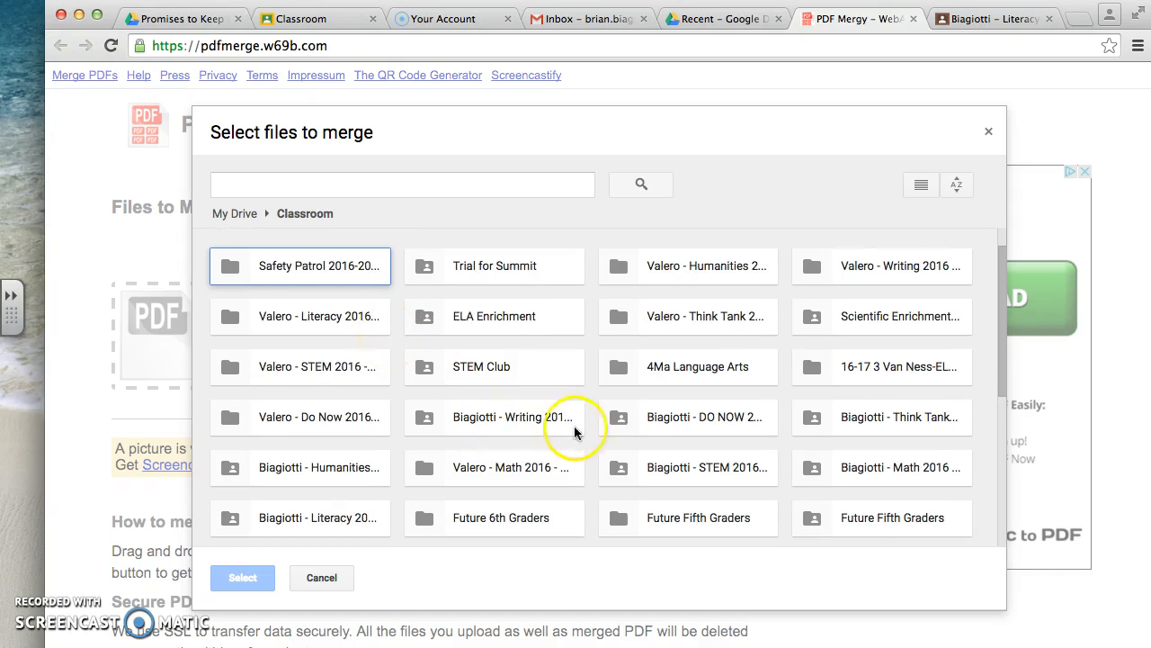
{"action": "left_click", "coordinate": [345, 526]}
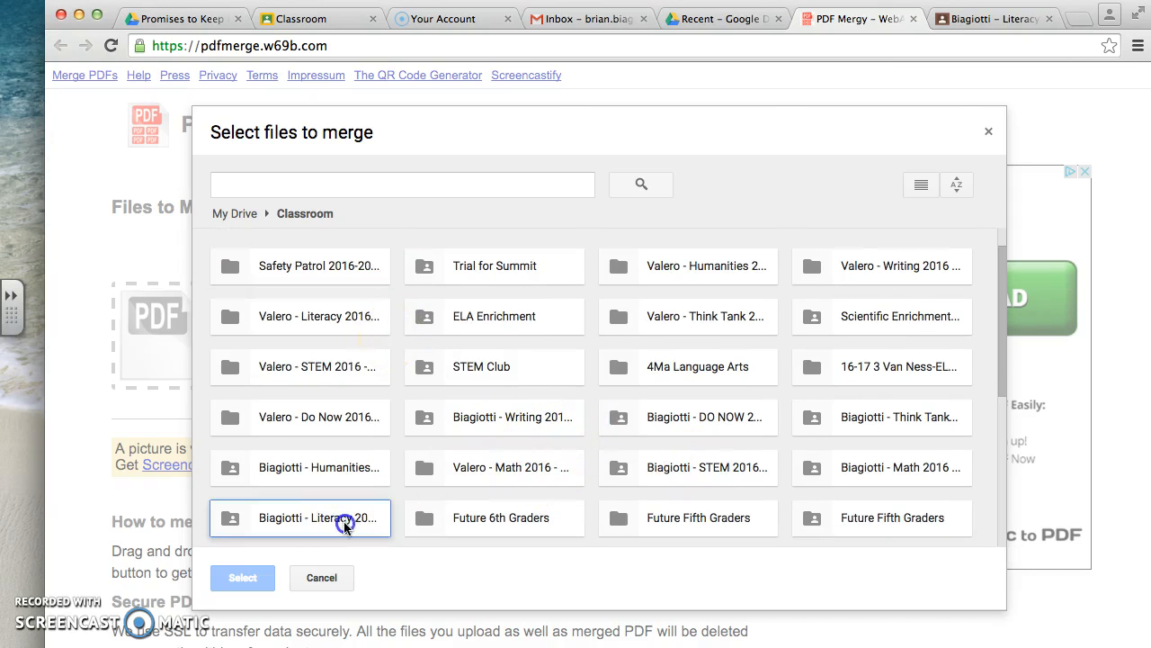
{"action": "double_click", "coordinate": [346, 527]}
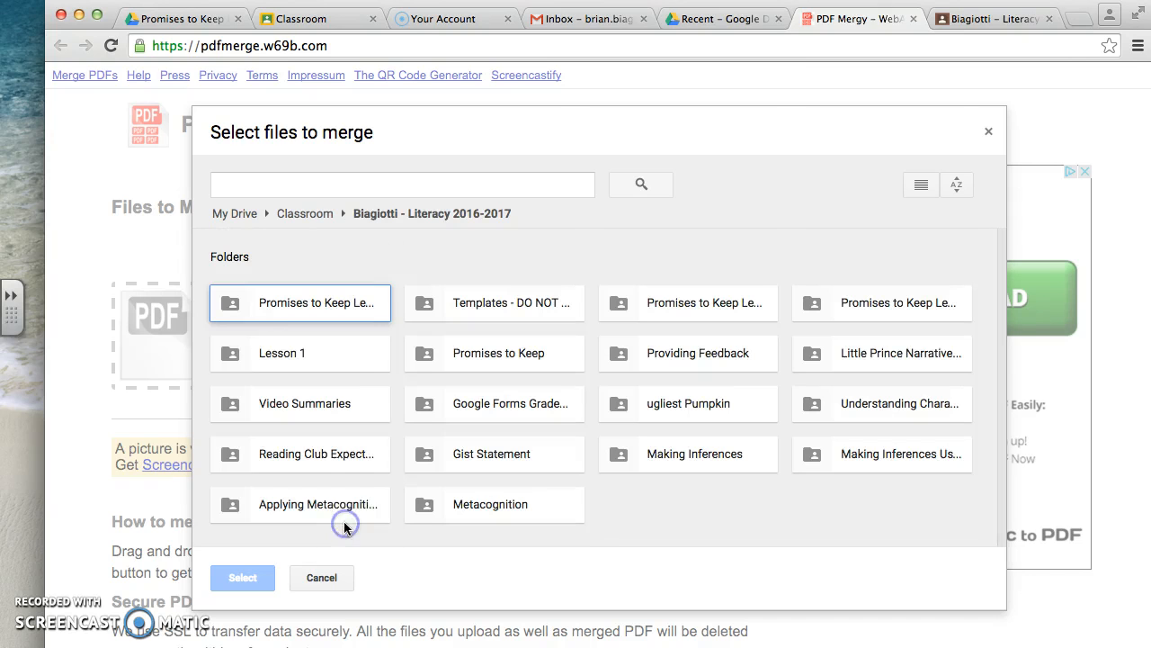
- Open the Promises to Keep Lesson 2 folder among the Literacy 2016-2017 assignment folders
{"action": "left_click", "coordinate": [495, 361]}
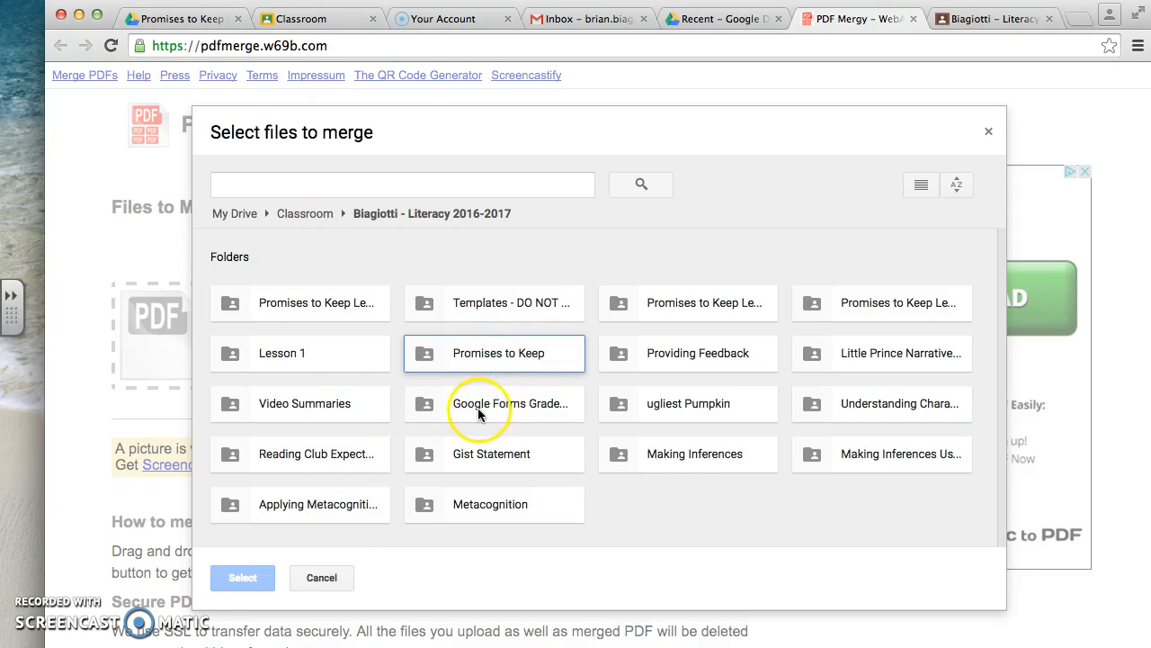
{"action": "left_click", "coordinate": [358, 309]}
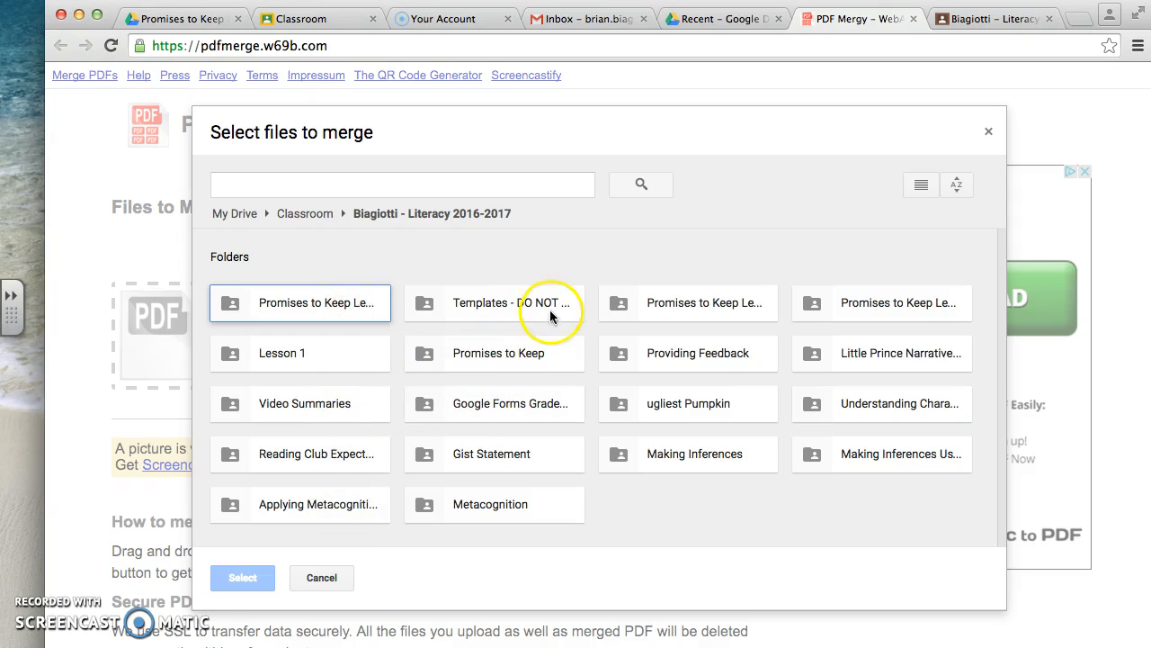
{"action": "left_click", "coordinate": [740, 315]}
{"action": "left_click", "coordinate": [855, 298]}
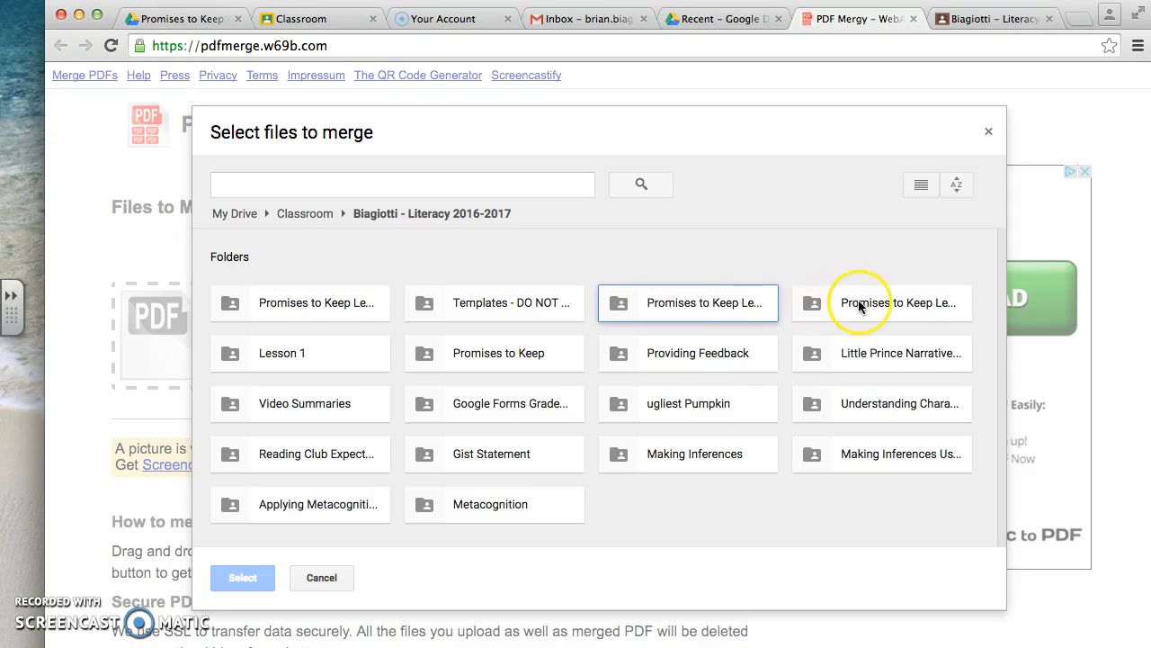
{"action": "double_click", "coordinate": [872, 310]}
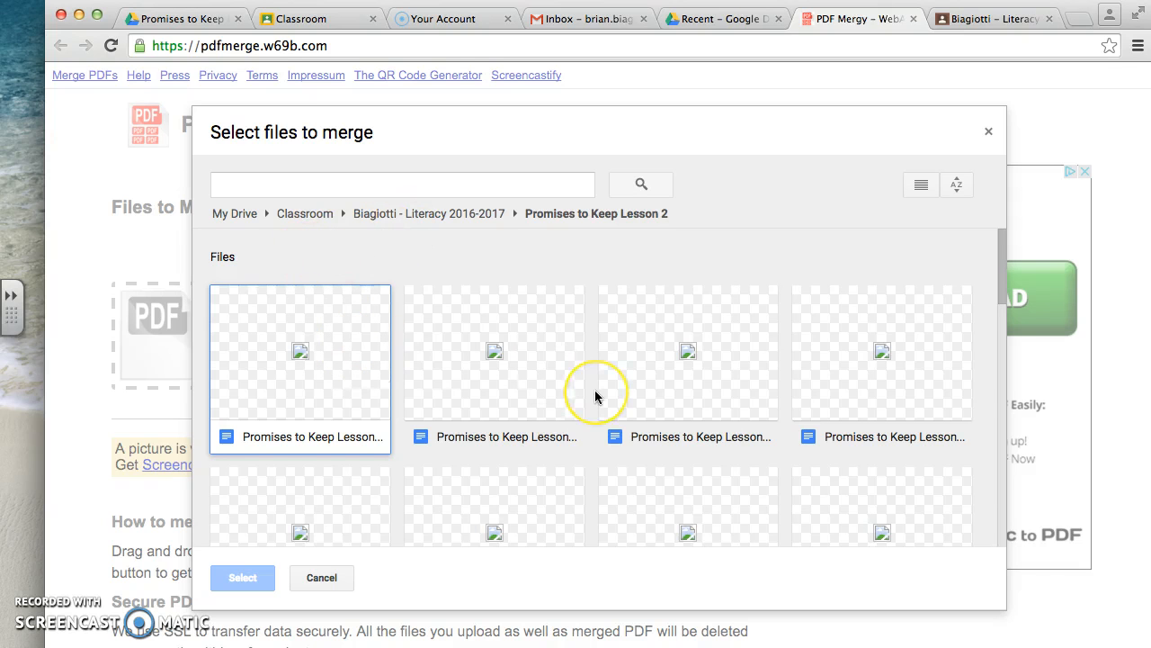
- Try selecting all the Promises to Keep Lesson 2 documents in the folder at once, and clear the selection
{"action": "scroll", "coordinate": [596, 393], "scroll_direction": "down", "scroll_amount": 3}
{"action": "scroll", "coordinate": [595, 396], "scroll_direction": "up", "scroll_amount": 1}
{"action": "scroll", "coordinate": [595, 397], "scroll_direction": "up", "scroll_amount": 3}
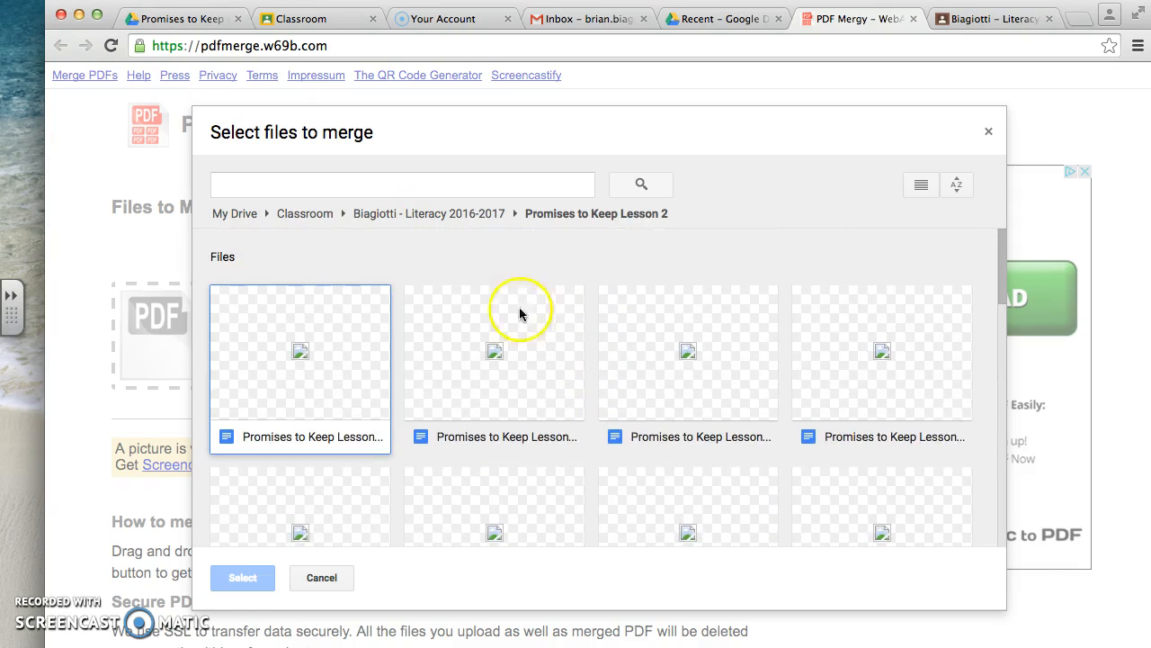
{"action": "left_click_drag", "start_coordinate": [289, 247], "coordinate": [988, 606]}
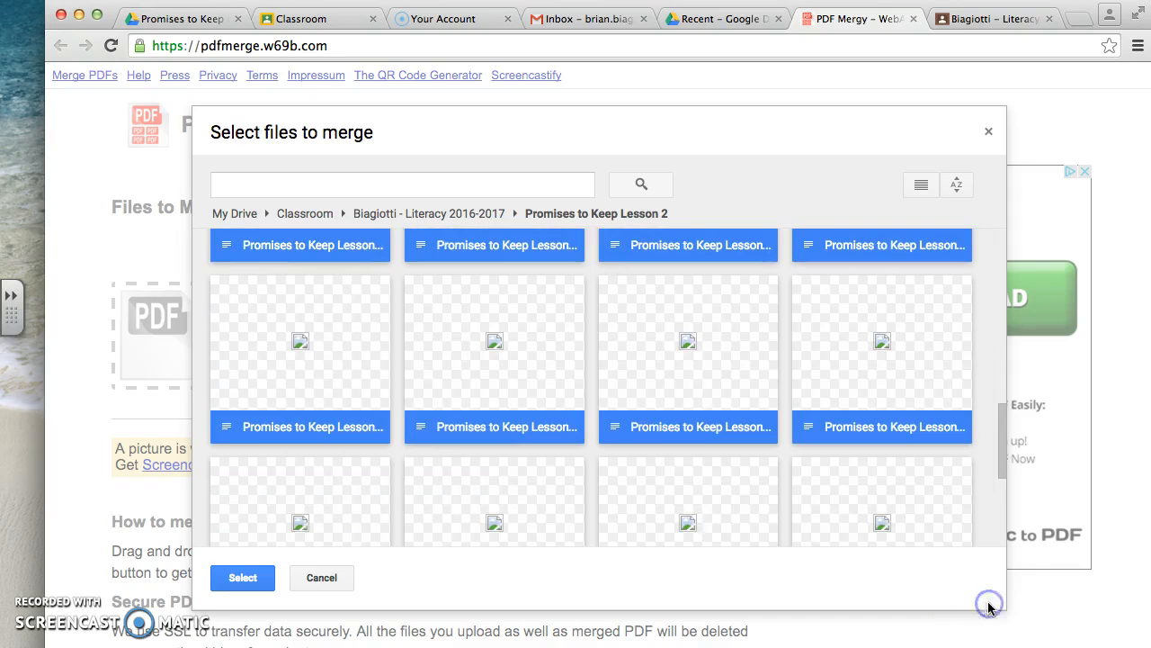
{"action": "scroll", "coordinate": [654, 363], "scroll_direction": "up", "scroll_amount": 2}
{"action": "scroll", "coordinate": [654, 364], "scroll_direction": "up", "scroll_amount": 2}
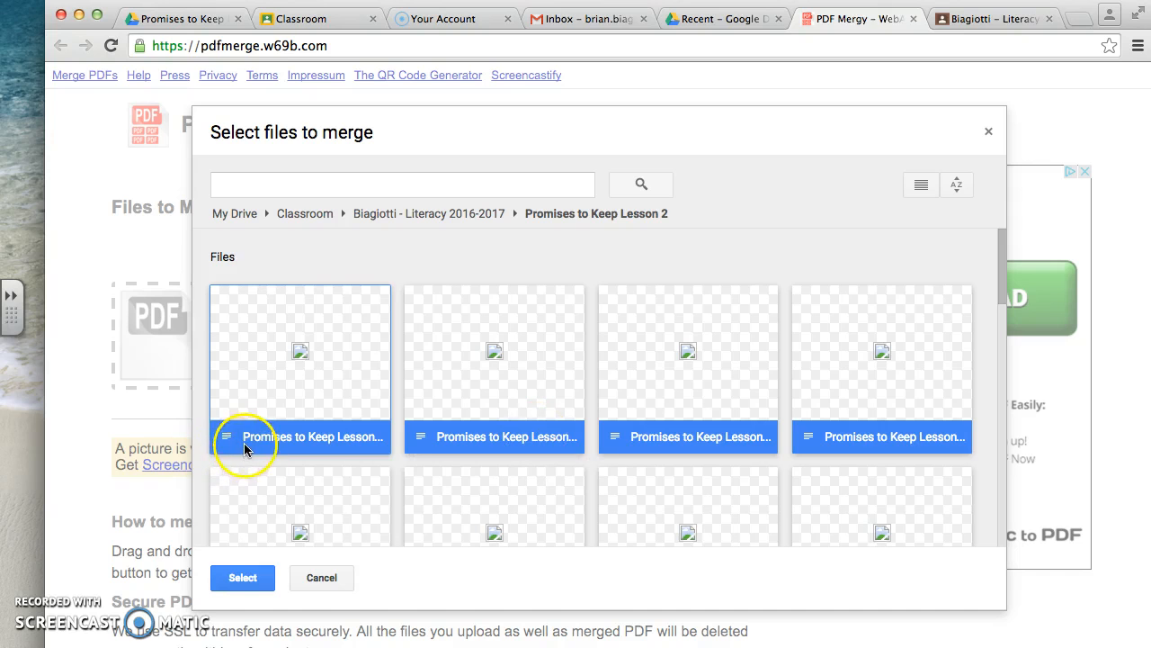
{"action": "left_click", "coordinate": [411, 264]}
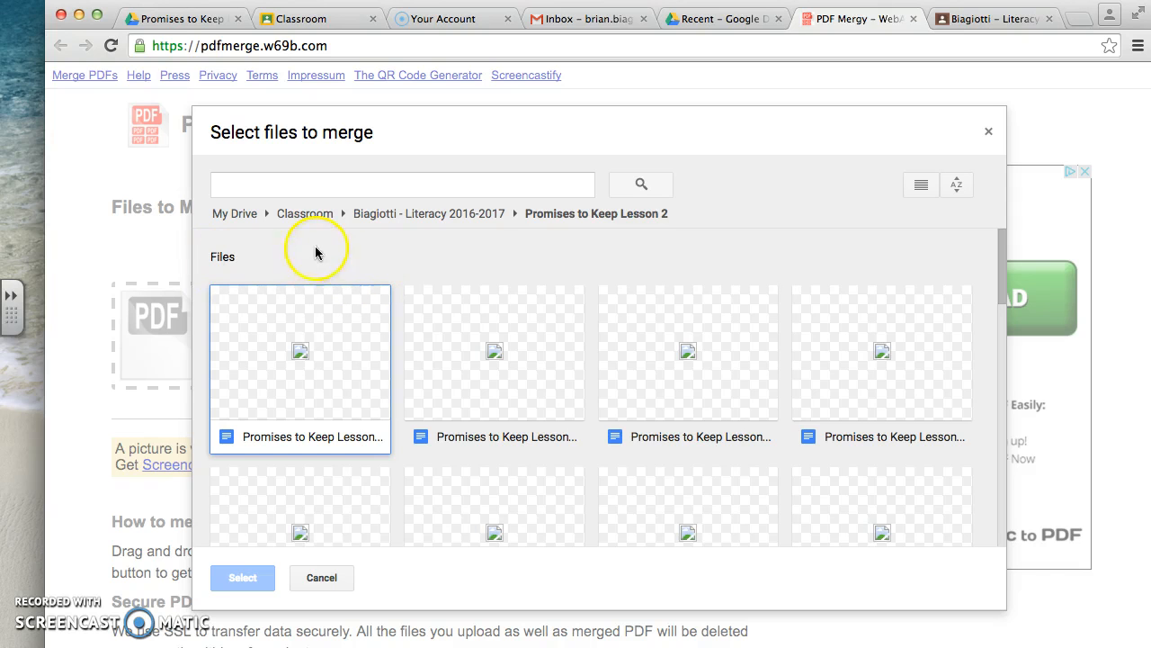
- Add only the first Promises to Keep Lesson 2 document to the merge list and try moving it within the list
{"action": "left_click", "coordinate": [311, 436]}
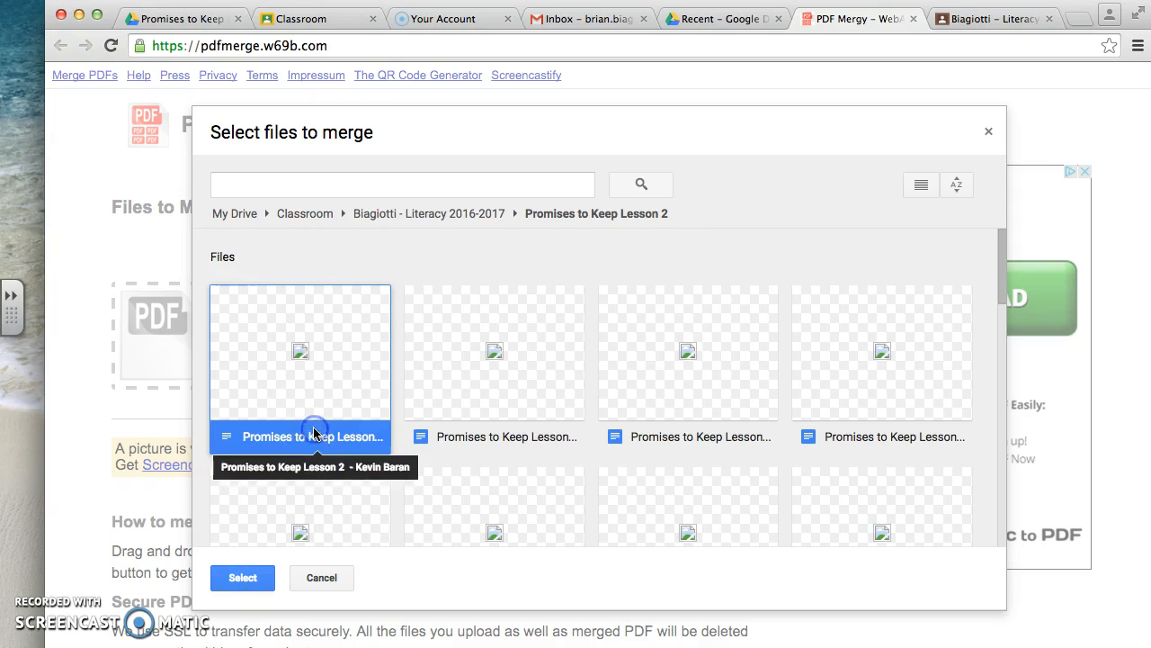
{"action": "left_click", "coordinate": [241, 577]}
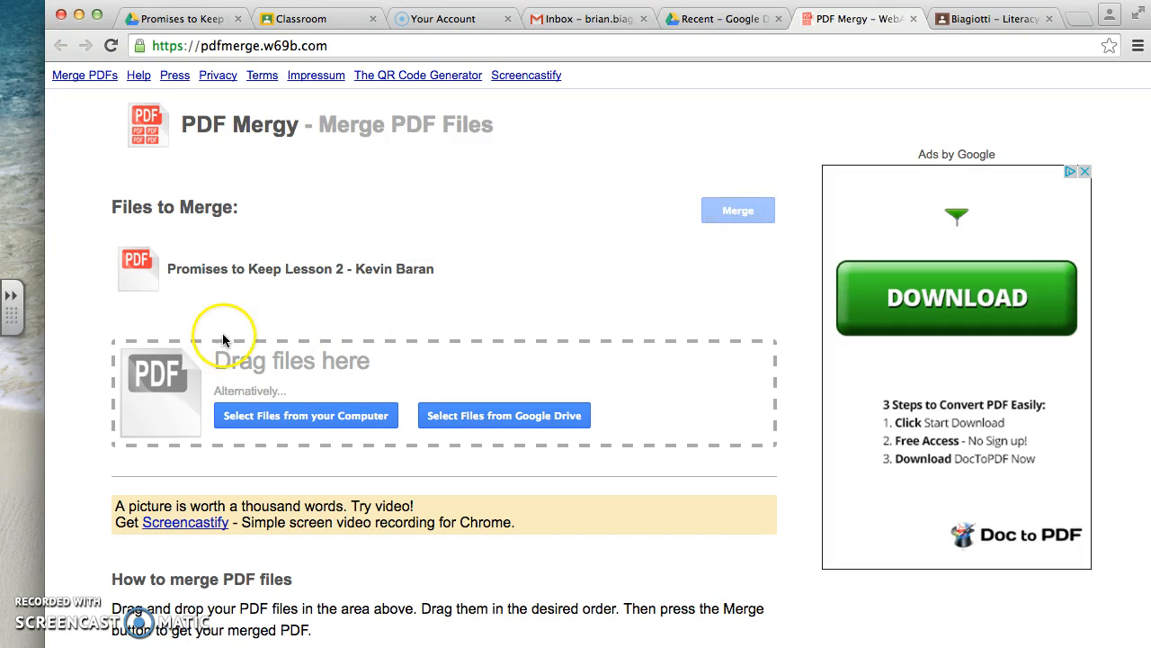
{"action": "left_click_drag", "start_coordinate": [254, 273], "coordinate": [343, 370]}
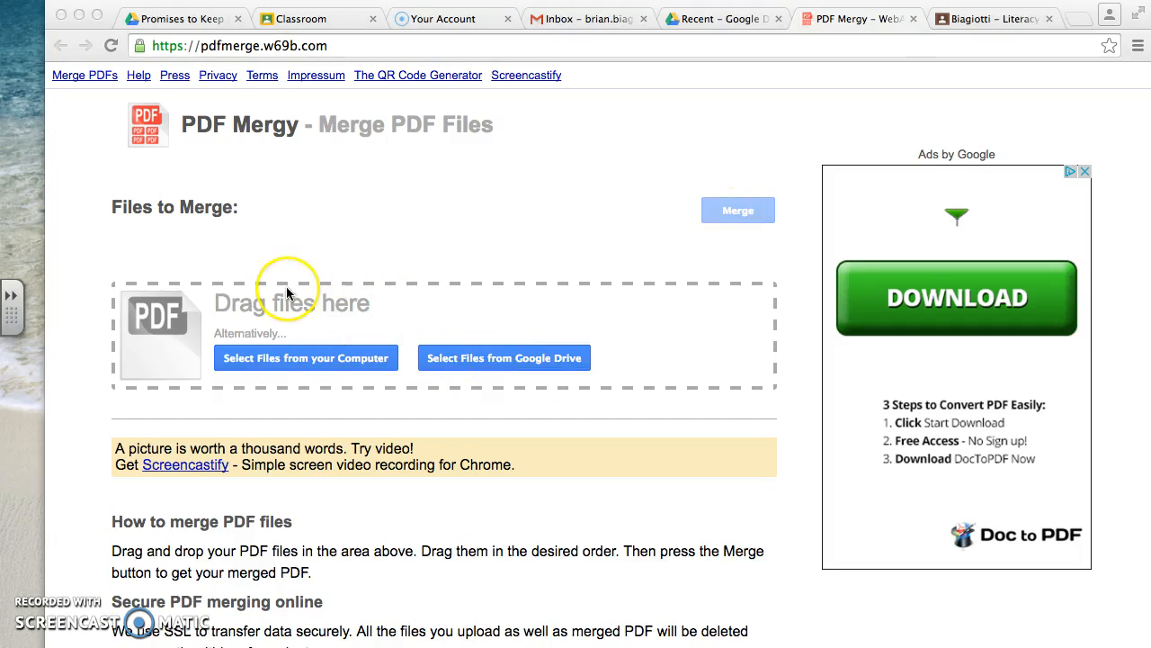
- Start selecting files from Google Drive again, search for "class" and open the Classroom folder
{"action": "left_click", "coordinate": [491, 364]}
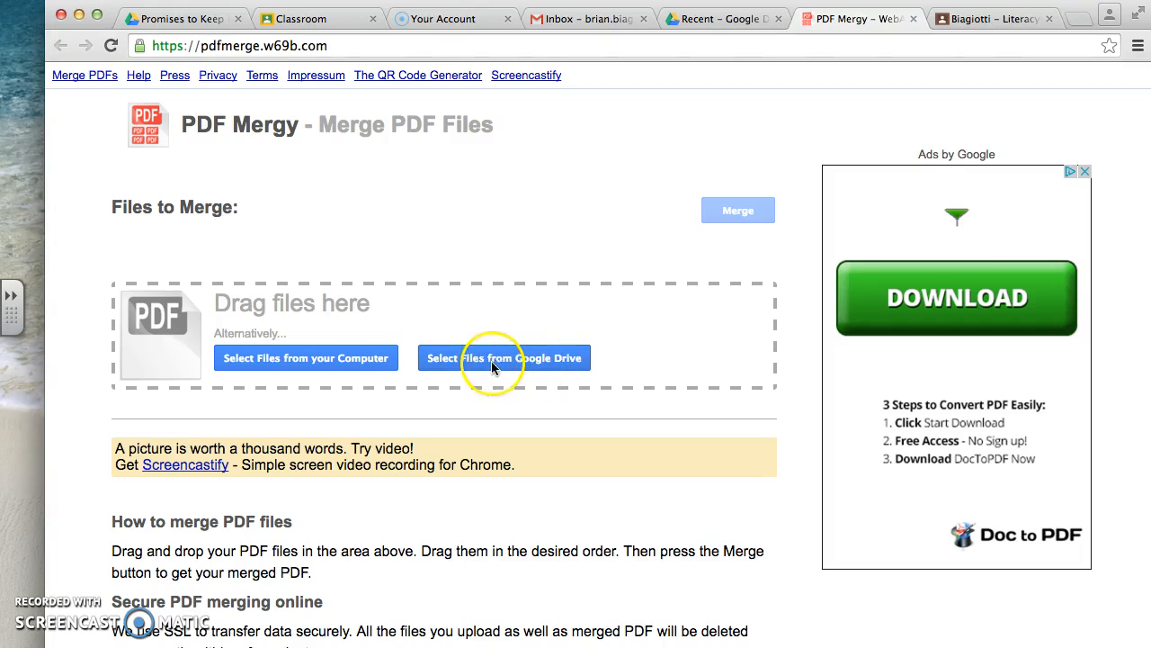
{"action": "left_click", "coordinate": [490, 361]}
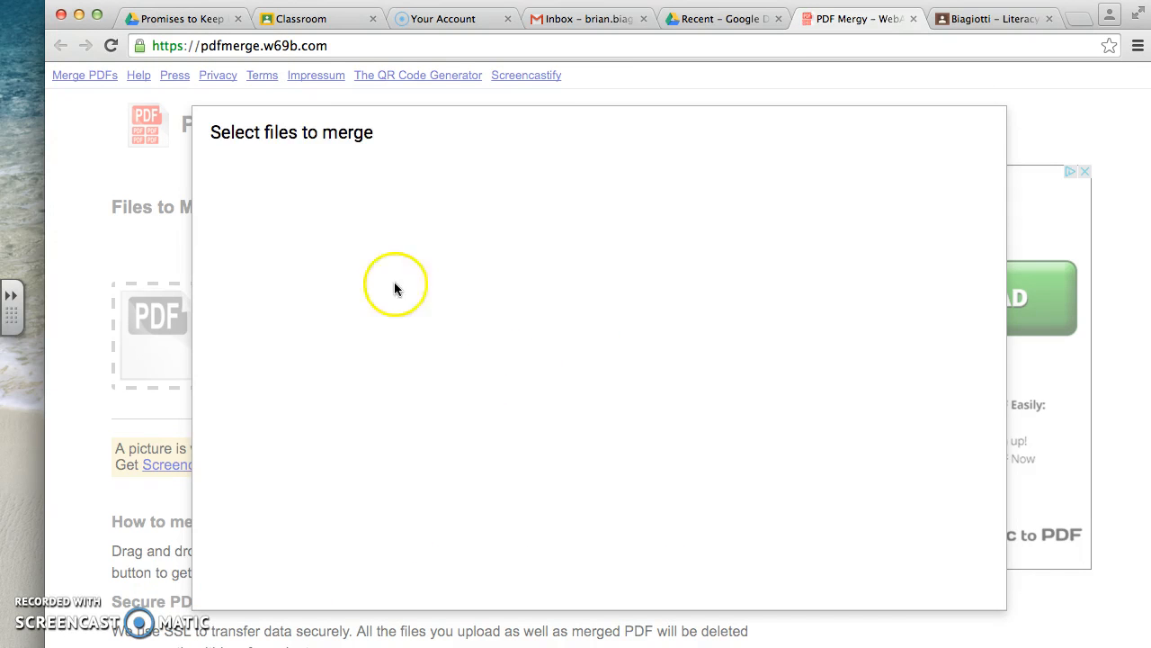
{"action": "left_click", "coordinate": [373, 182]}
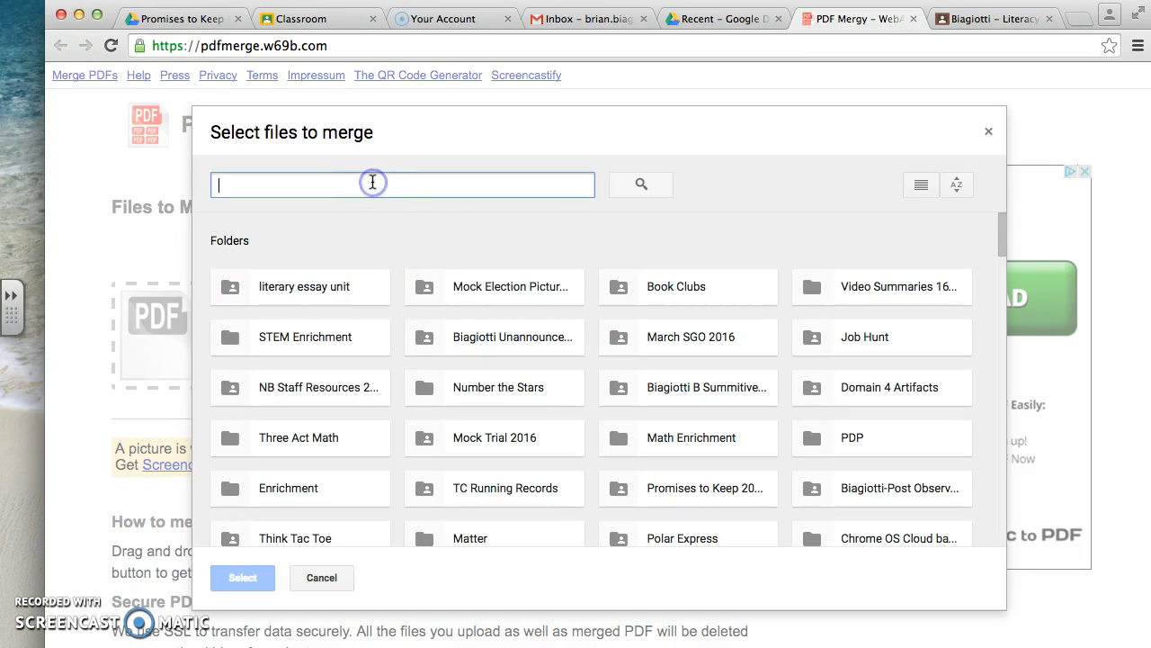
{"action": "type", "text": "class"}
{"action": "left_click", "coordinate": [311, 233]}
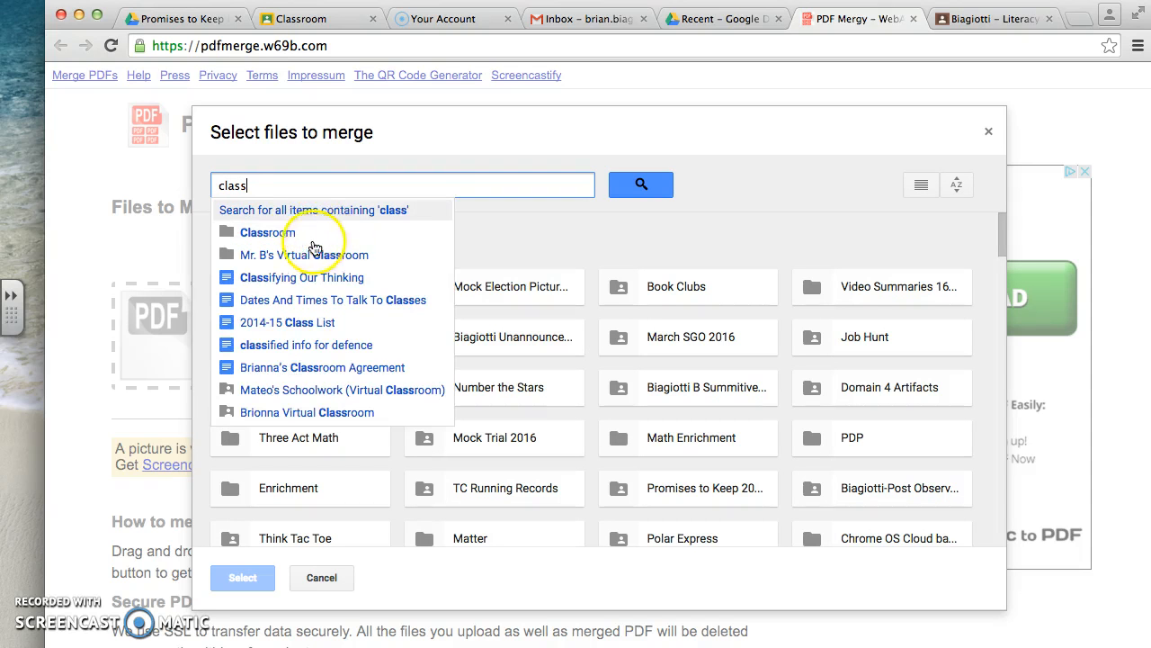
{"action": "left_click", "coordinate": [280, 232]}
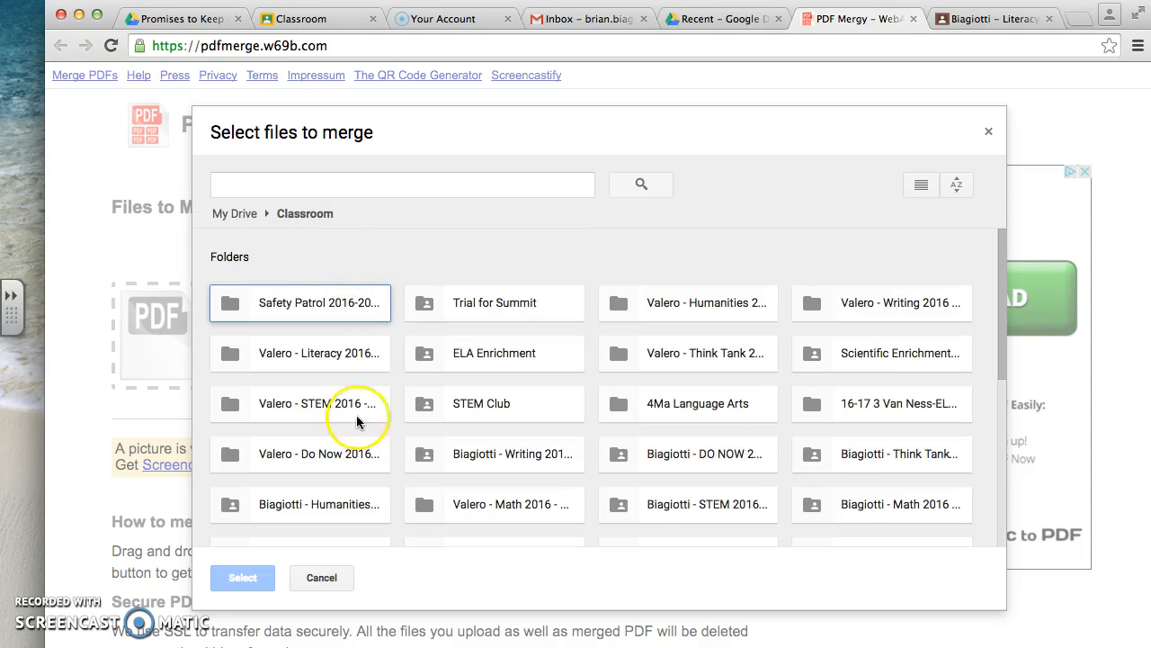
- Open the shared Literacy 2016-2017 class folder and its Promises to Keep Lesson 2 subfolder
{"action": "right_click", "coordinate": [555, 454]}
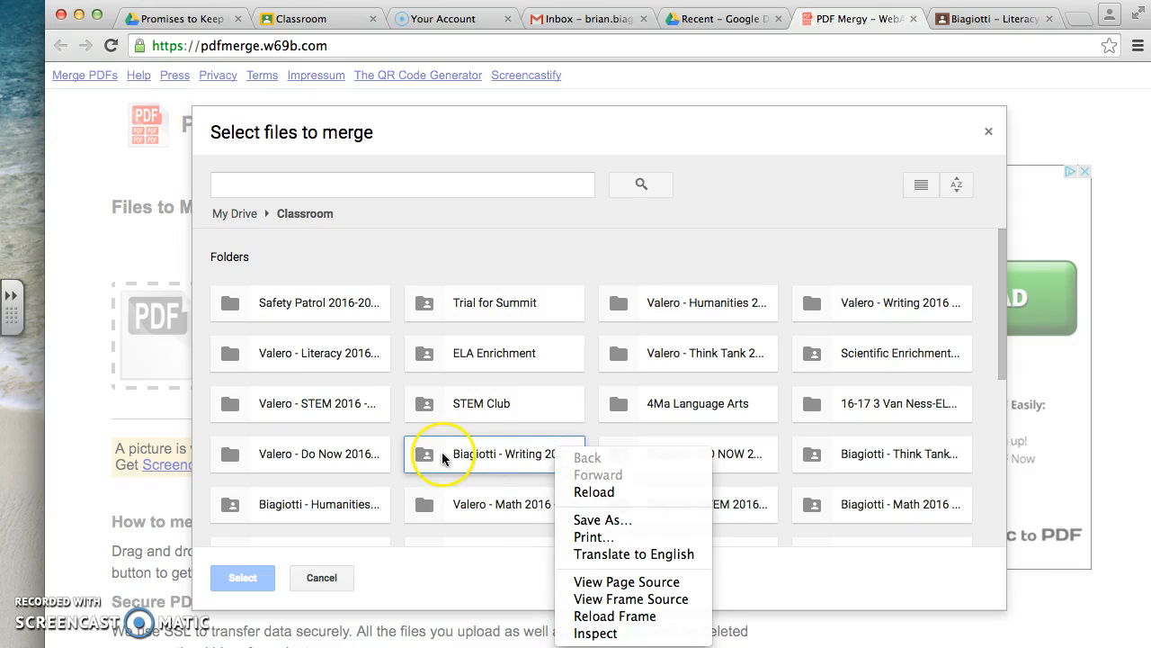
{"action": "left_click", "coordinate": [443, 459]}
{"action": "scroll", "coordinate": [535, 454], "scroll_direction": "down", "scroll_amount": 3}
{"action": "left_click", "coordinate": [400, 455]}
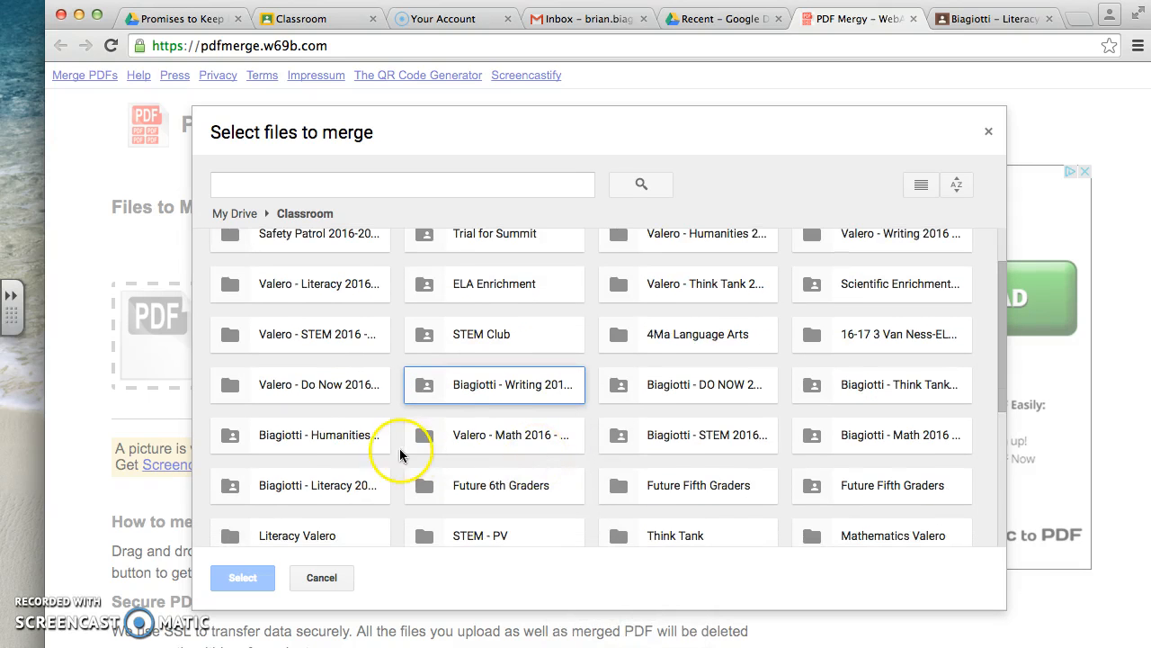
{"action": "double_click", "coordinate": [336, 486]}
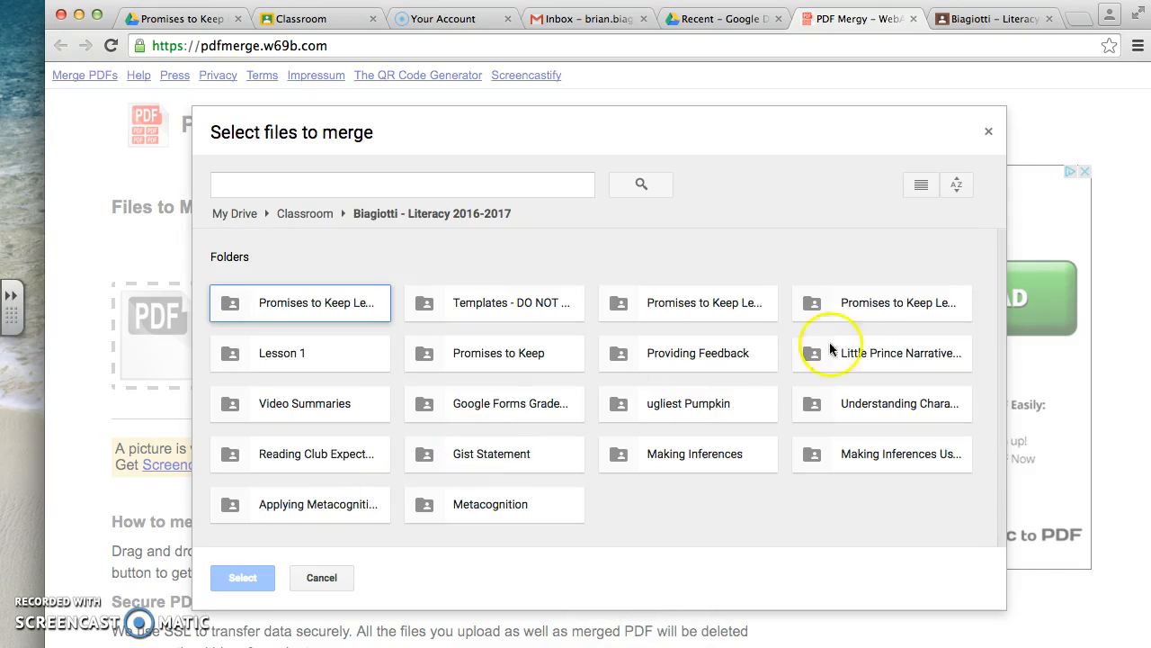
{"action": "left_click", "coordinate": [846, 306]}
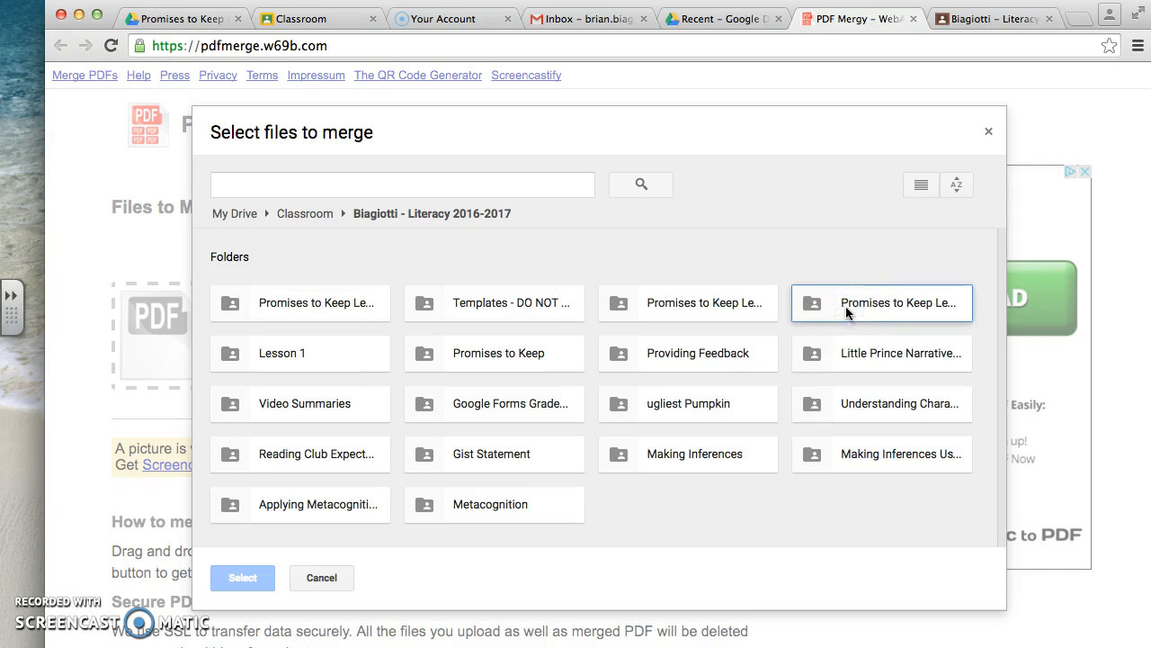
{"action": "double_click", "coordinate": [854, 306]}
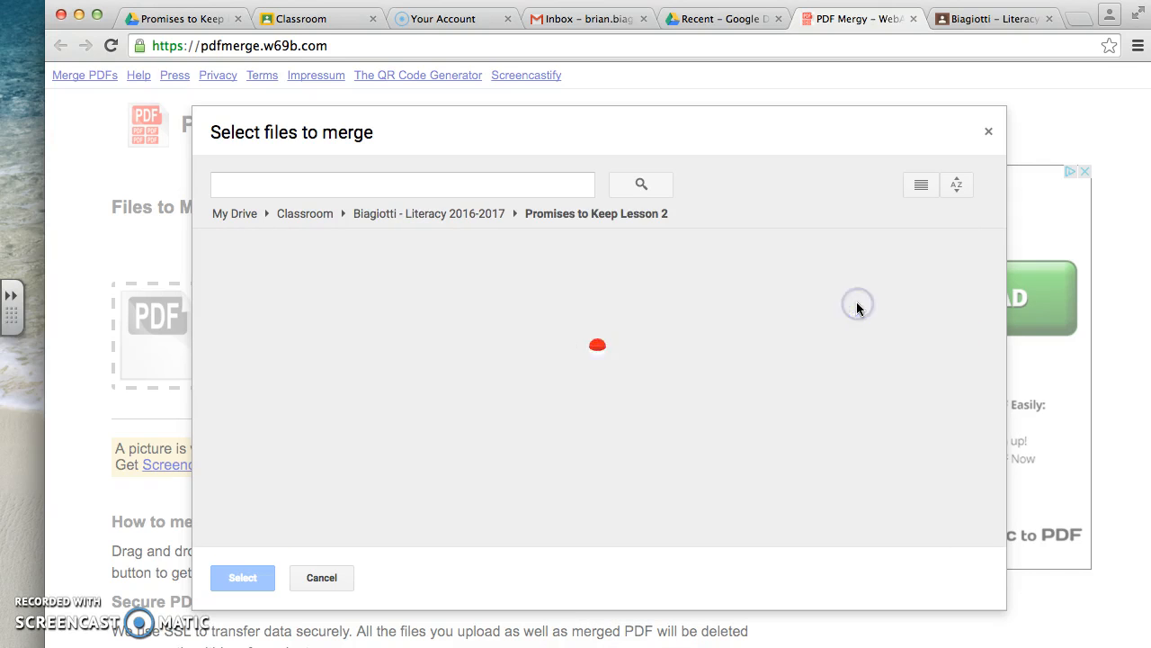
- Add the first four Promises to Keep Lesson 2 documents to the merge list and merge them into one PDF
{"action": "left_click_drag", "start_coordinate": [286, 256], "coordinate": [969, 415]}
{"action": "left_click", "coordinate": [241, 581]}
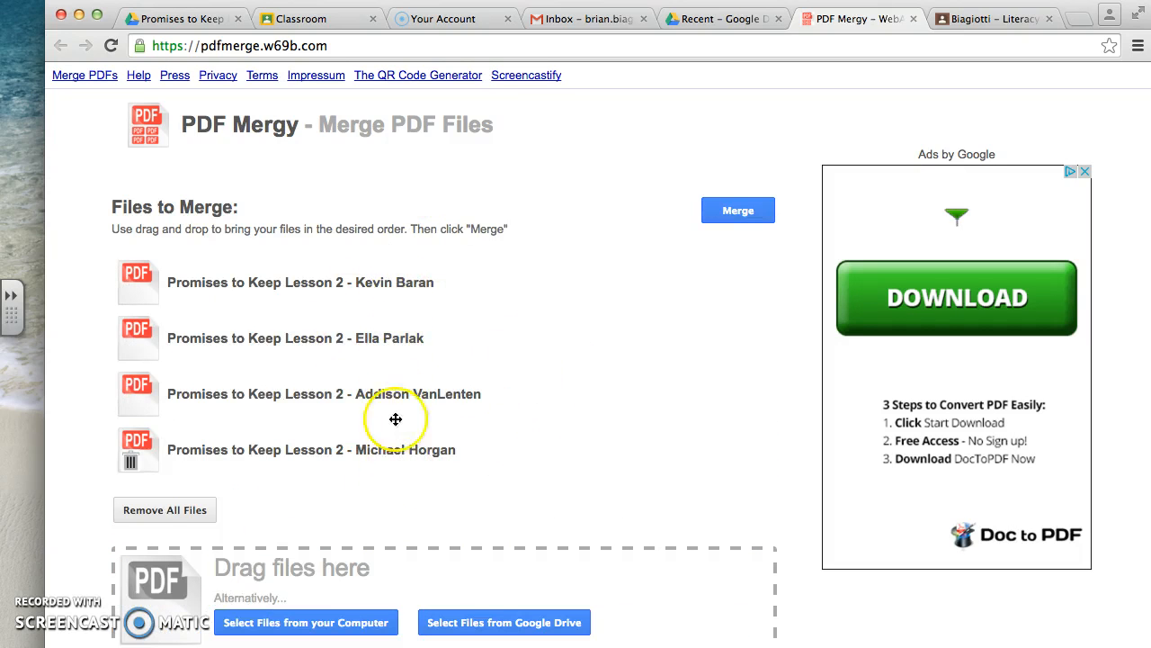
{"action": "left_click", "coordinate": [729, 216]}
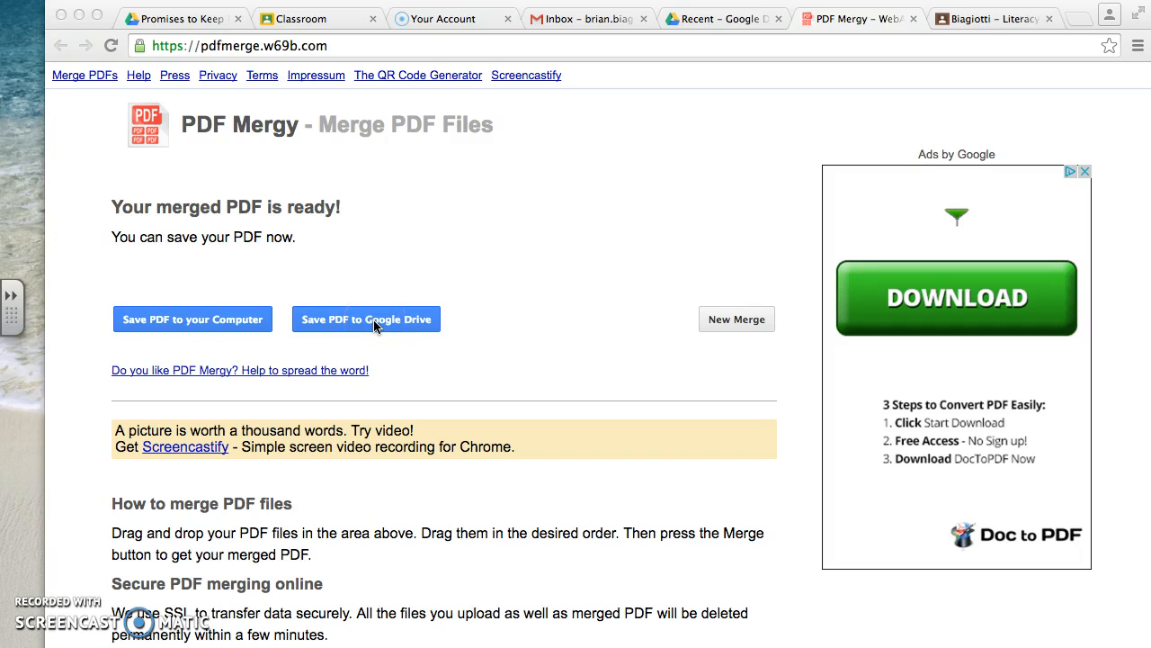
- Save the merged PDF to the computer under the file name Trial
{"action": "left_click", "coordinate": [190, 321]}
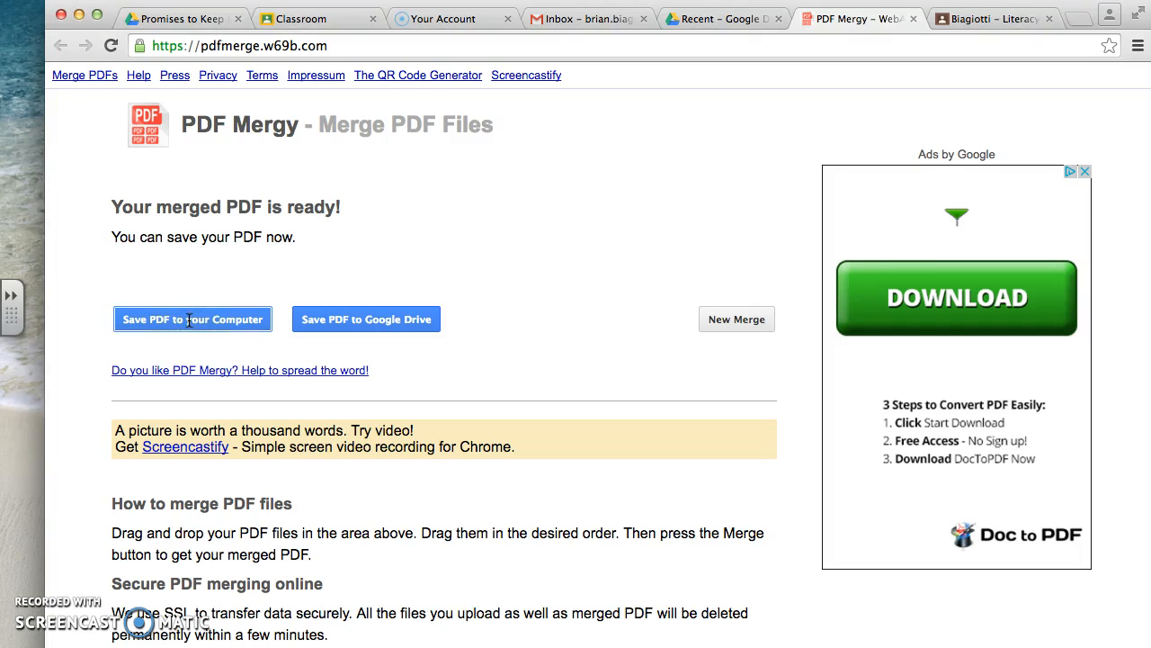
{"action": "left_click", "coordinate": [219, 322]}
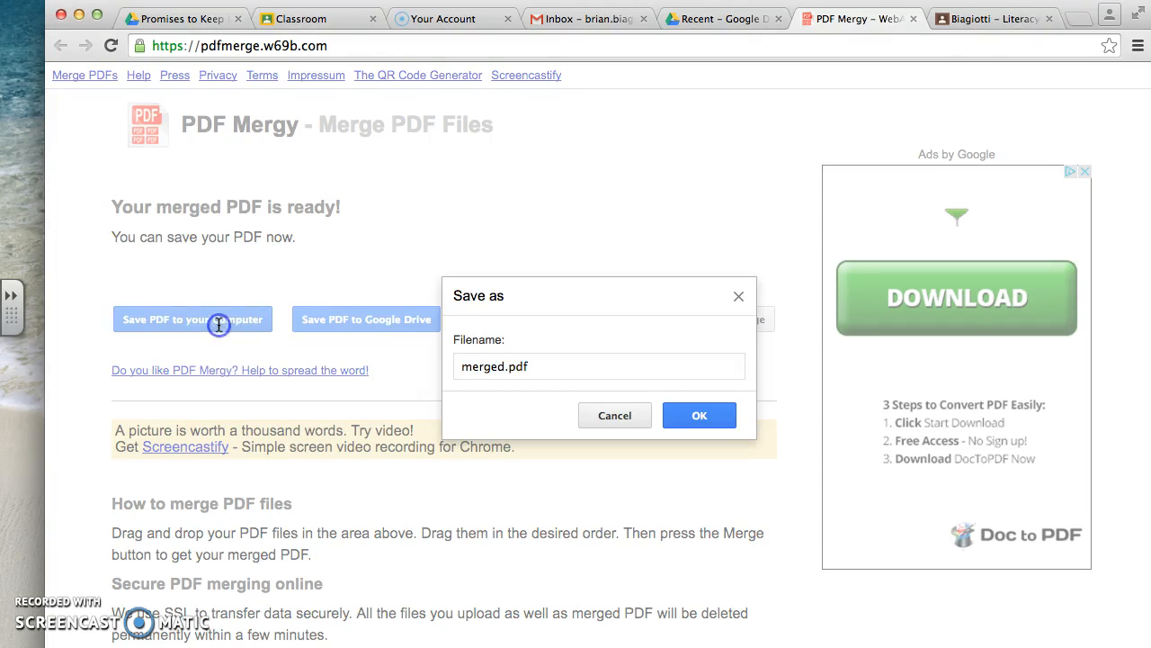
{"action": "triple_click", "coordinate": [572, 367]}
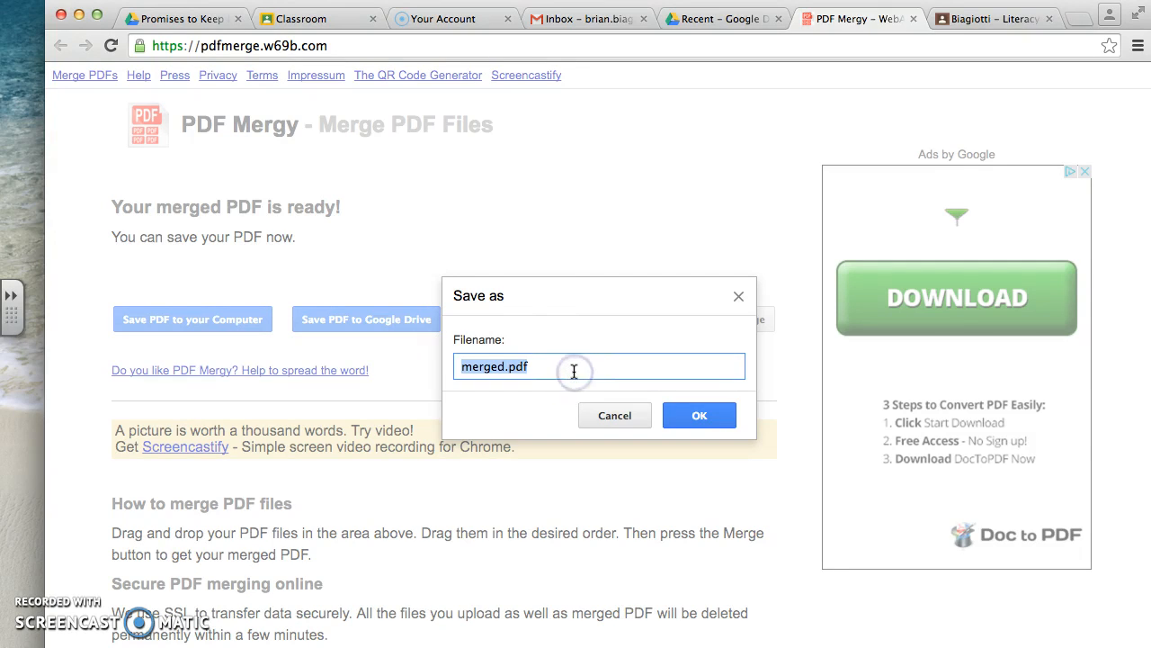
{"action": "type", "text": "Trial"}
{"action": "left_click", "coordinate": [725, 419]}
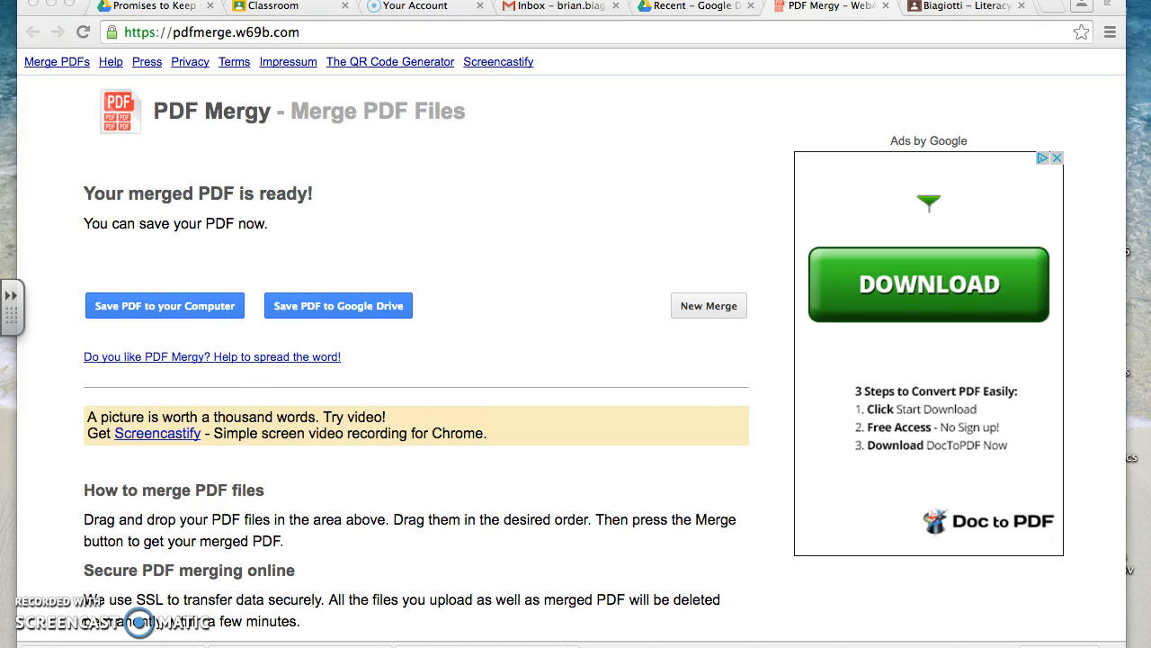
- Switch to Finder and open Trial.pdf from the Downloads folder
{"action": "mouse_move", "coordinate": [188, 634]}
{"action": "left_click", "coordinate": [88, 636]}
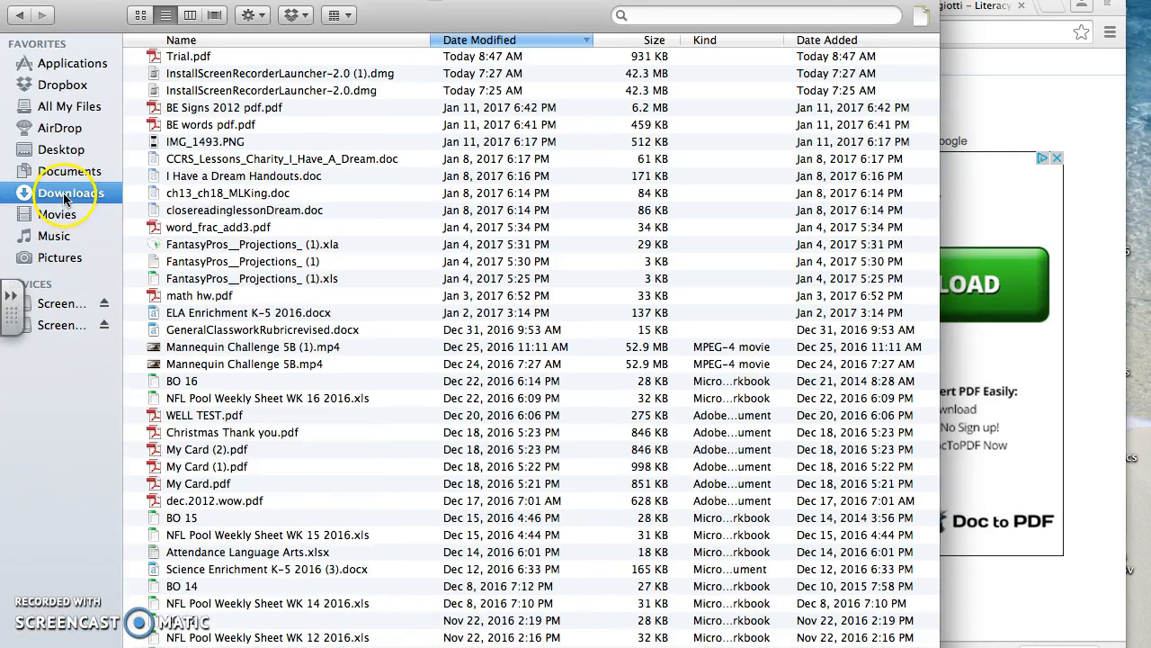
{"action": "left_click", "coordinate": [189, 57]}
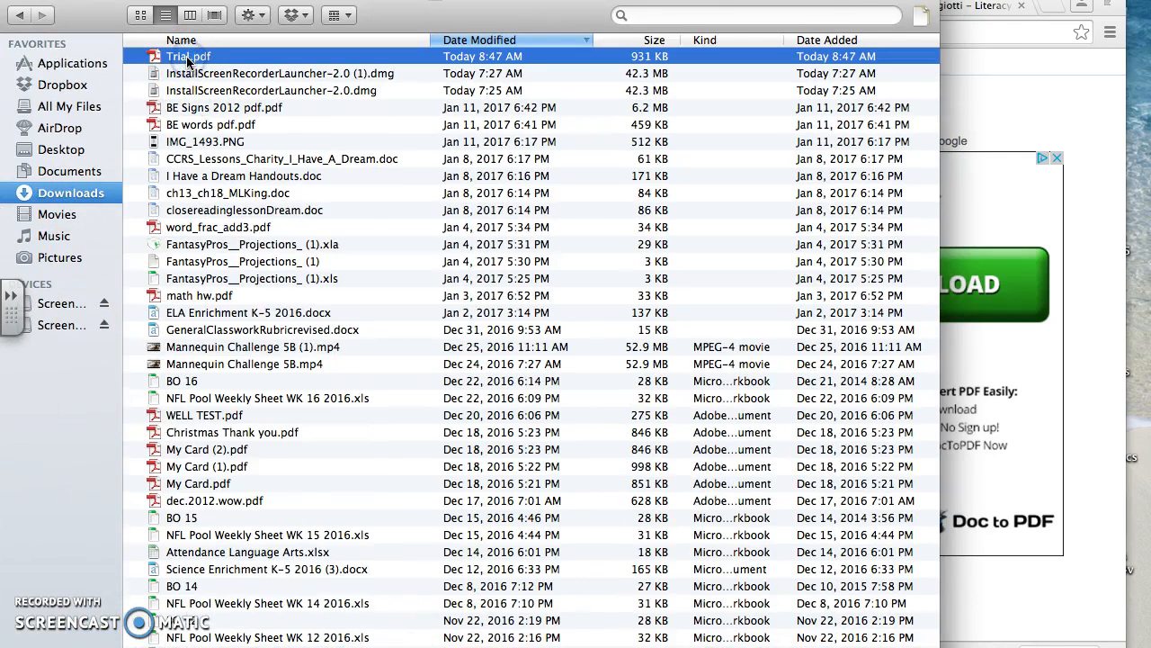
{"action": "double_click", "coordinate": [189, 57]}
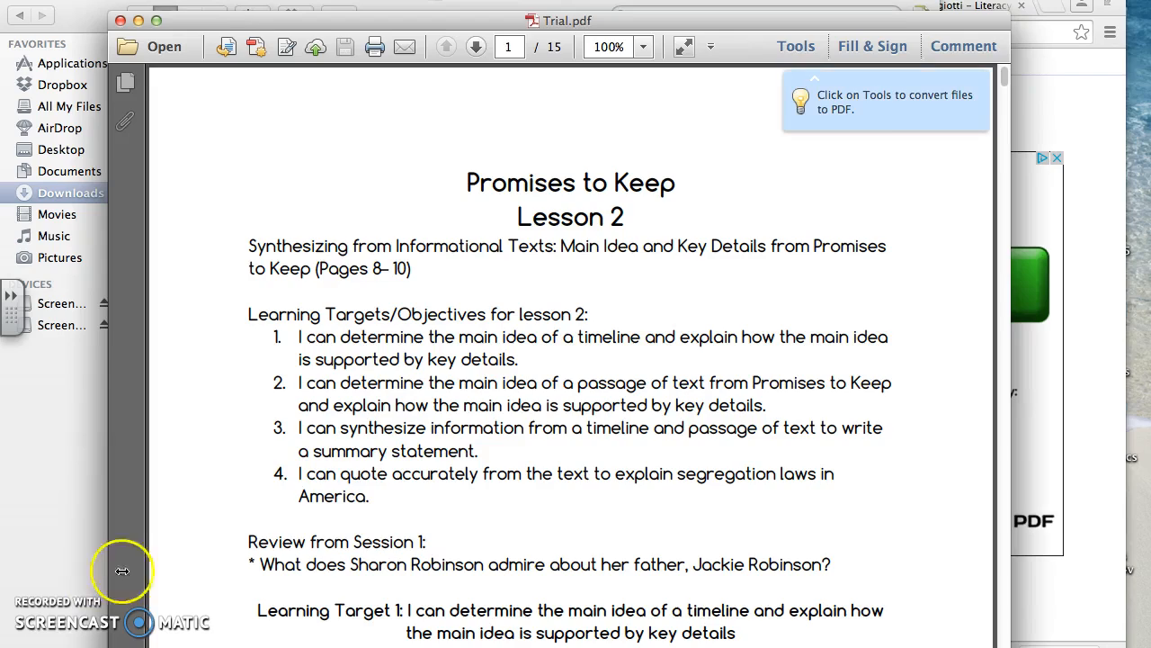
- Look through the pages of the merged Trial.pdf, and close the document and the Finder window
{"action": "scroll", "coordinate": [449, 426], "scroll_direction": "down", "scroll_amount": 5}
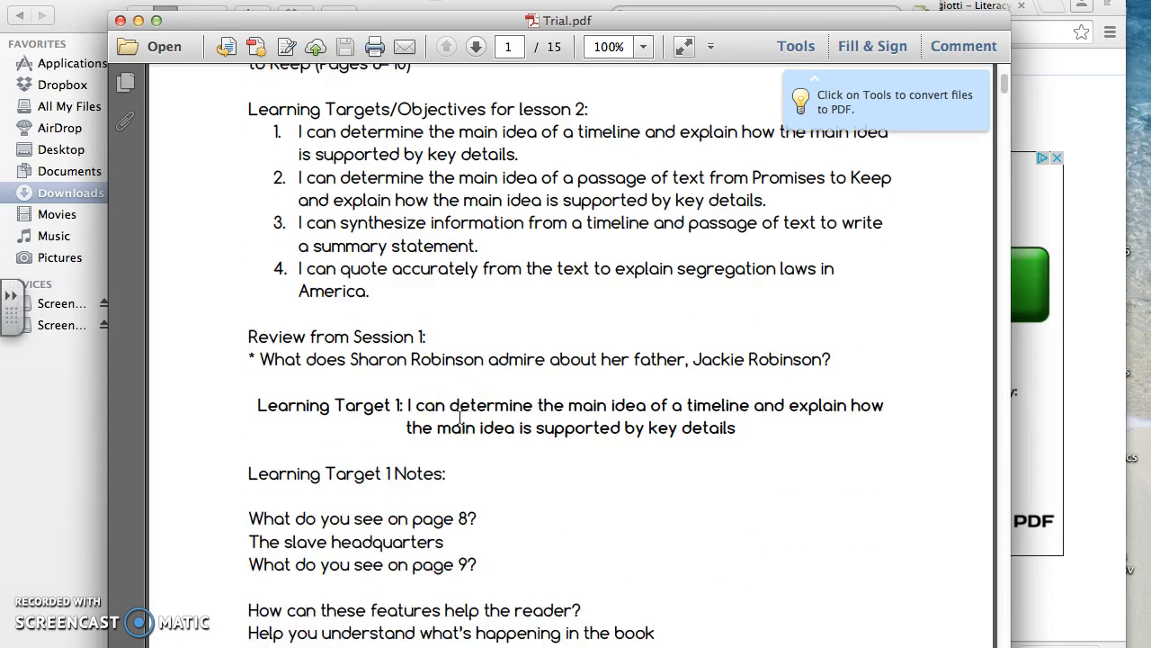
{"action": "scroll", "coordinate": [459, 417], "scroll_direction": "down", "scroll_amount": 8}
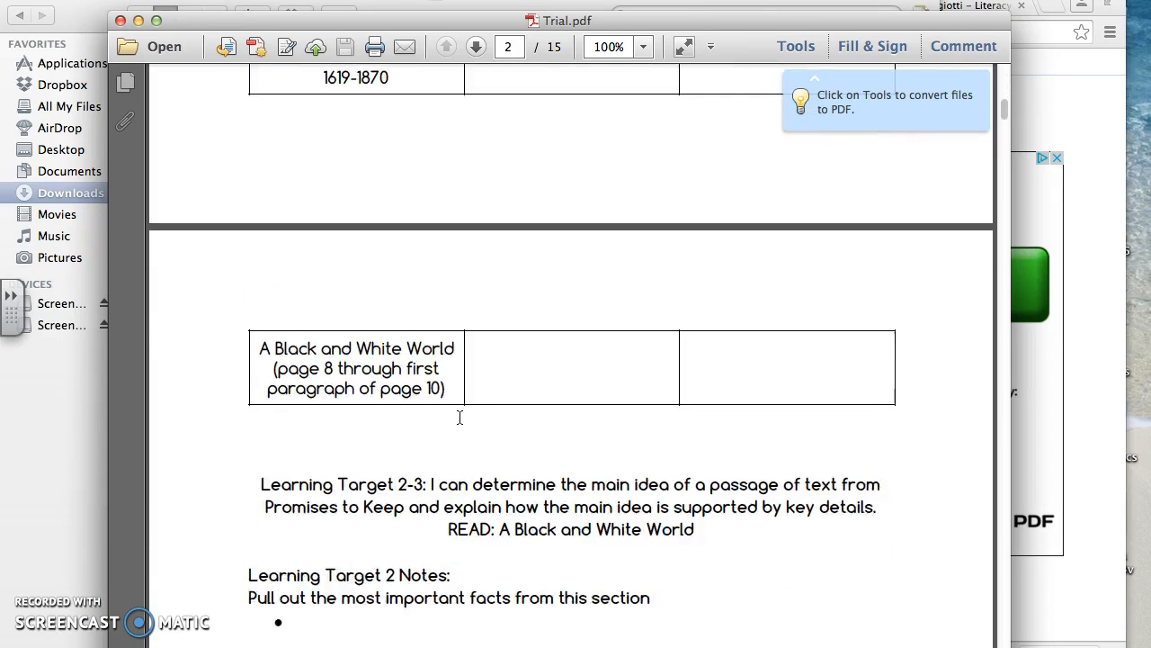
{"action": "scroll", "coordinate": [459, 416], "scroll_direction": "down", "scroll_amount": 15}
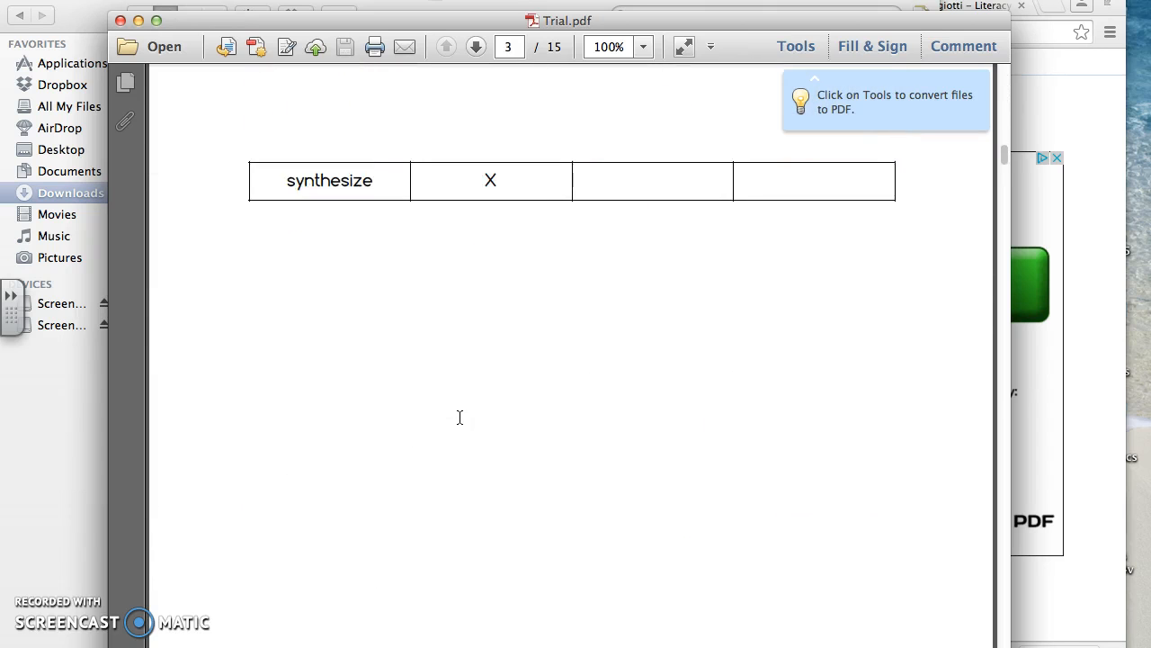
{"action": "scroll", "coordinate": [460, 417], "scroll_direction": "down", "scroll_amount": 6}
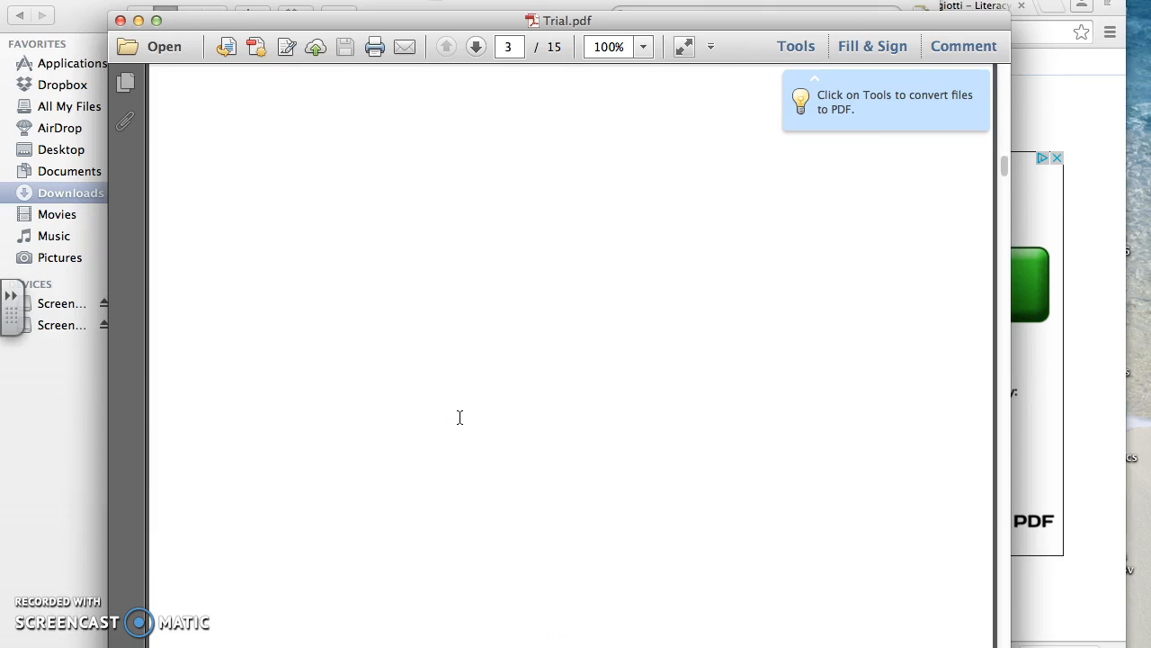
{"action": "scroll", "coordinate": [460, 417], "scroll_direction": "down", "scroll_amount": 3}
{"action": "scroll", "coordinate": [459, 416], "scroll_direction": "up", "scroll_amount": 8}
{"action": "scroll", "coordinate": [460, 416], "scroll_direction": "down", "scroll_amount": 20}
{"action": "scroll", "coordinate": [460, 416], "scroll_direction": "down", "scroll_amount": 3}
{"action": "scroll", "coordinate": [460, 417], "scroll_direction": "up", "scroll_amount": 20}
{"action": "scroll", "coordinate": [459, 416], "scroll_direction": "up", "scroll_amount": 10}
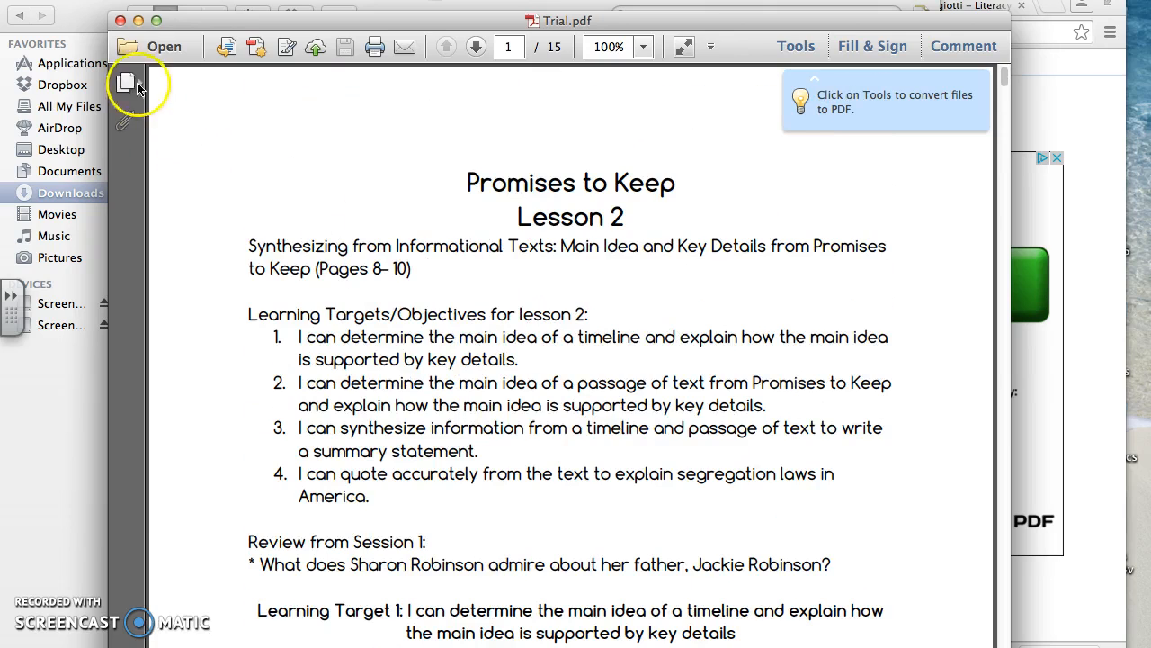
{"action": "left_click", "coordinate": [122, 19]}
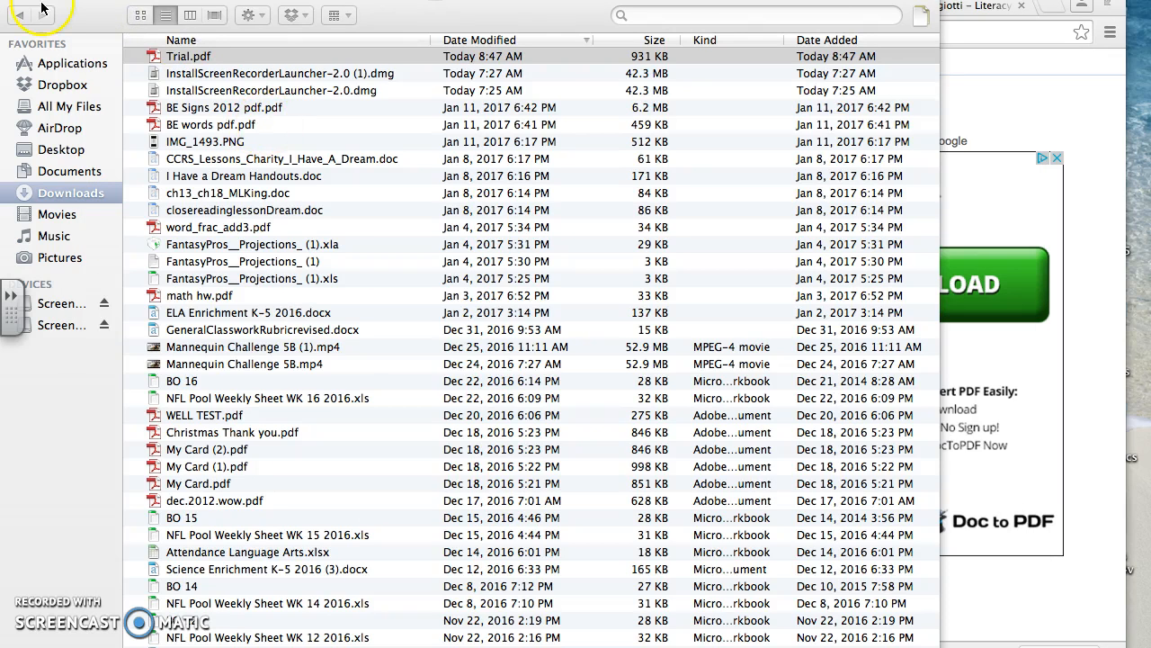
{"action": "key", "text": "super+w"}
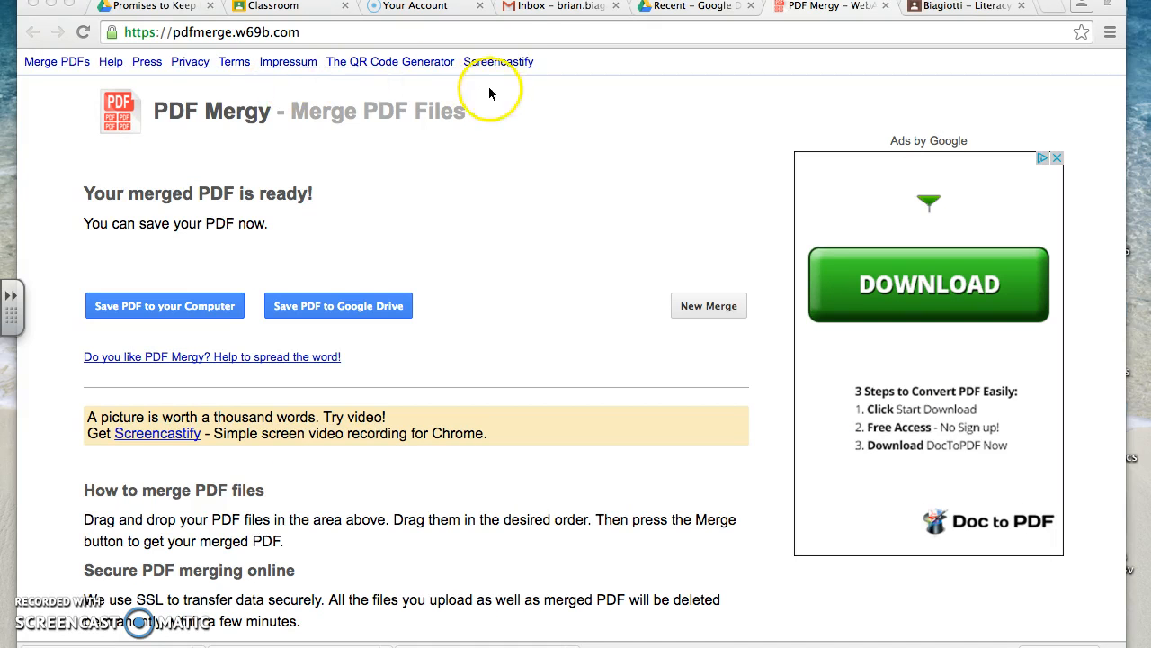
- Return to the recent files in Google Drive and open a student's Promises to Keep Lesson 2 document
{"action": "left_click", "coordinate": [299, 7]}
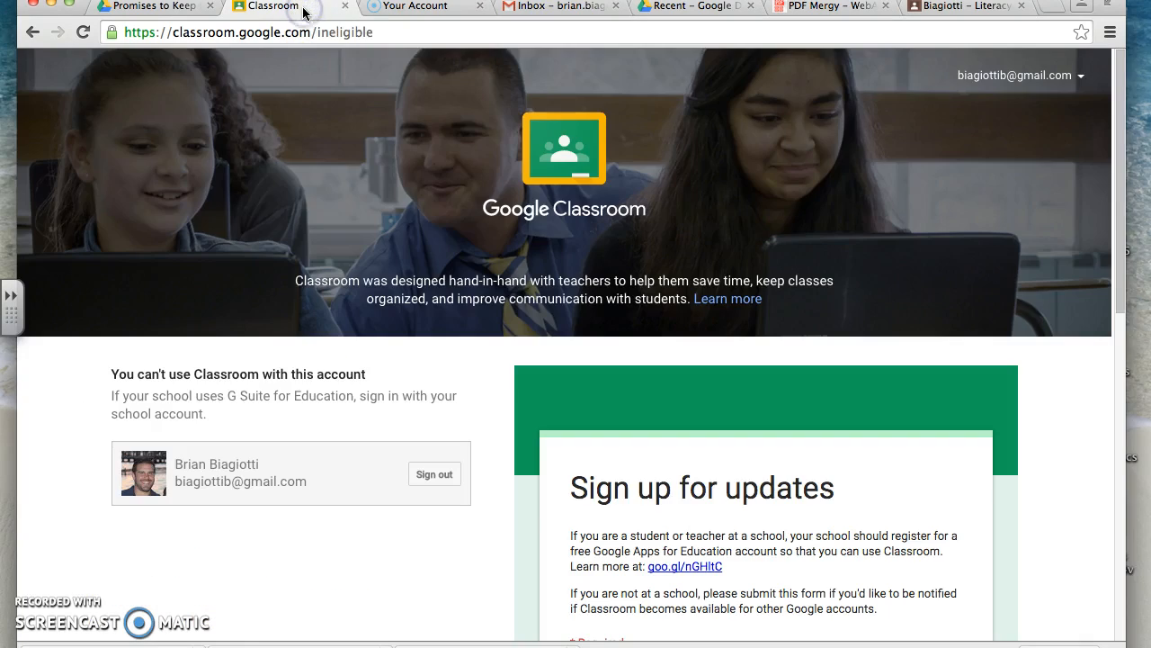
{"action": "left_click", "coordinate": [404, 9]}
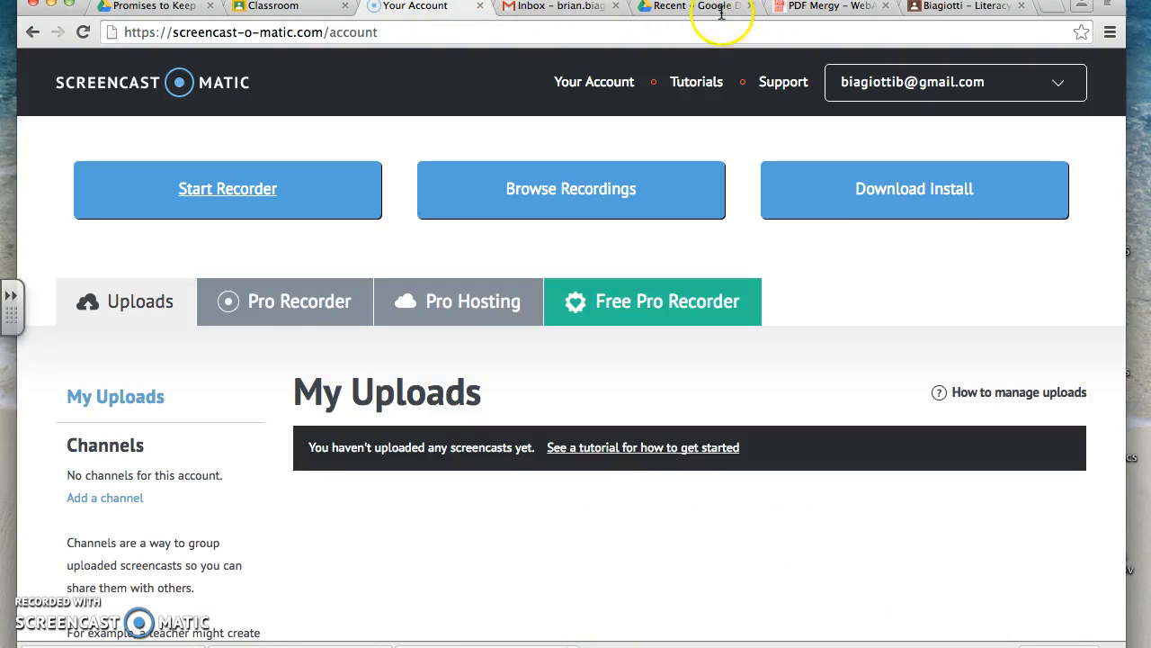
{"action": "left_click", "coordinate": [719, 11]}
{"action": "left_click", "coordinate": [500, 441]}
{"action": "left_click", "coordinate": [500, 440]}
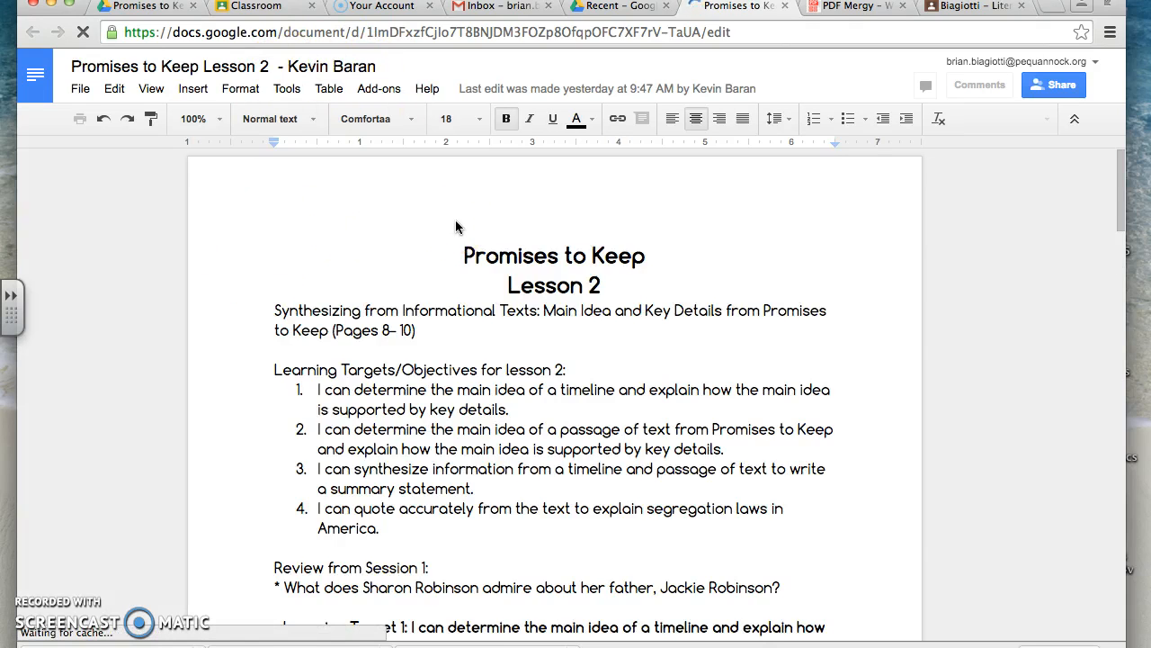
- Insert a left-aligned line reading "Name" above the Promises to Keep title
{"action": "key", "text": "Return"}
{"action": "key", "text": "Up"}
{"action": "type", "text": "Name"}
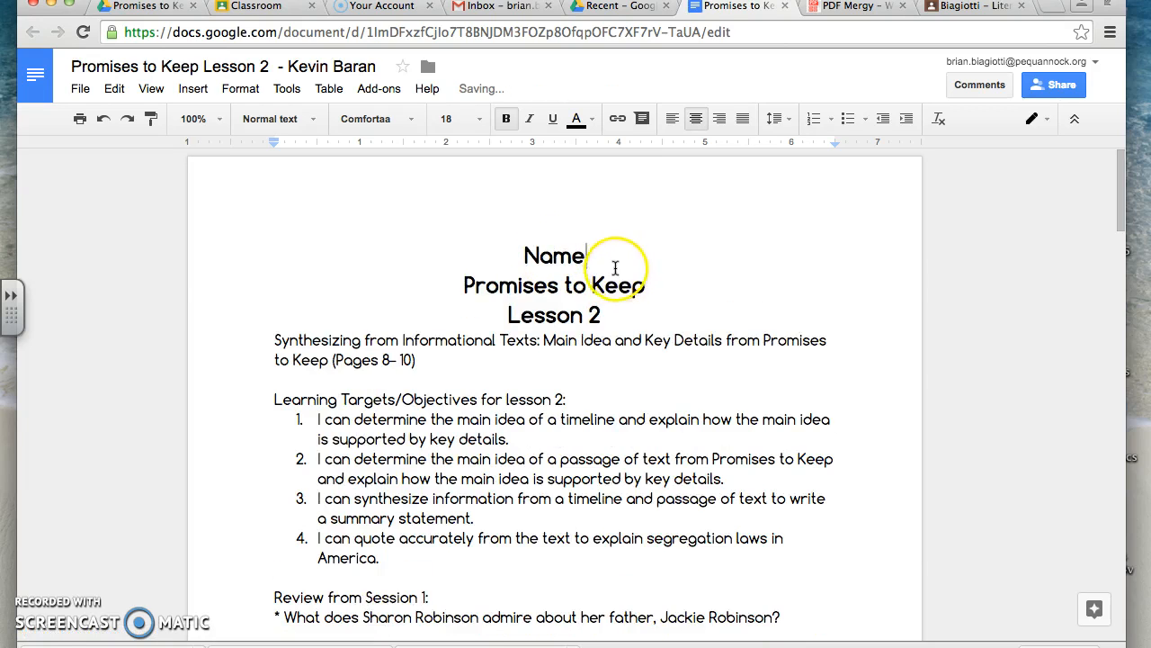
{"action": "left_click_drag", "start_coordinate": [592, 256], "coordinate": [498, 256]}
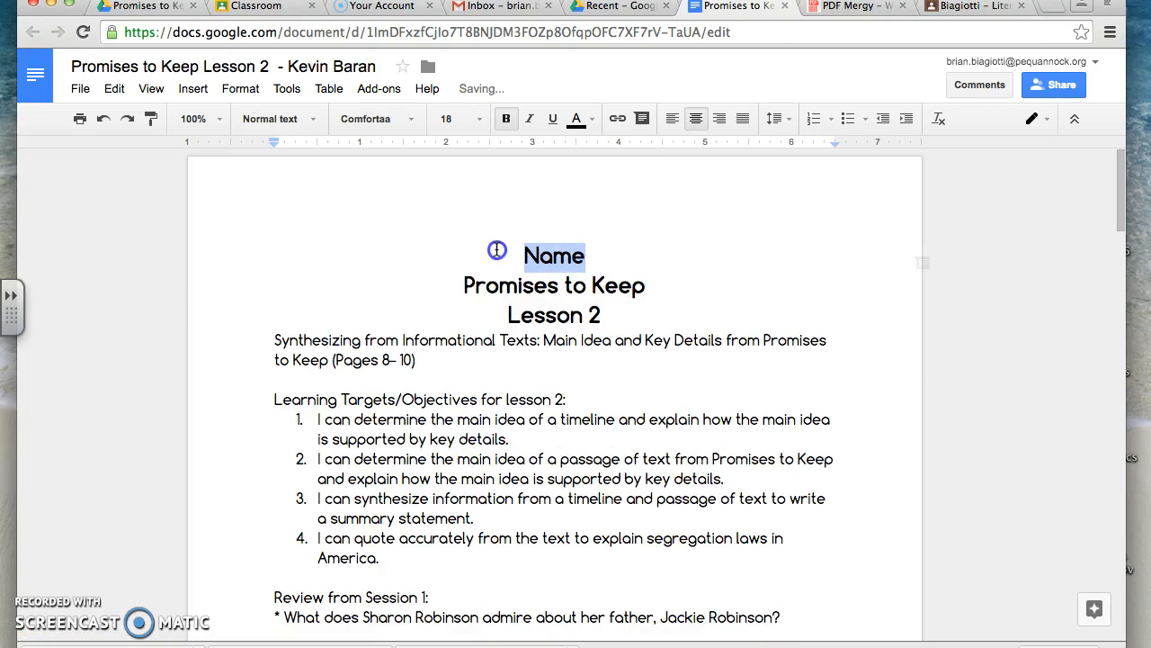
{"action": "left_click", "coordinate": [674, 118]}
{"action": "left_click", "coordinate": [333, 258]}
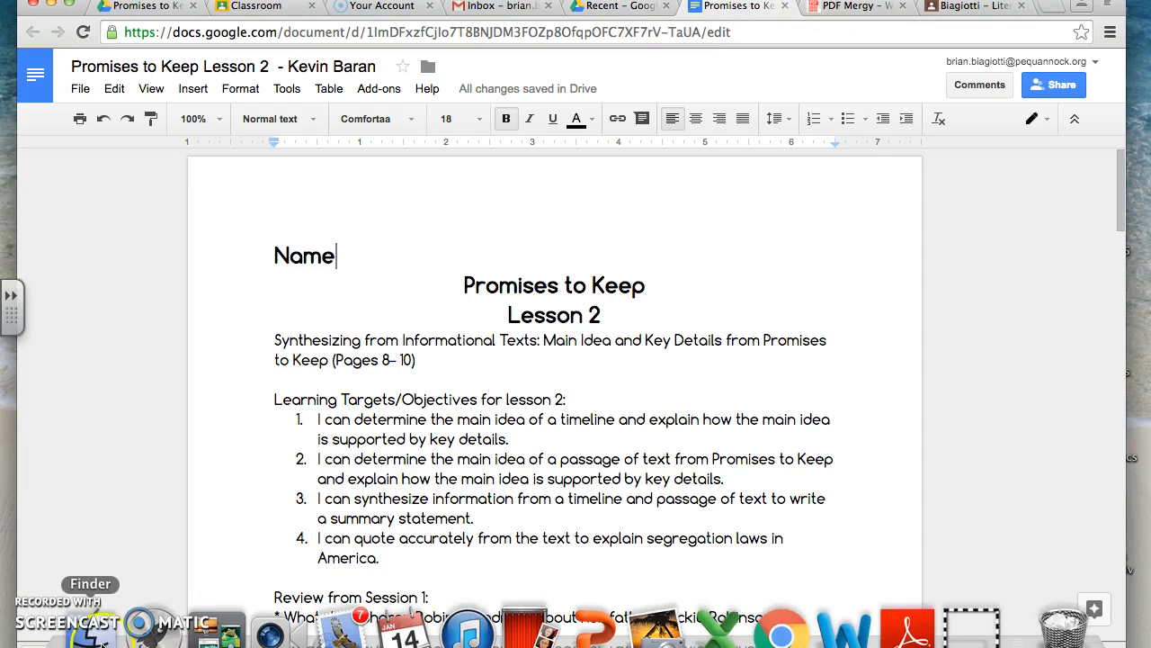
- Reopen Trial.pdf from the Downloads folder in Finder to view its first page, and close both windows
{"action": "left_click", "coordinate": [101, 641]}
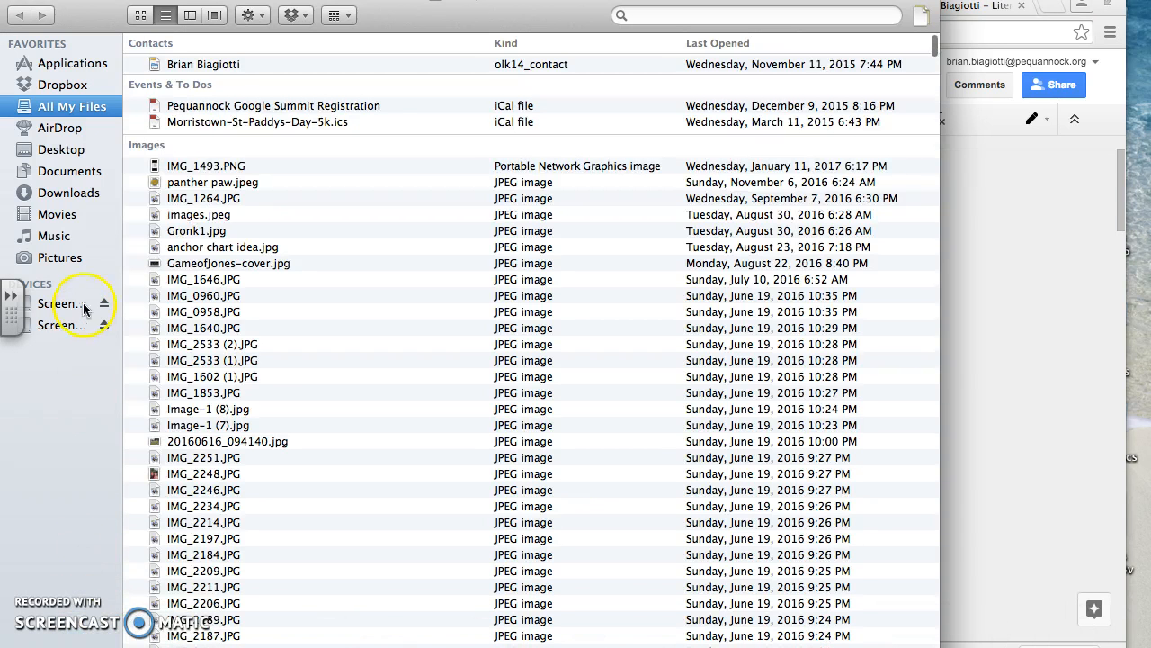
{"action": "left_click", "coordinate": [61, 196]}
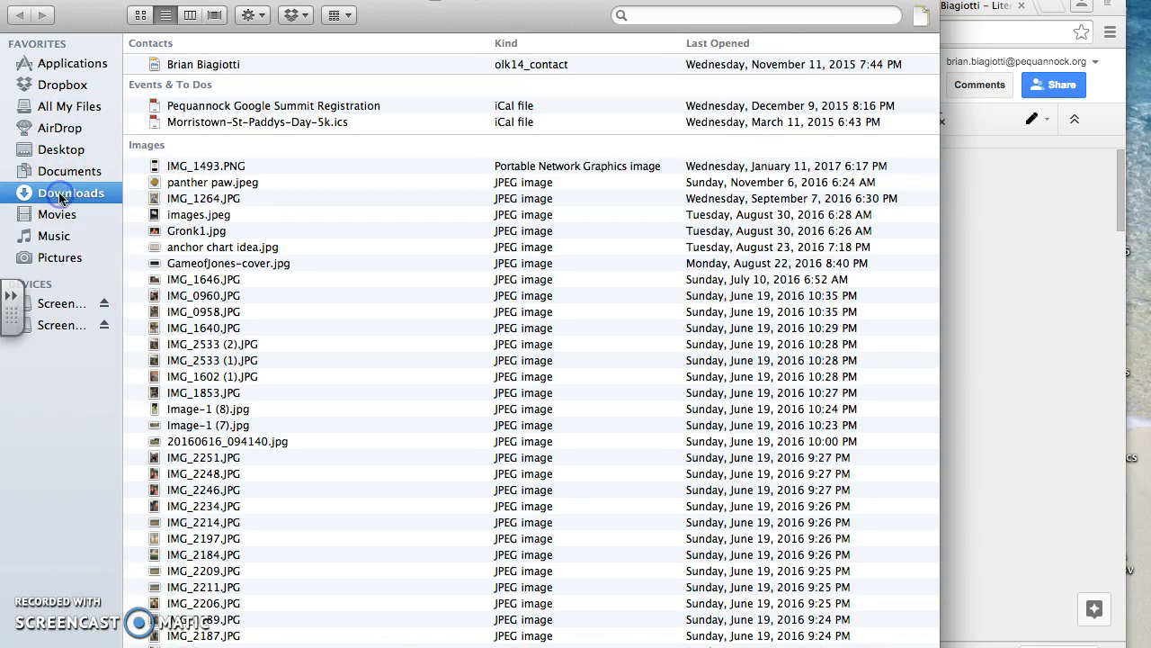
{"action": "left_click", "coordinate": [190, 60]}
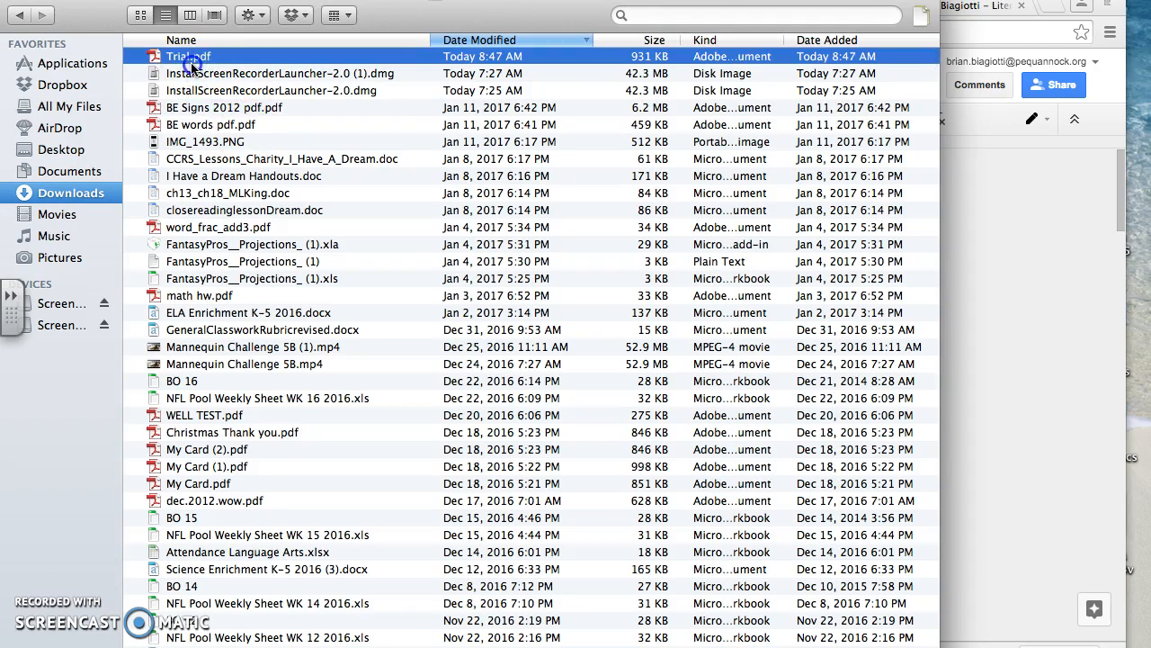
{"action": "double_click", "coordinate": [191, 61]}
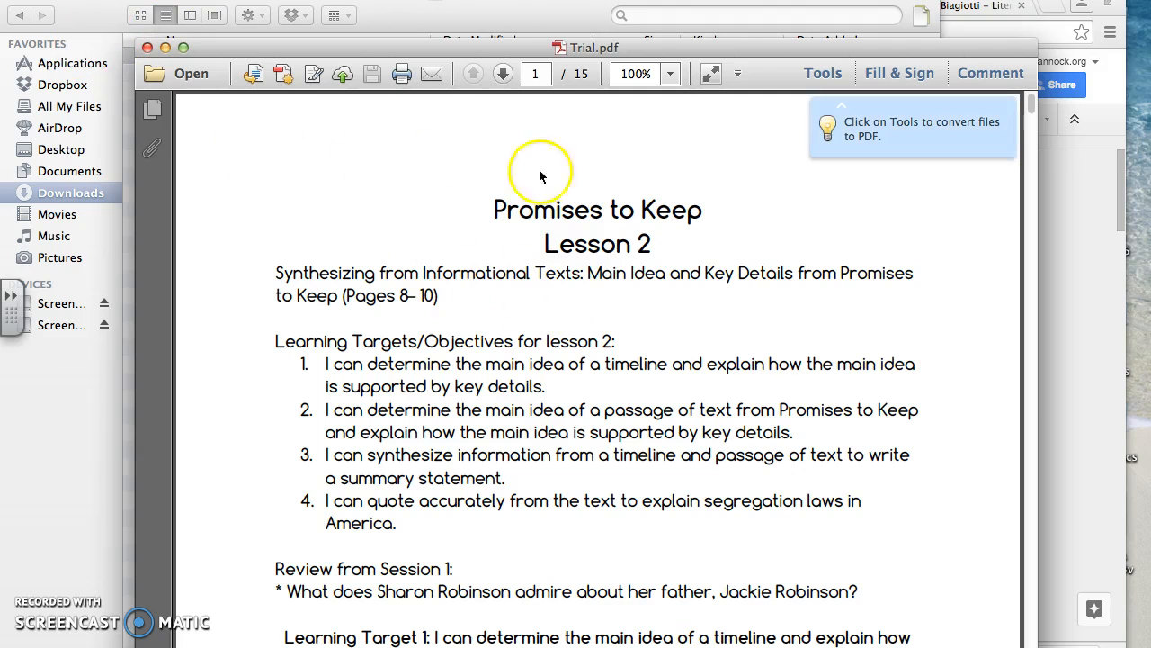
{"action": "left_click", "coordinate": [147, 48]}
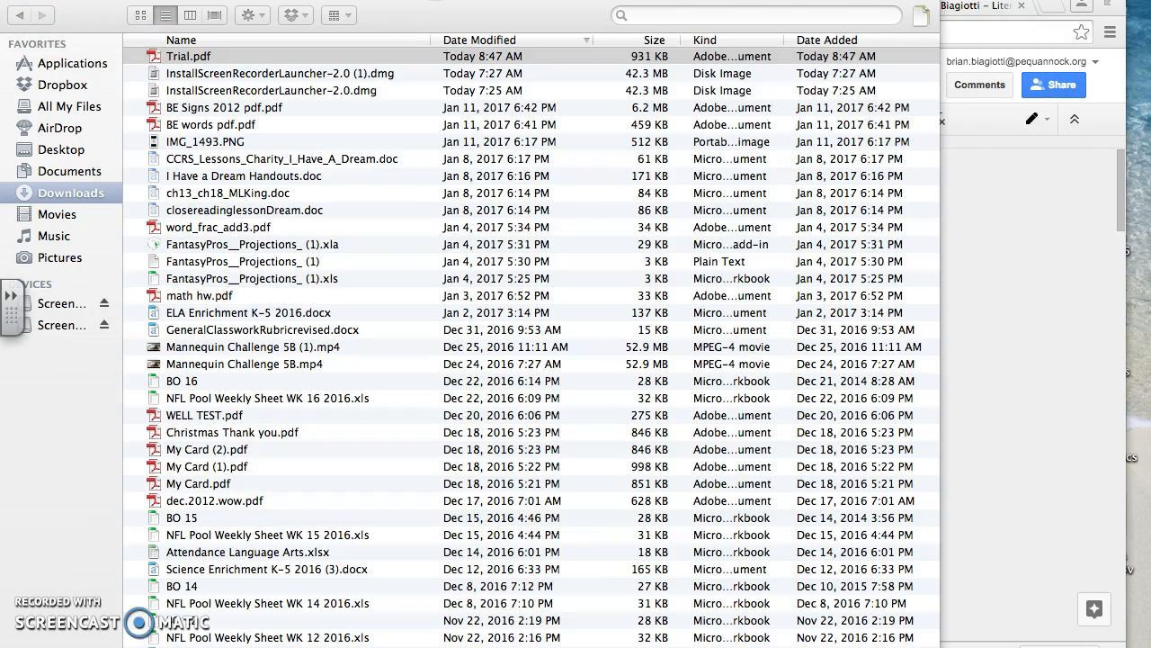
{"action": "left_click", "coordinate": [11, 1]}
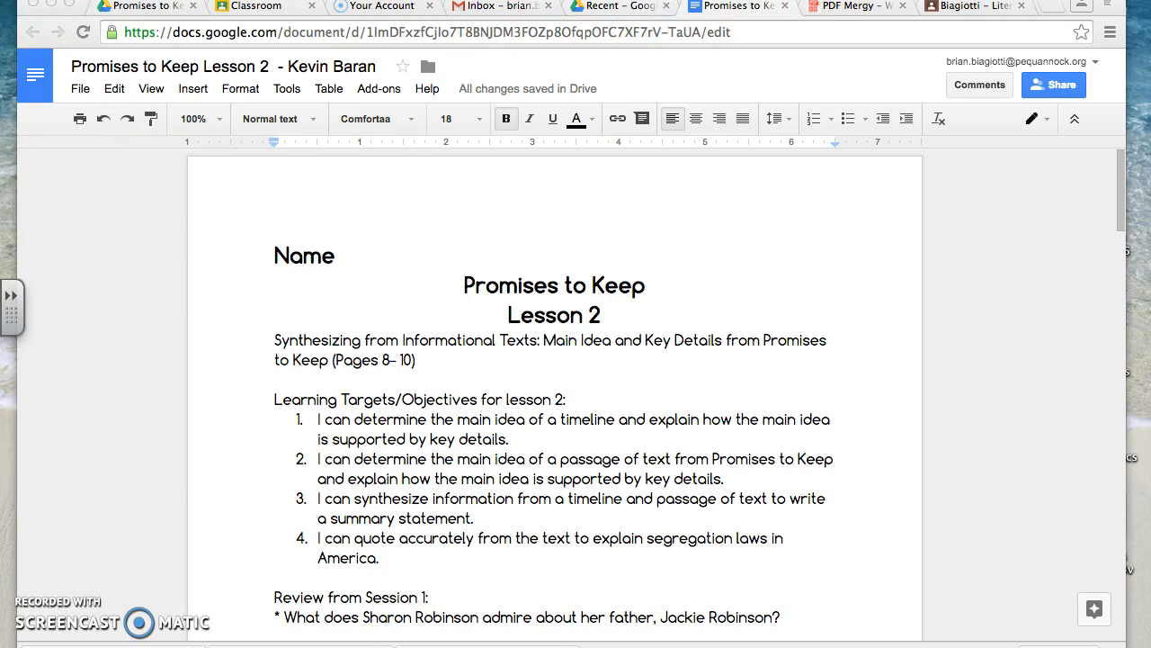
- Return to PDF Mergy and save the merged PDF to Google Drive under the file name Trial
{"action": "left_click", "coordinate": [829, 6]}
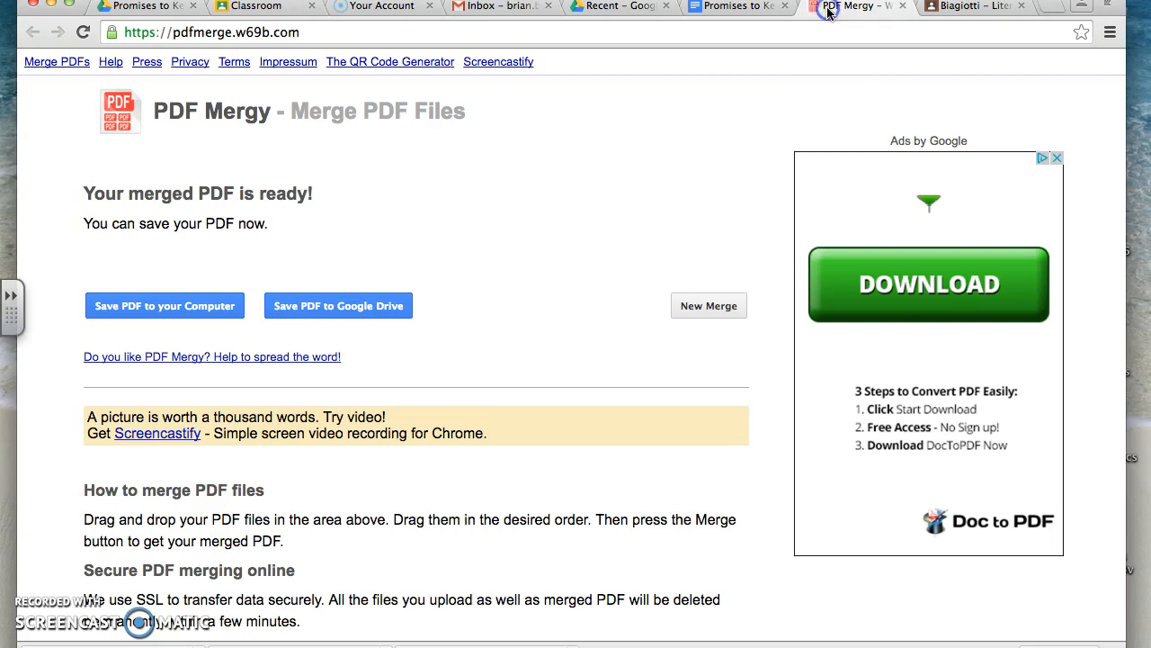
{"action": "left_click", "coordinate": [347, 315]}
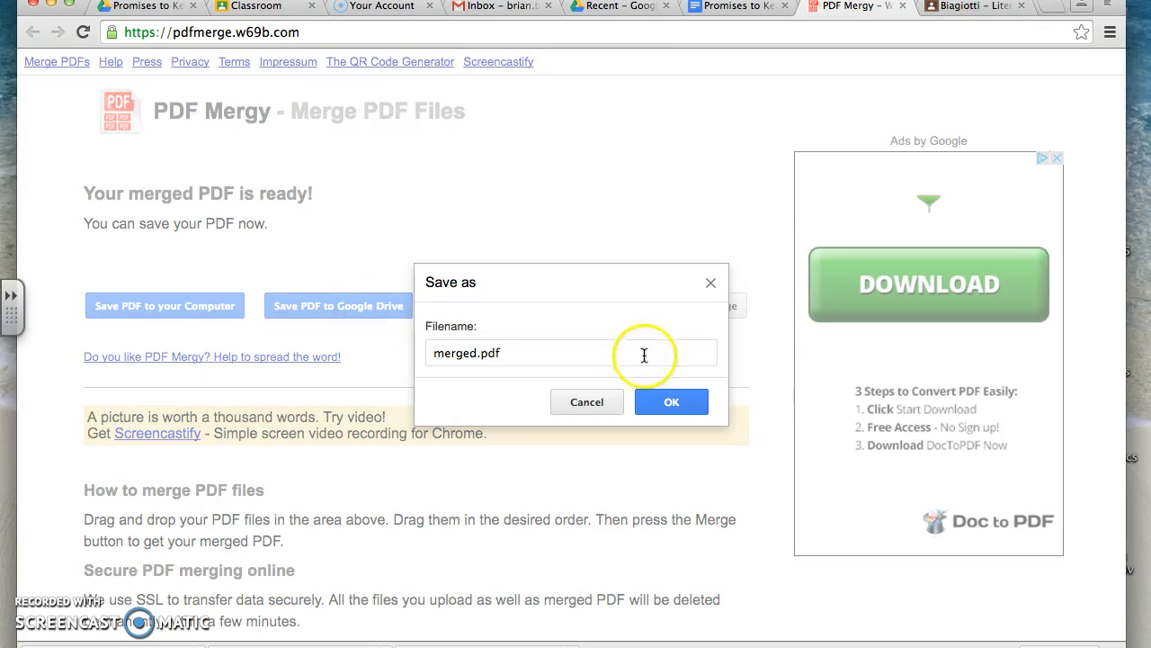
{"action": "left_click", "coordinate": [563, 346]}
{"action": "type", "text": "Tr"}
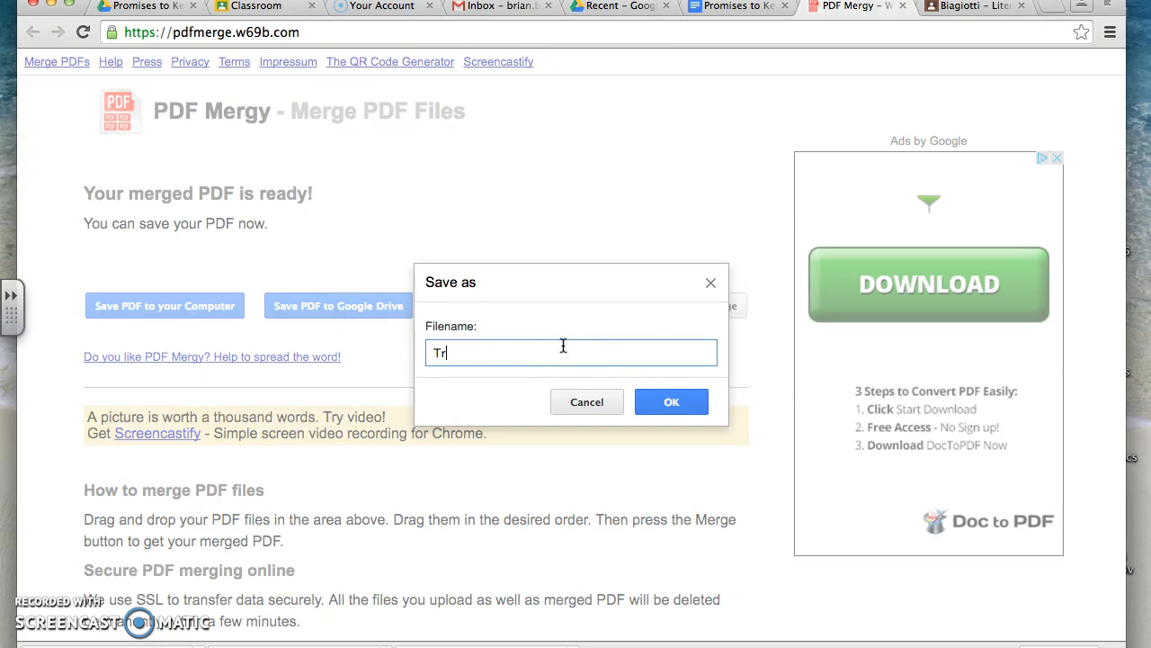
{"action": "left_click", "coordinate": [672, 403]}
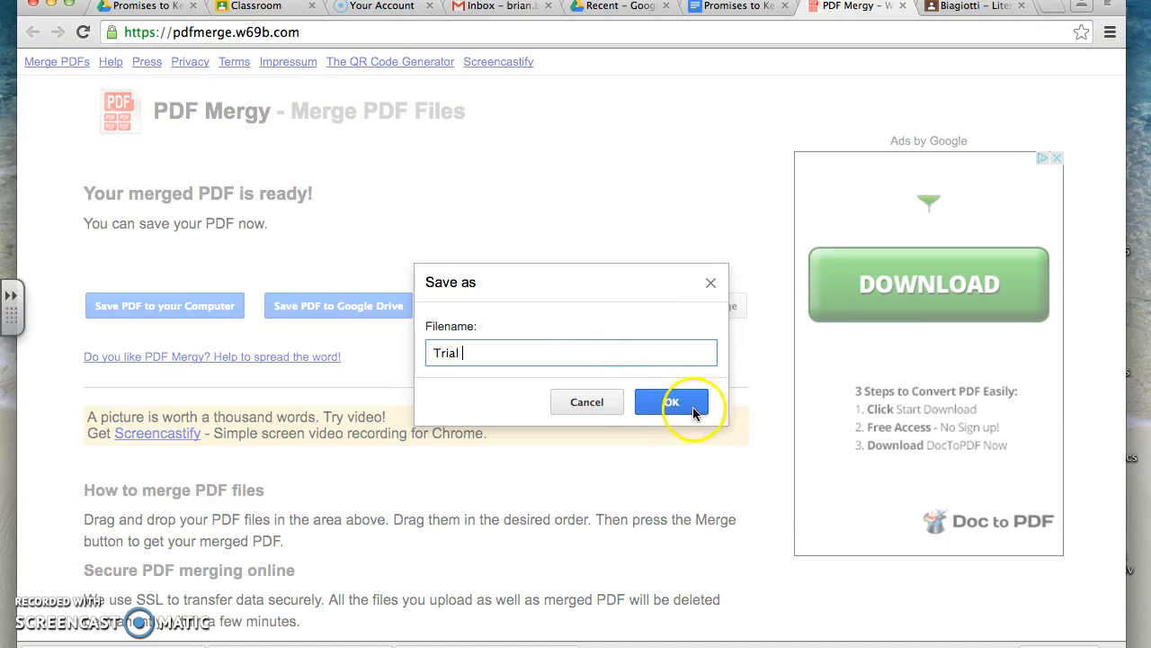
{"action": "right_click", "coordinate": [692, 405]}
{"action": "left_click", "coordinate": [690, 405]}
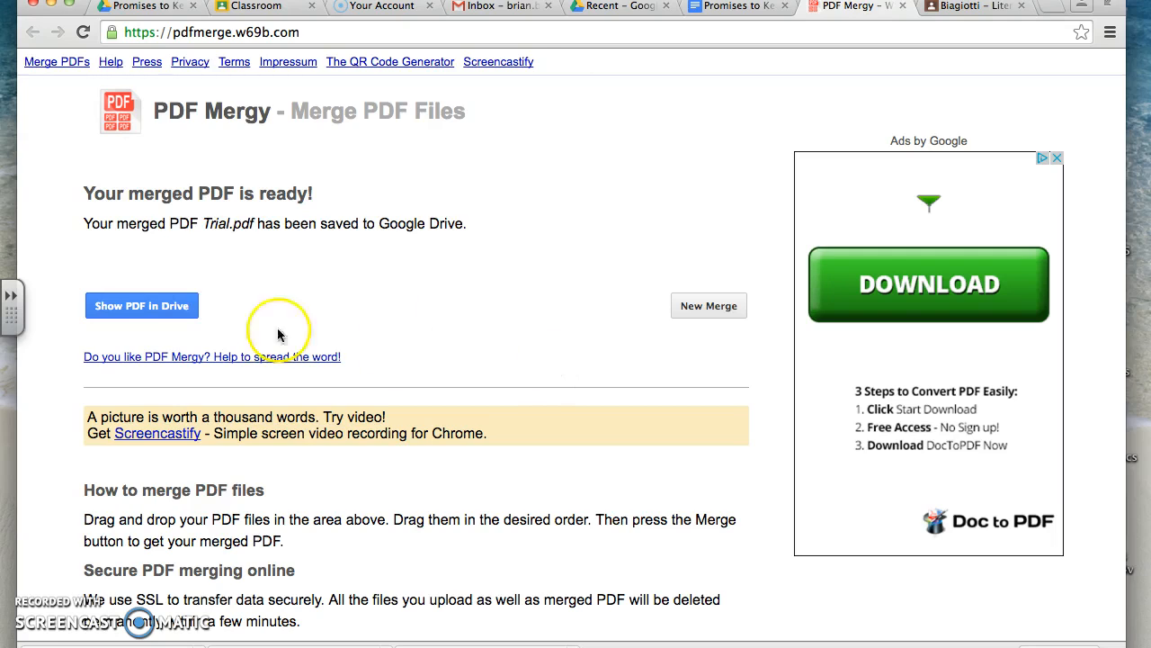
- Show the saved Trial.pdf in Google Drive and look over its first page
{"action": "left_click", "coordinate": [144, 311]}
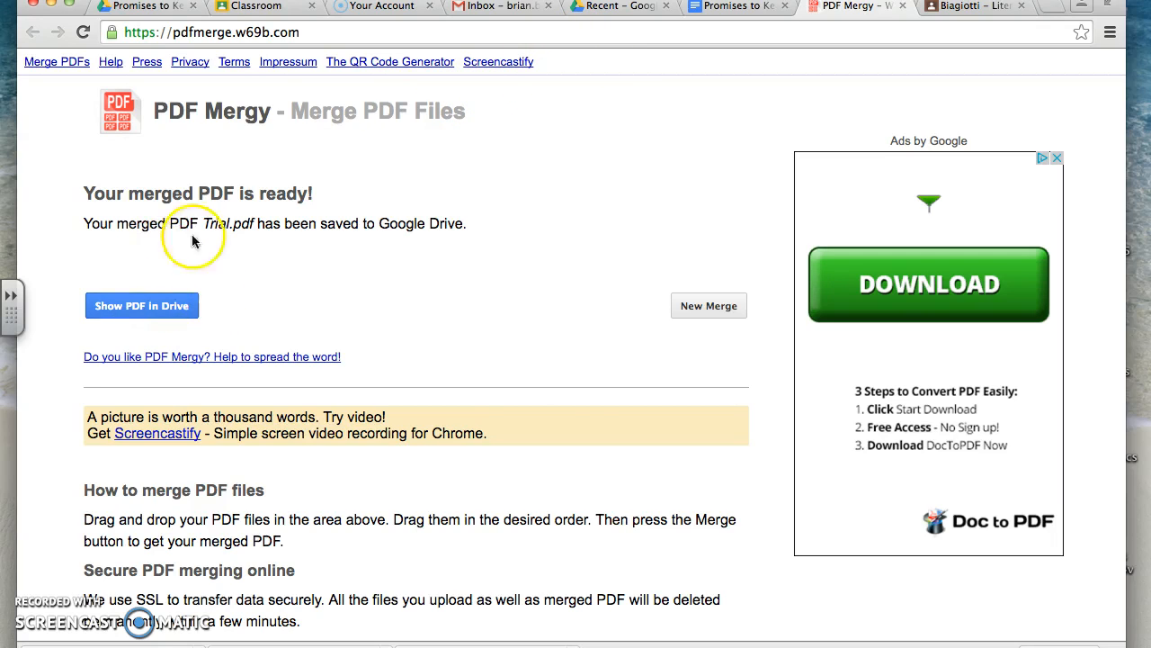
{"action": "left_click", "coordinate": [137, 307]}
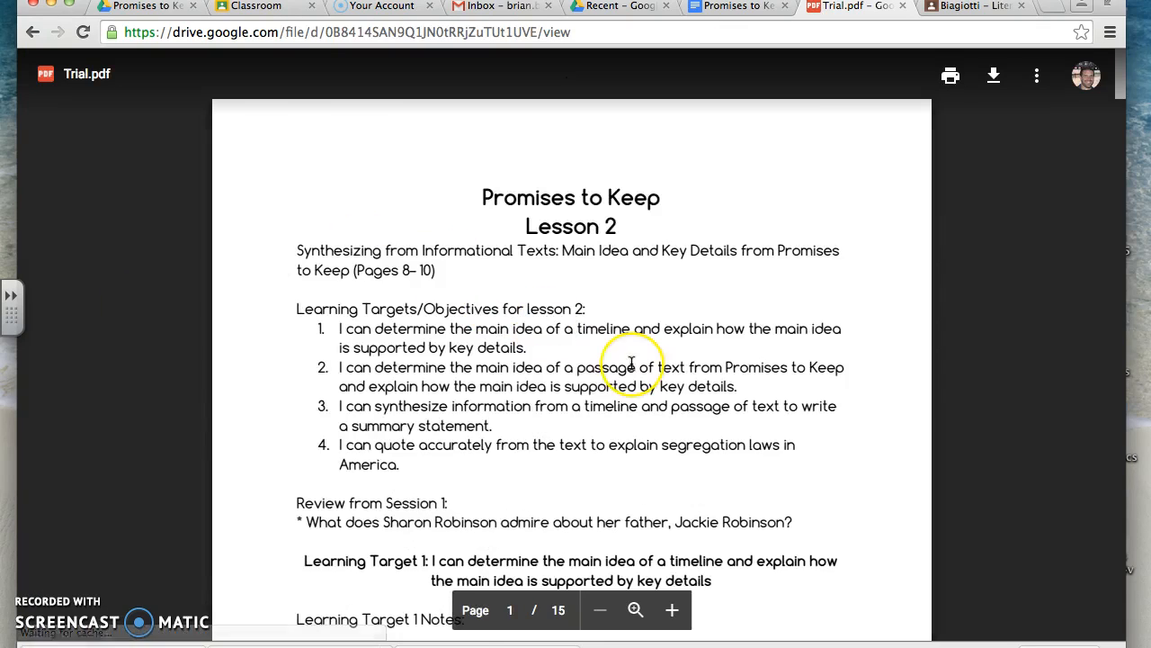
{"action": "scroll", "coordinate": [632, 363], "scroll_direction": "down", "scroll_amount": 5}
{"action": "scroll", "coordinate": [631, 363], "scroll_direction": "up", "scroll_amount": 4}
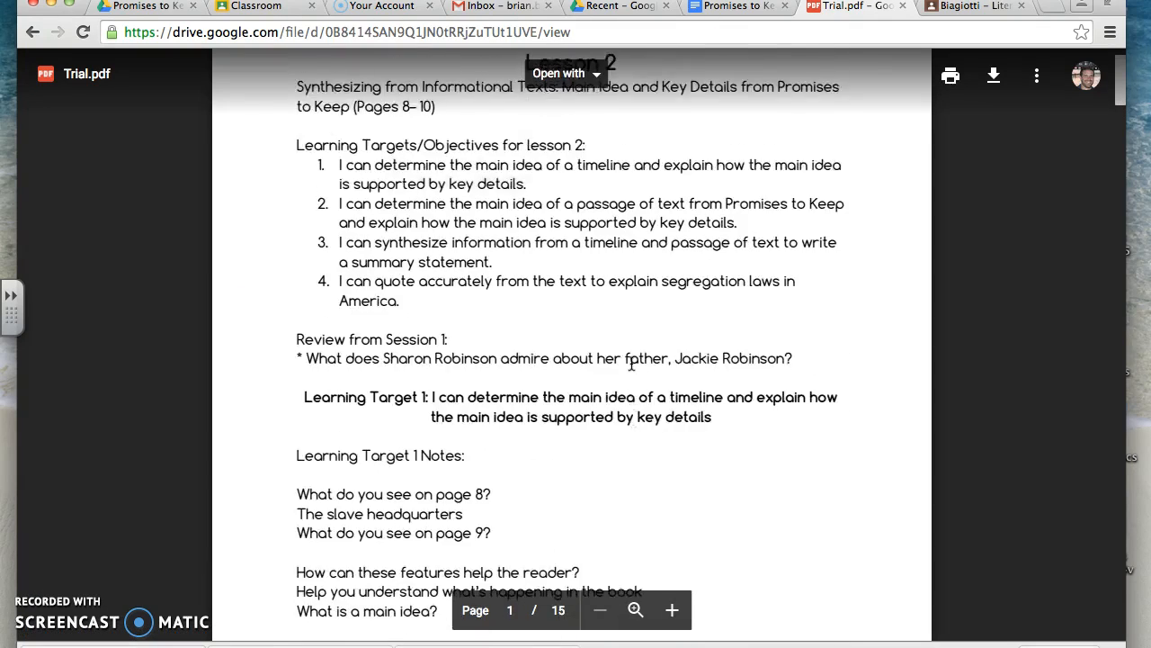
{"action": "scroll", "coordinate": [631, 363], "scroll_direction": "up", "scroll_amount": 2}
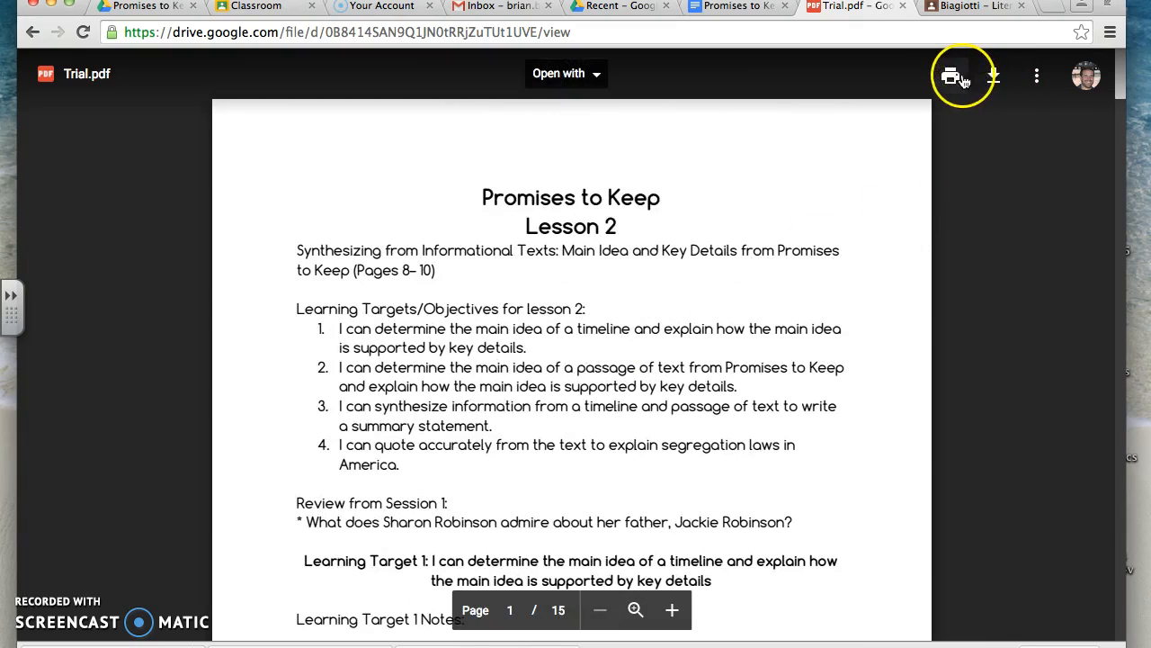